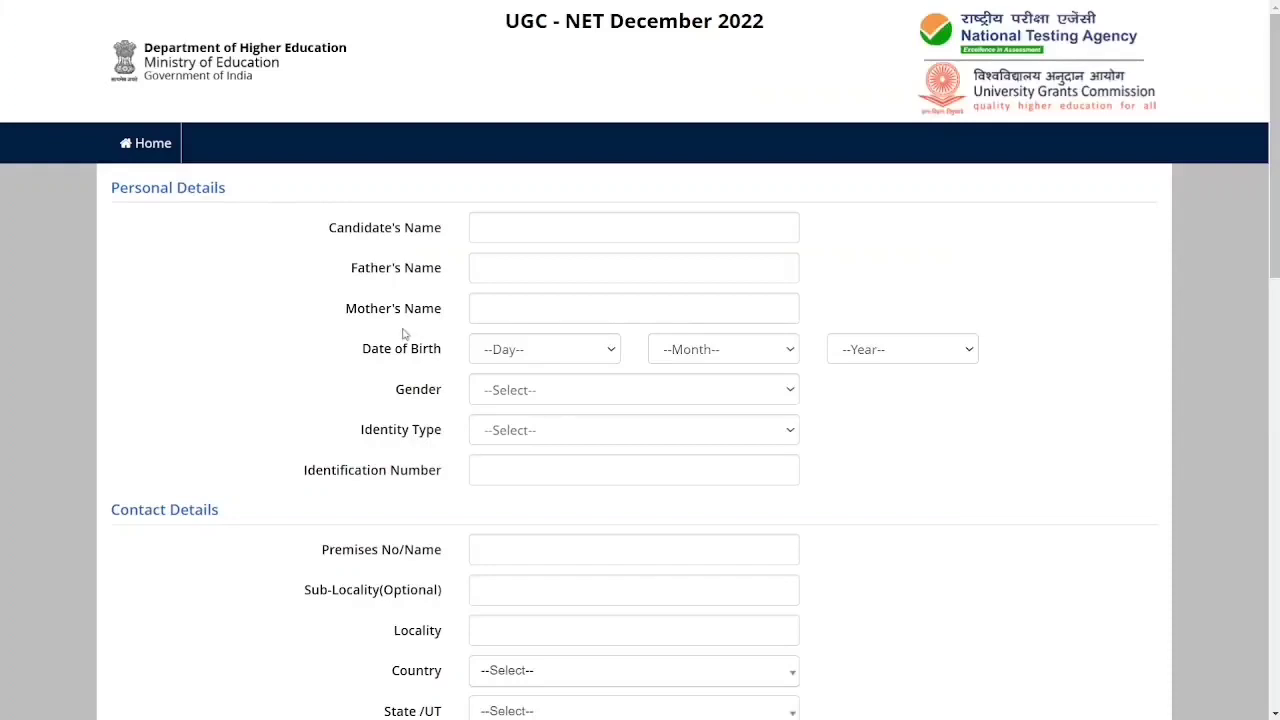
Set Identity Type to Voter ID so the number field asks for the Voter Id Number.
scroll(403, 336, up, 3)
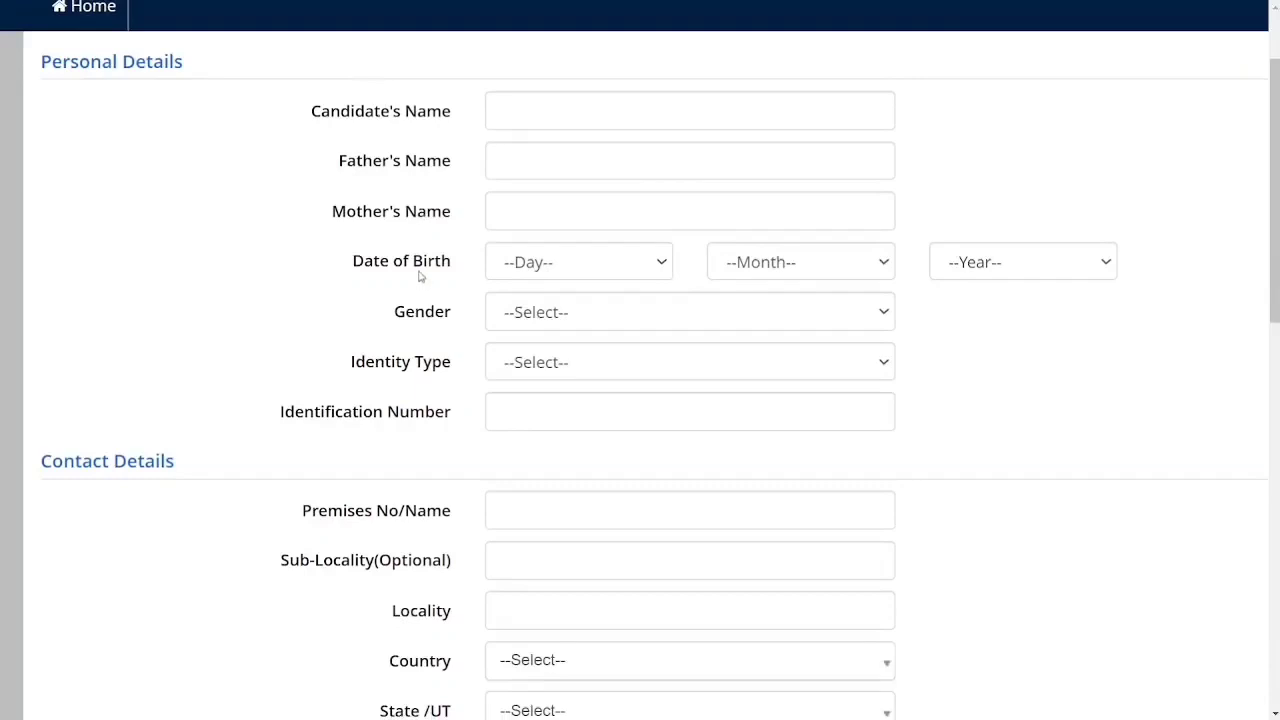
click(516, 330)
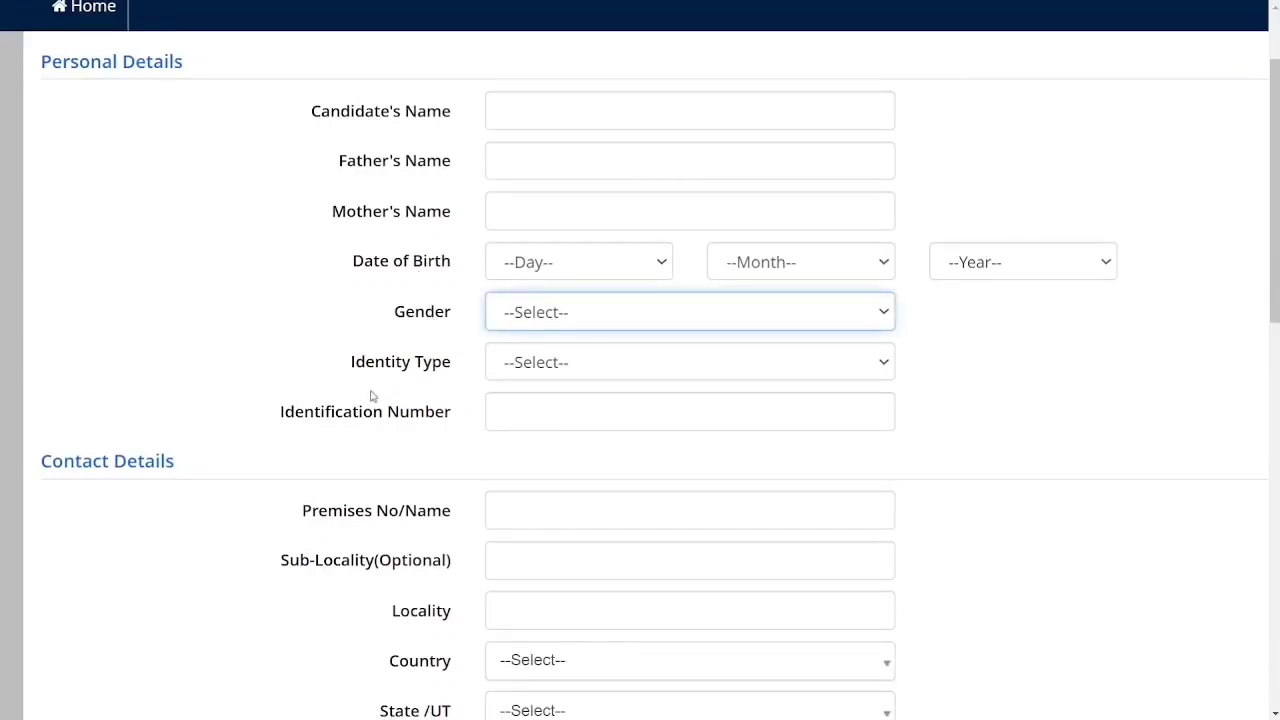
click(516, 376)
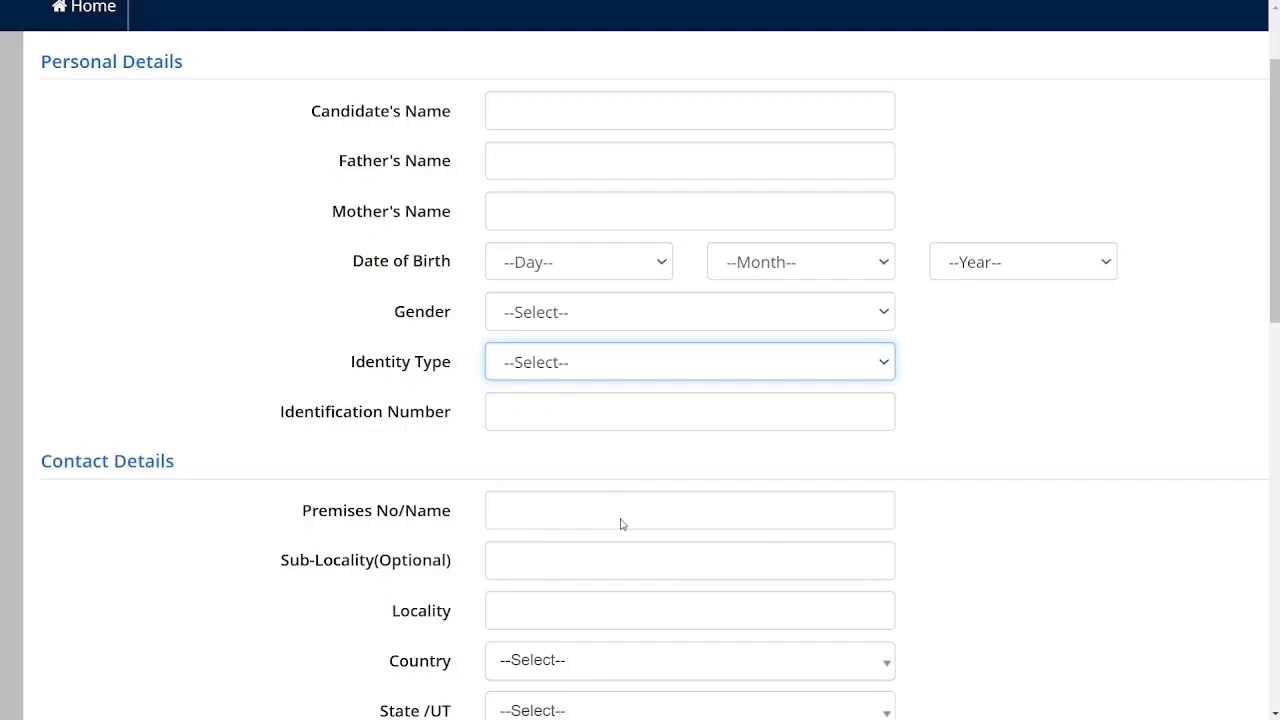
click(585, 440)
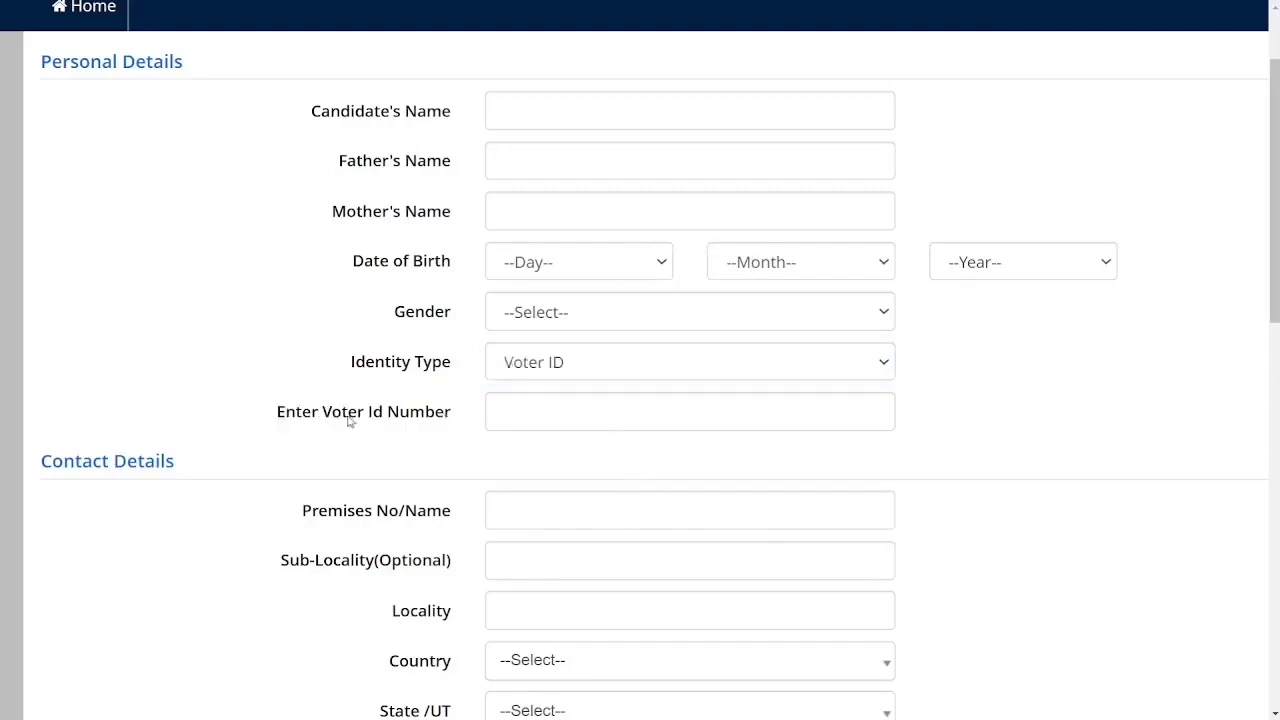
drag(331, 420, 455, 422)
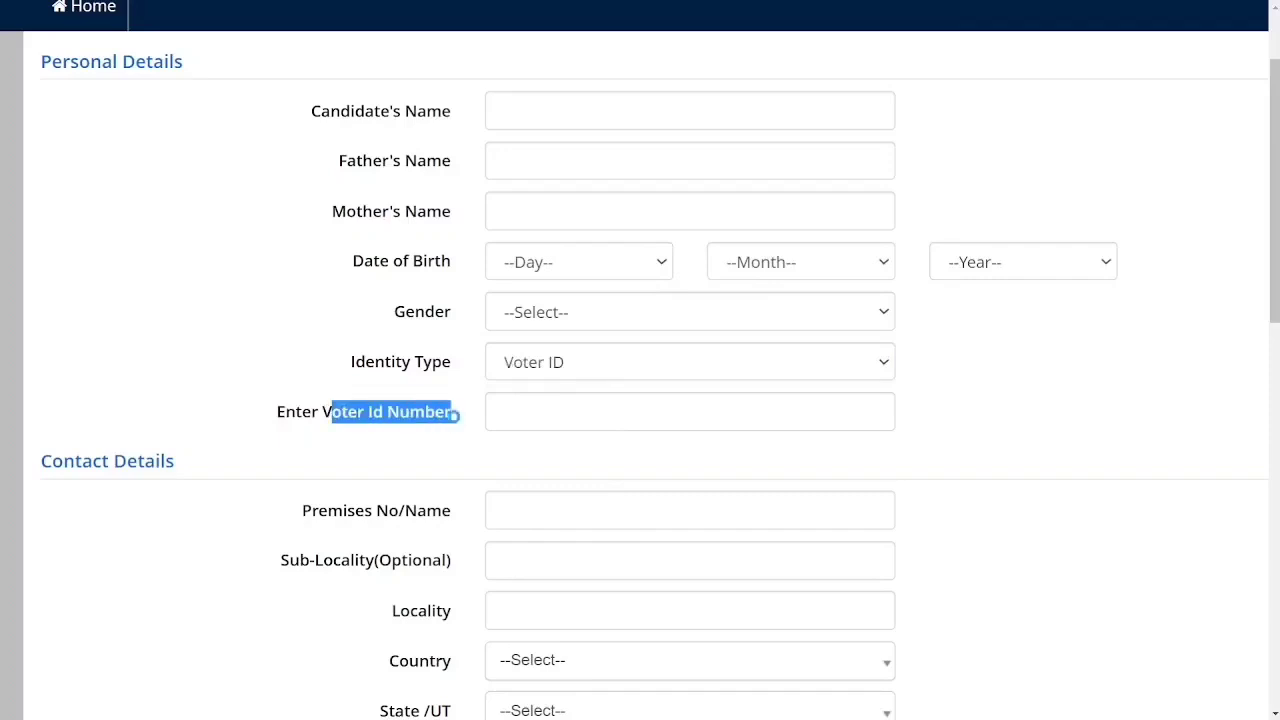
click(407, 442)
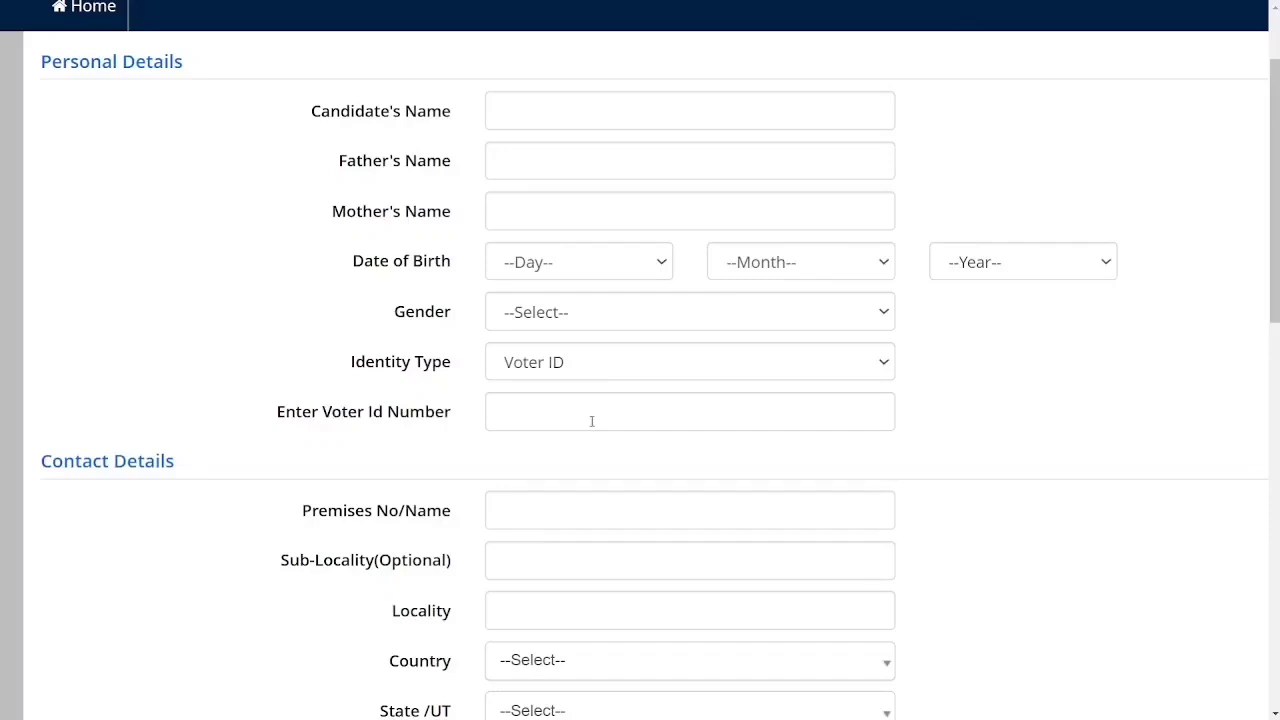
scroll(591, 421, down, 4)
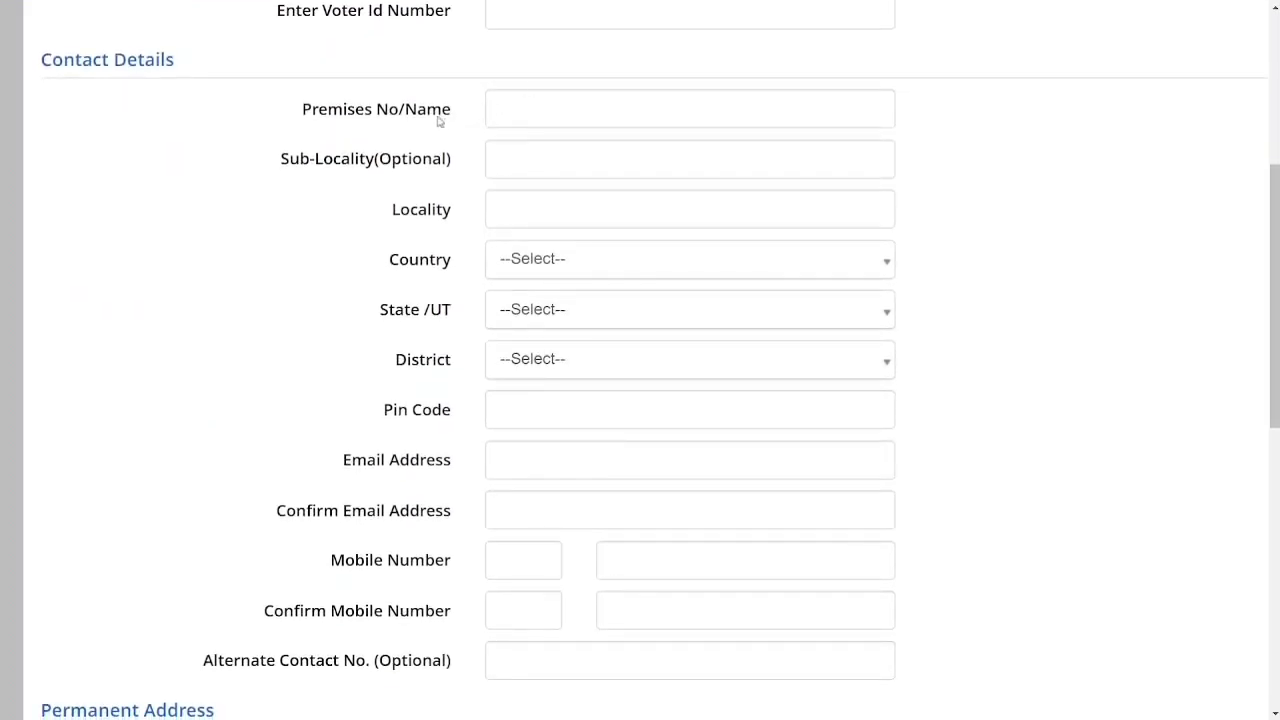
Choose India, RAJASTHAN and JAIPUR as the contact Country, State/UT and District.
drag(416, 118, 477, 114)
click(478, 114)
click(538, 265)
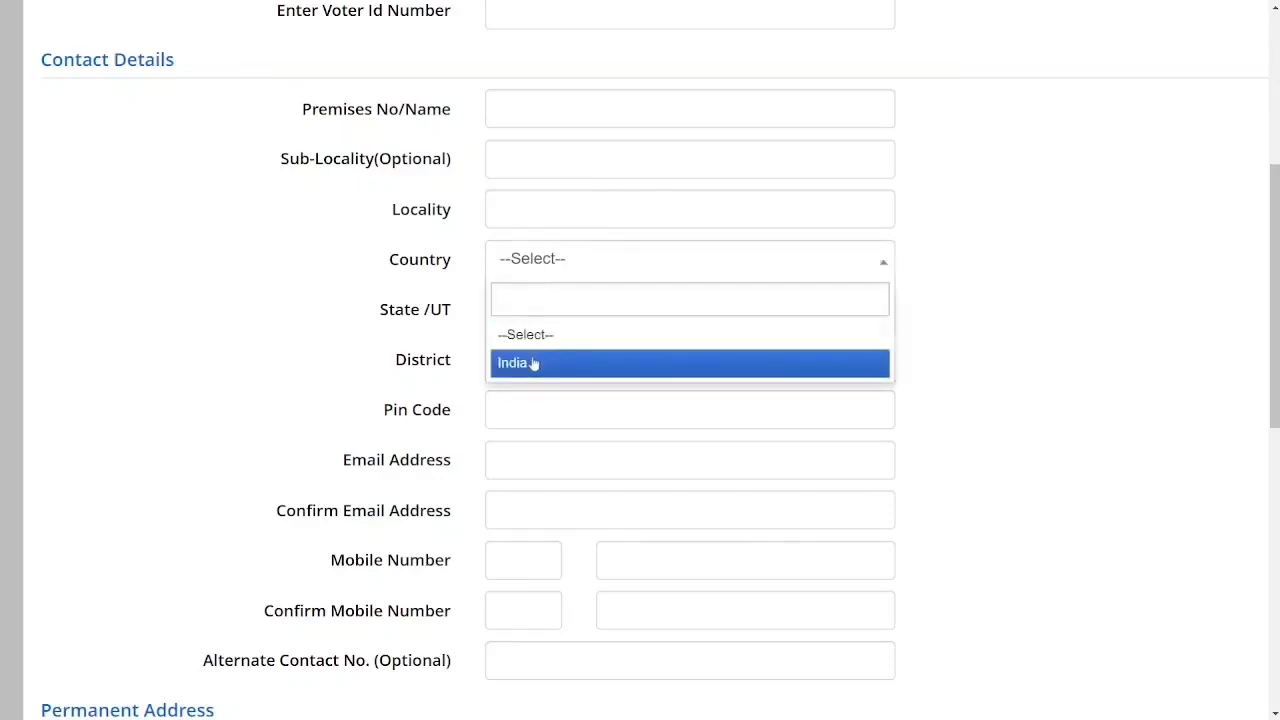
click(537, 362)
click(660, 312)
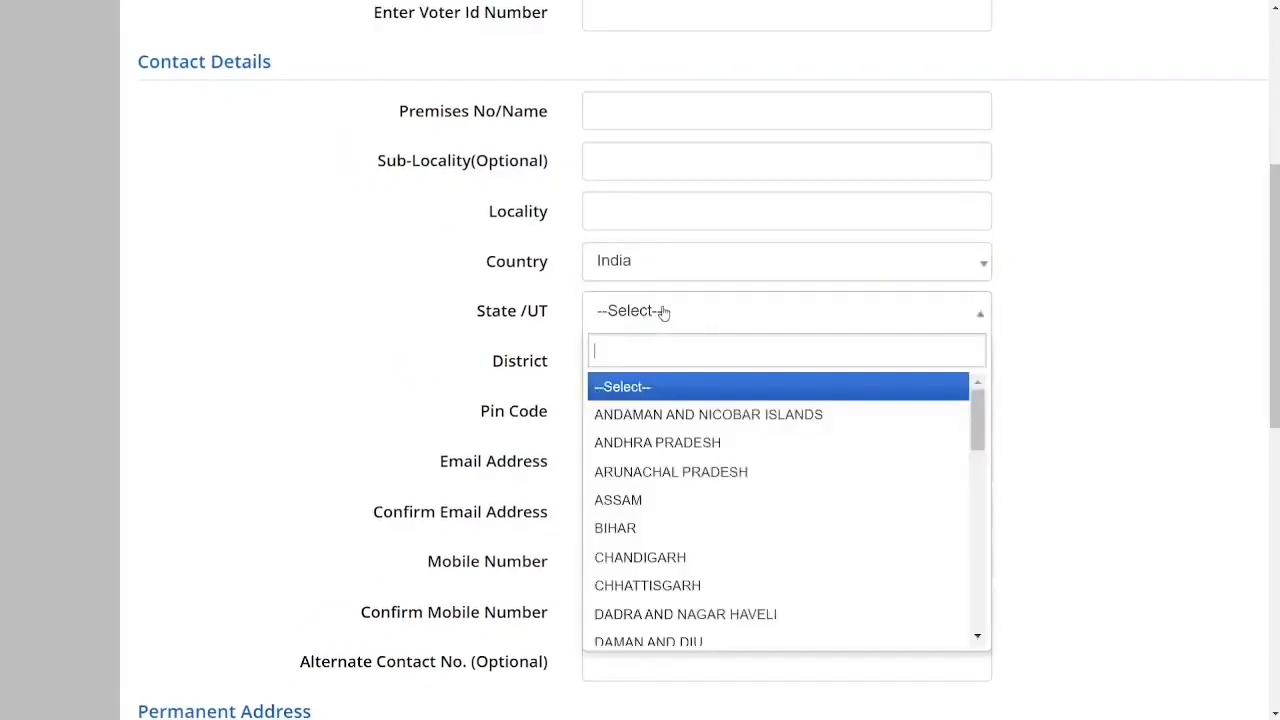
scroll(682, 496, down, 7)
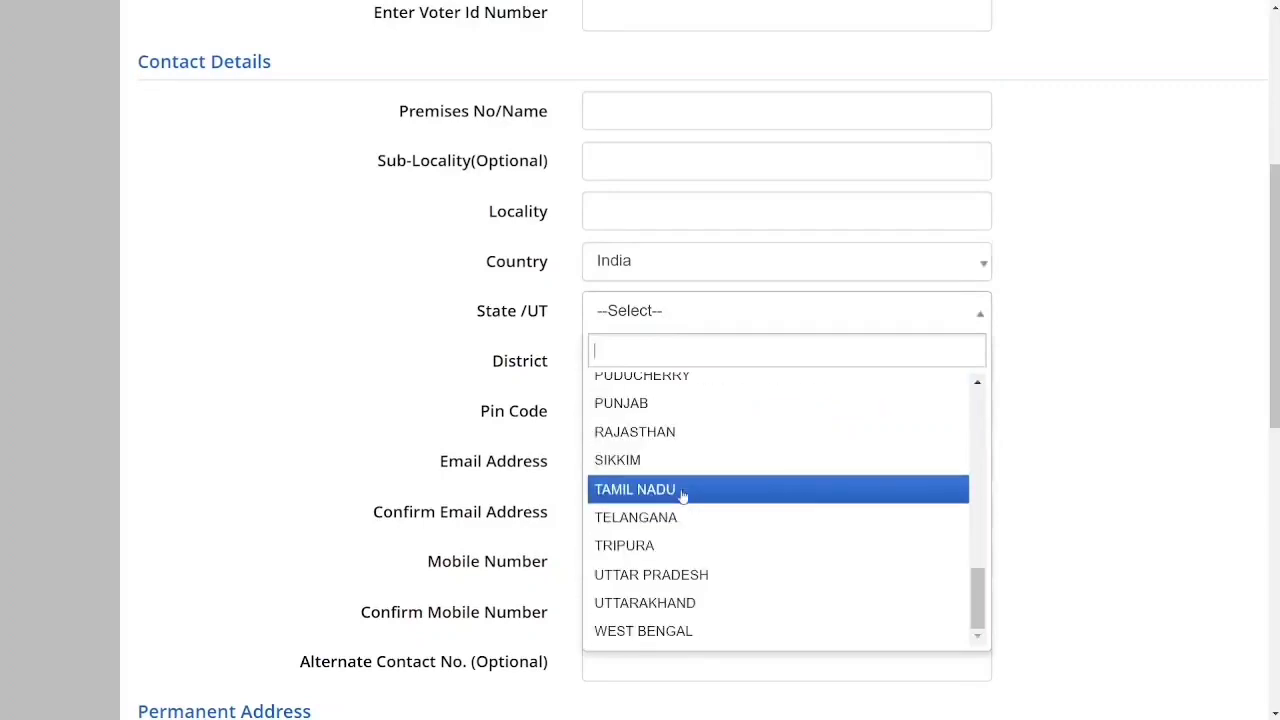
click(656, 434)
click(653, 355)
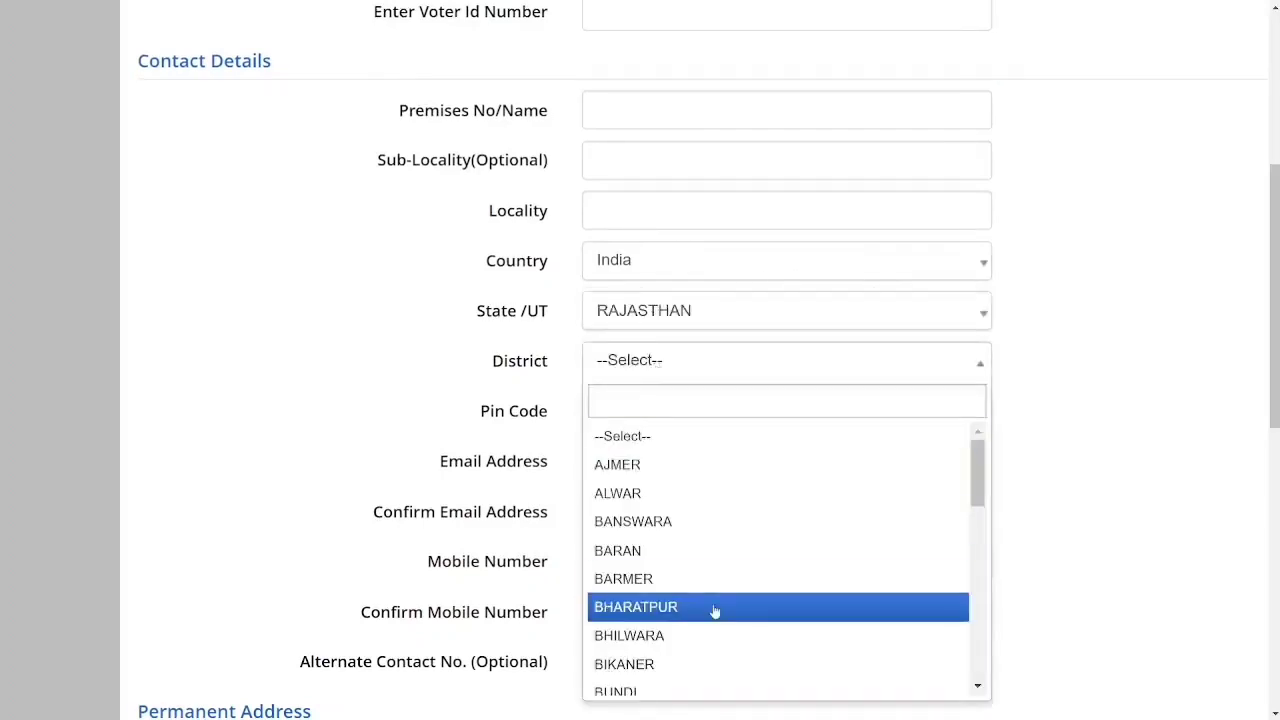
scroll(714, 609, down, 5)
scroll(685, 481, up, 3)
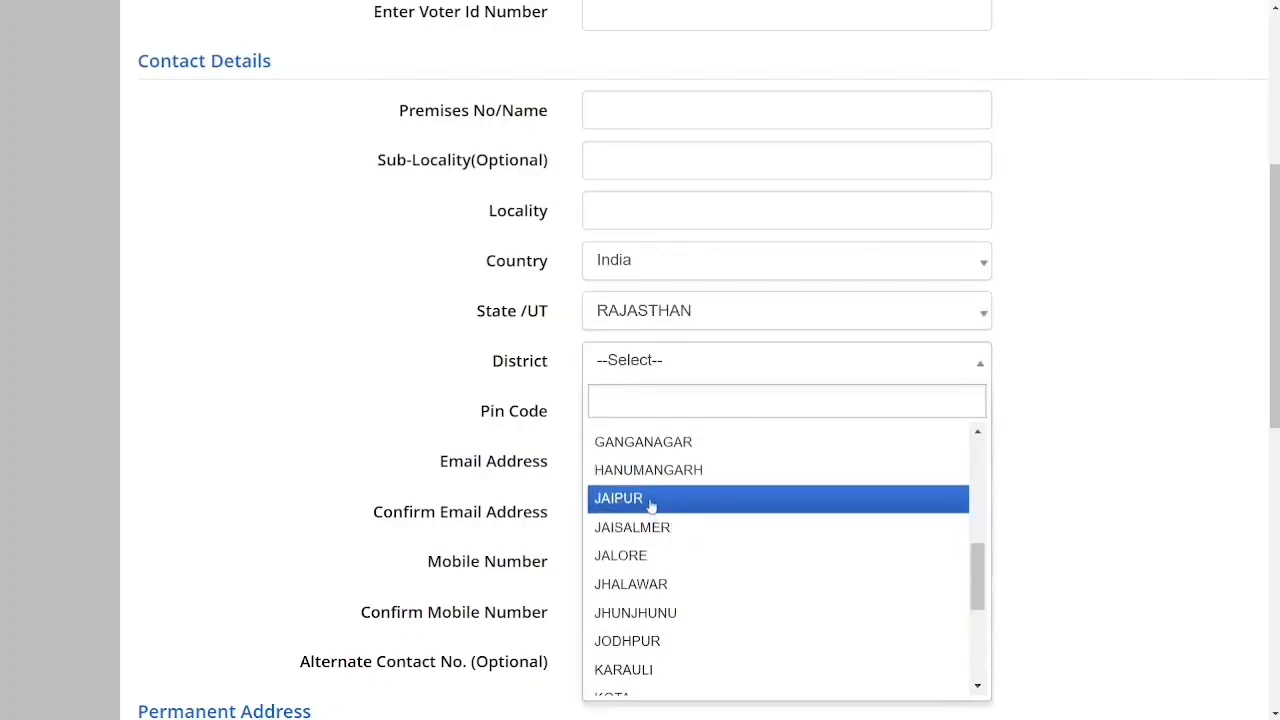
click(651, 503)
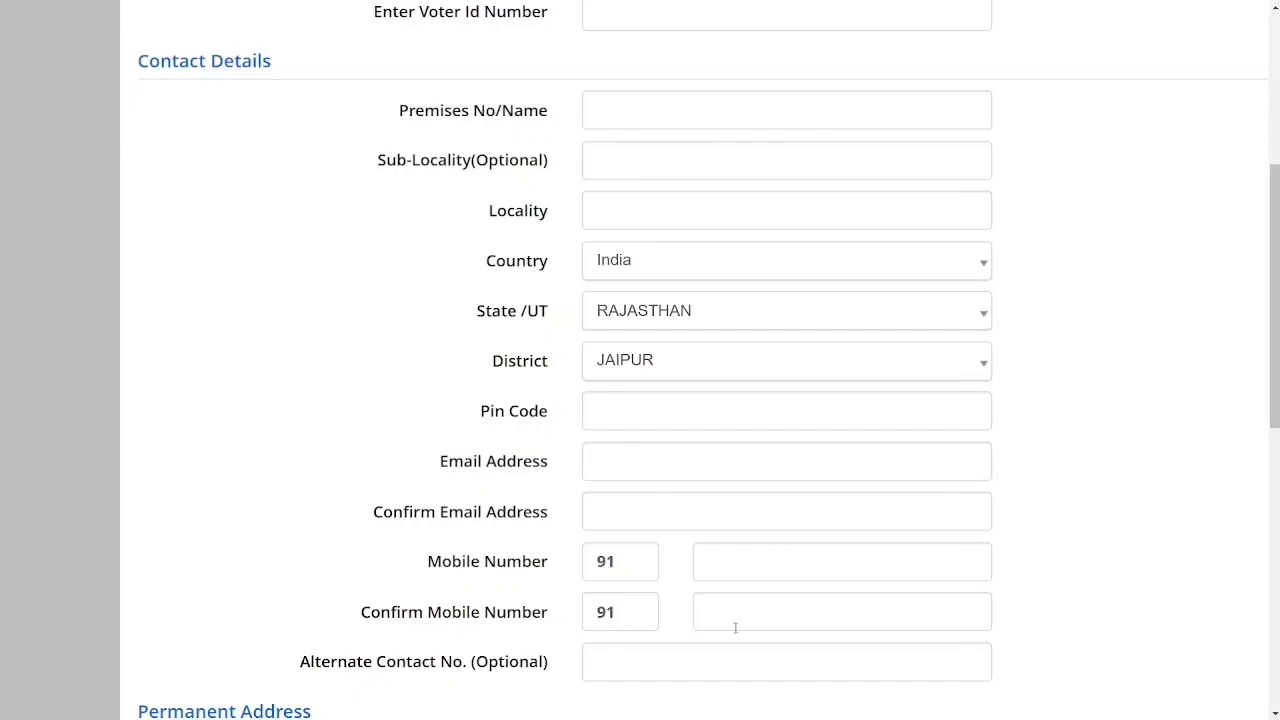
scroll(735, 628, down, 2)
scroll(735, 633, down, 2)
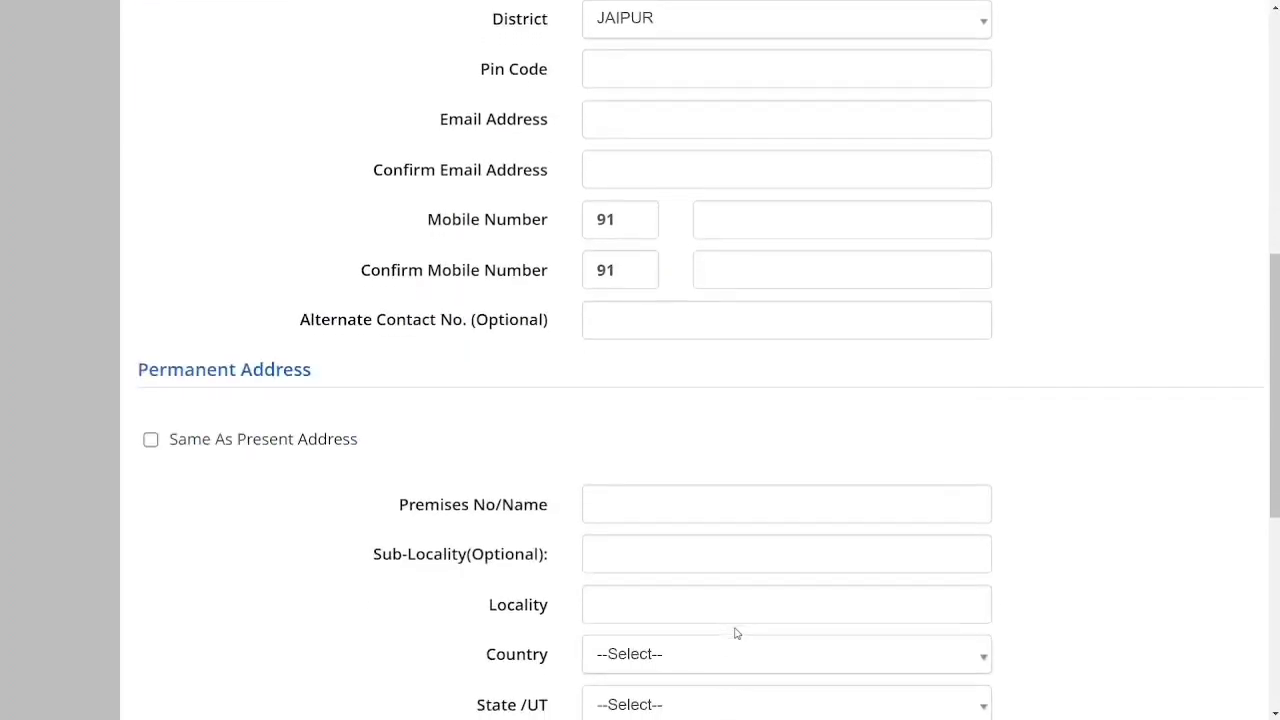
scroll(735, 633, down, 1)
scroll(735, 633, down, 2)
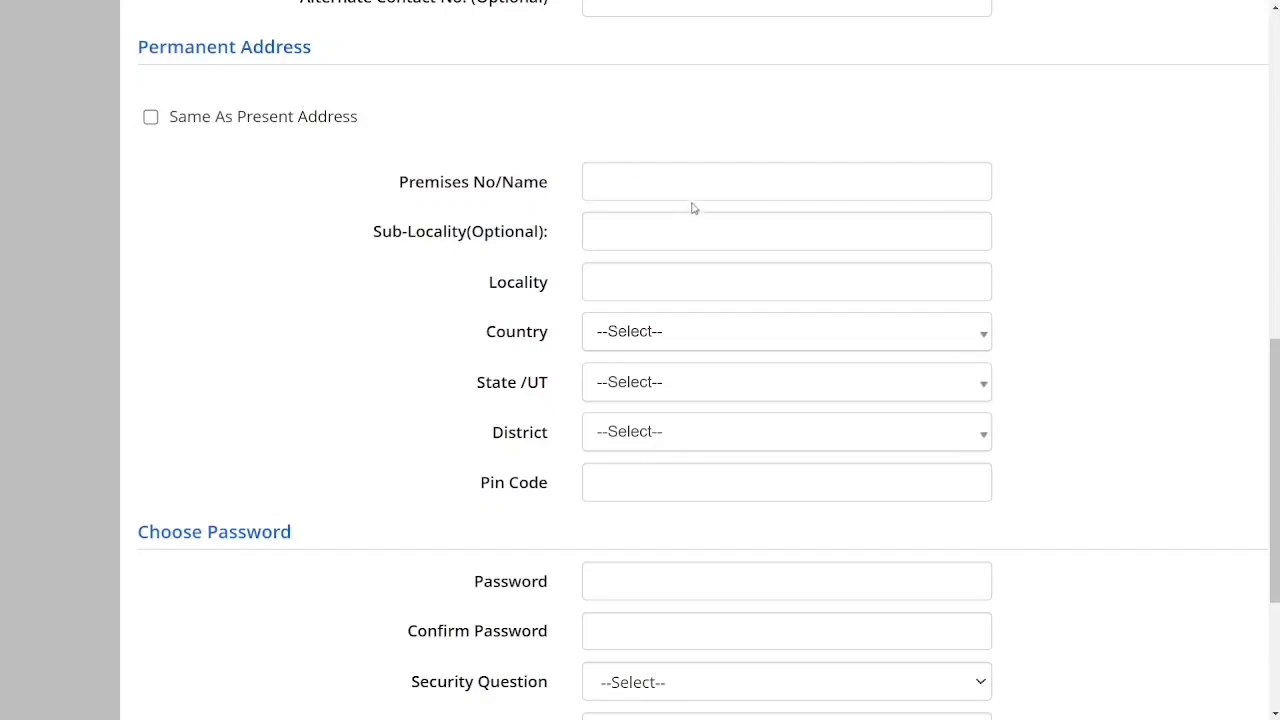
scroll(688, 358, down, 4)
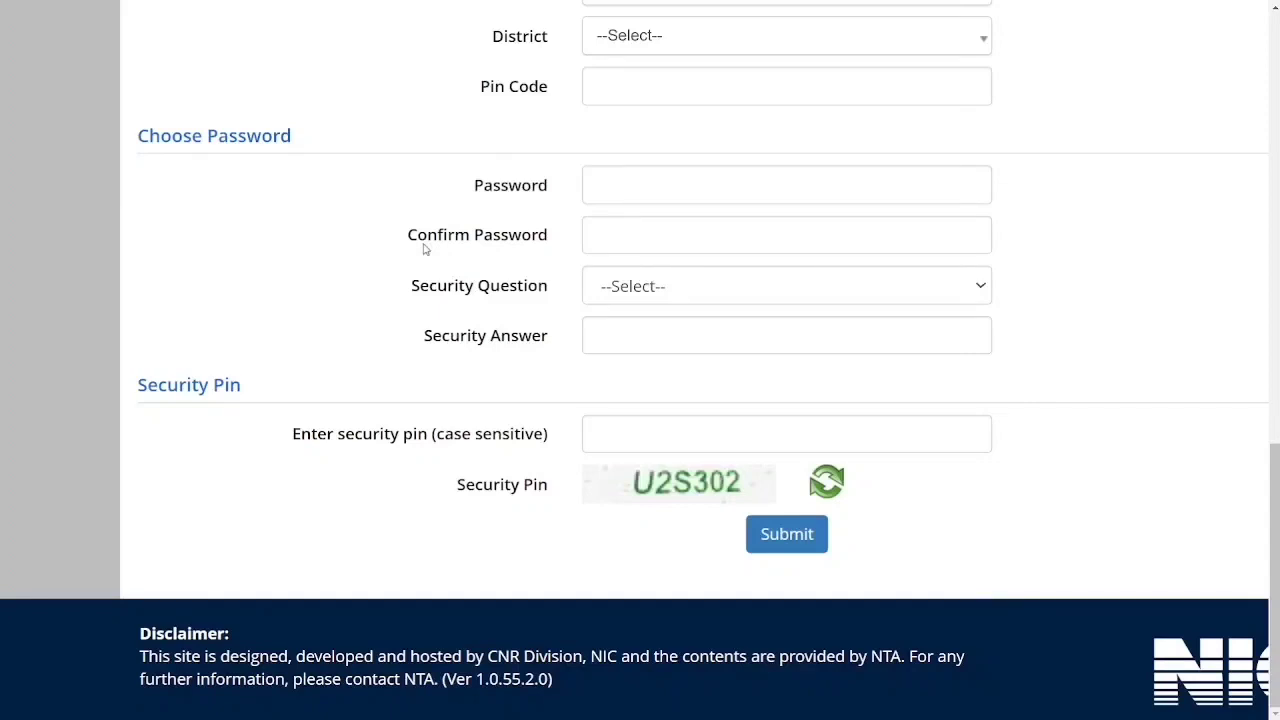
Start on the security question field and dismiss its help note.
click(865, 277)
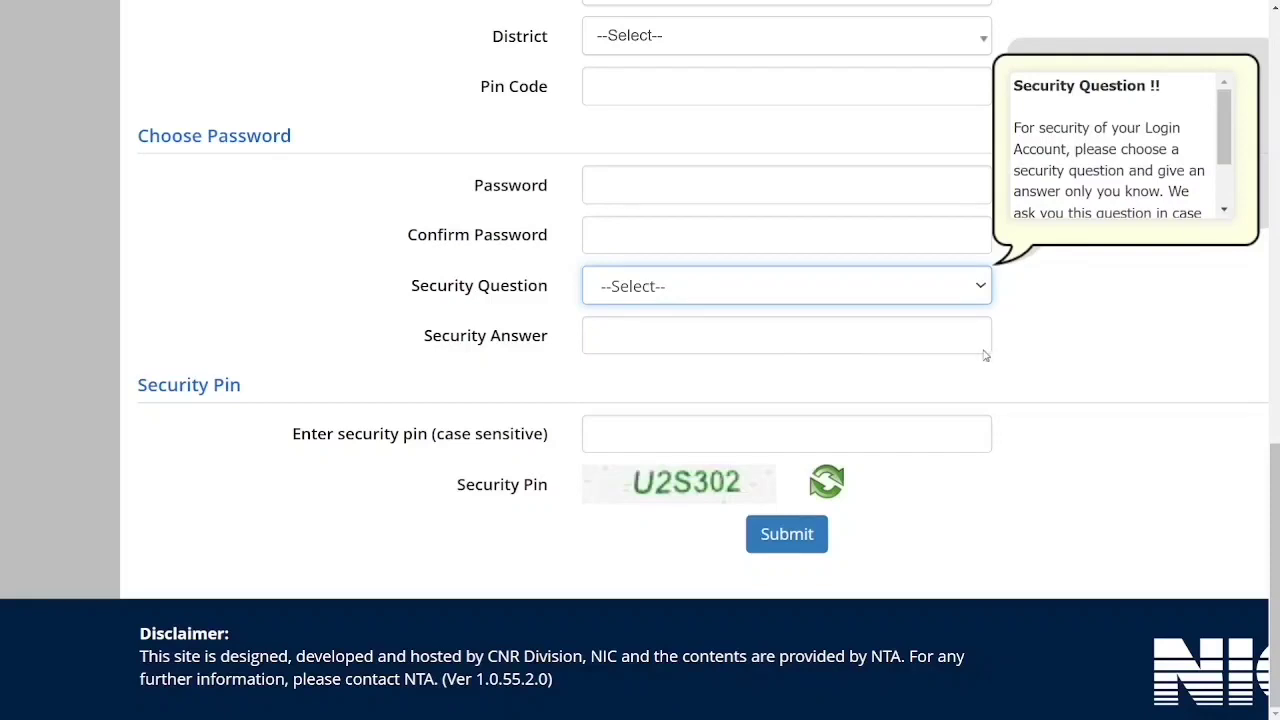
click(1052, 340)
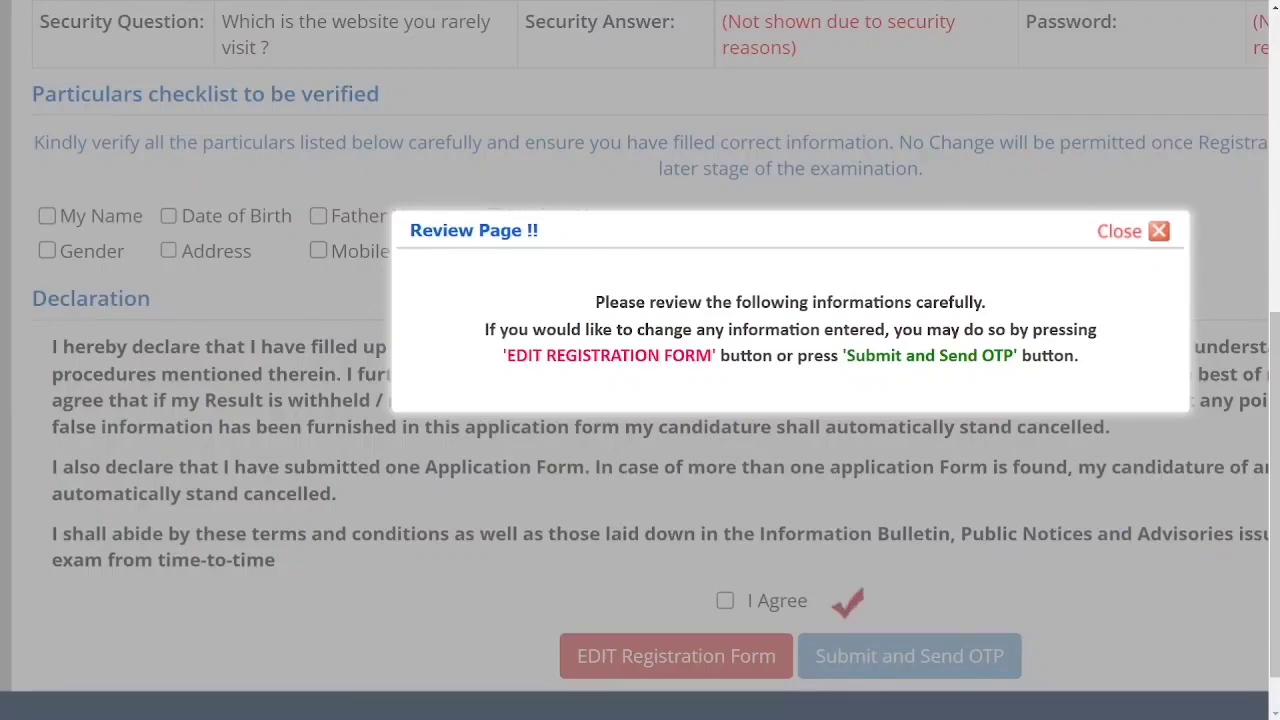
Close the review notice and confirm My Name, Date of Birth, Father Name and Mother Name.
click(1155, 234)
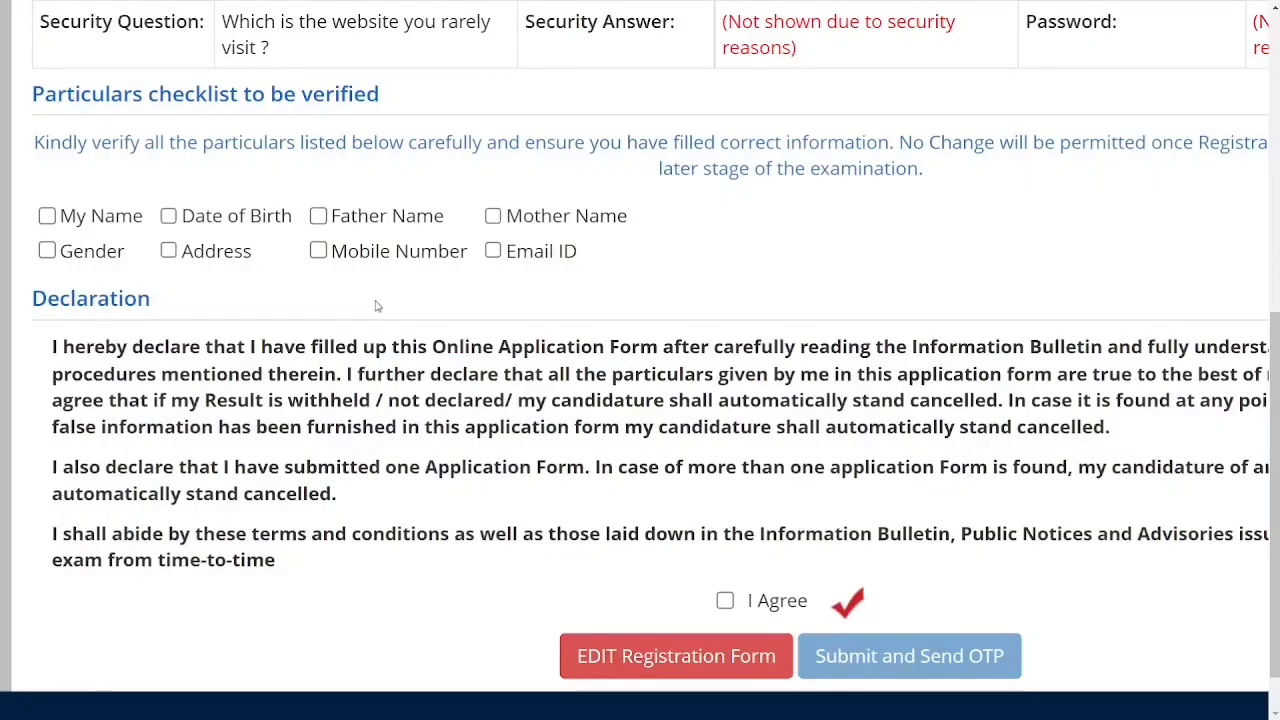
drag(32, 97, 417, 105)
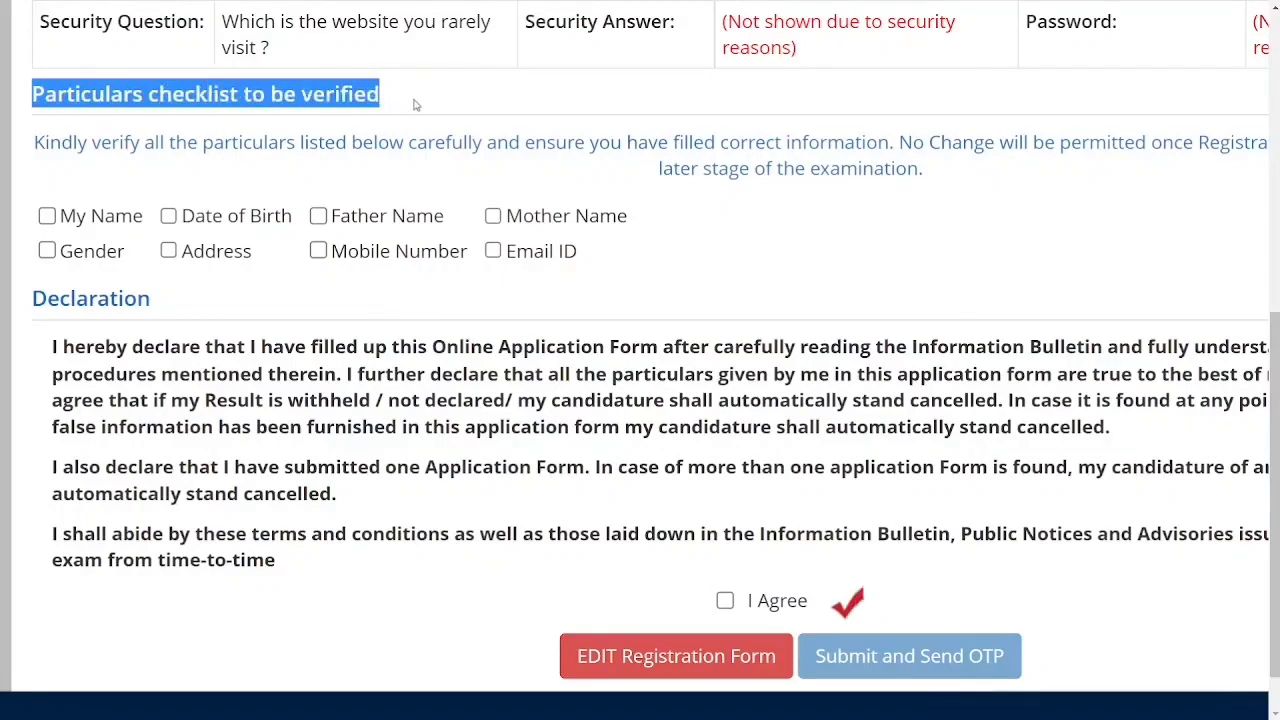
click(47, 217)
click(168, 217)
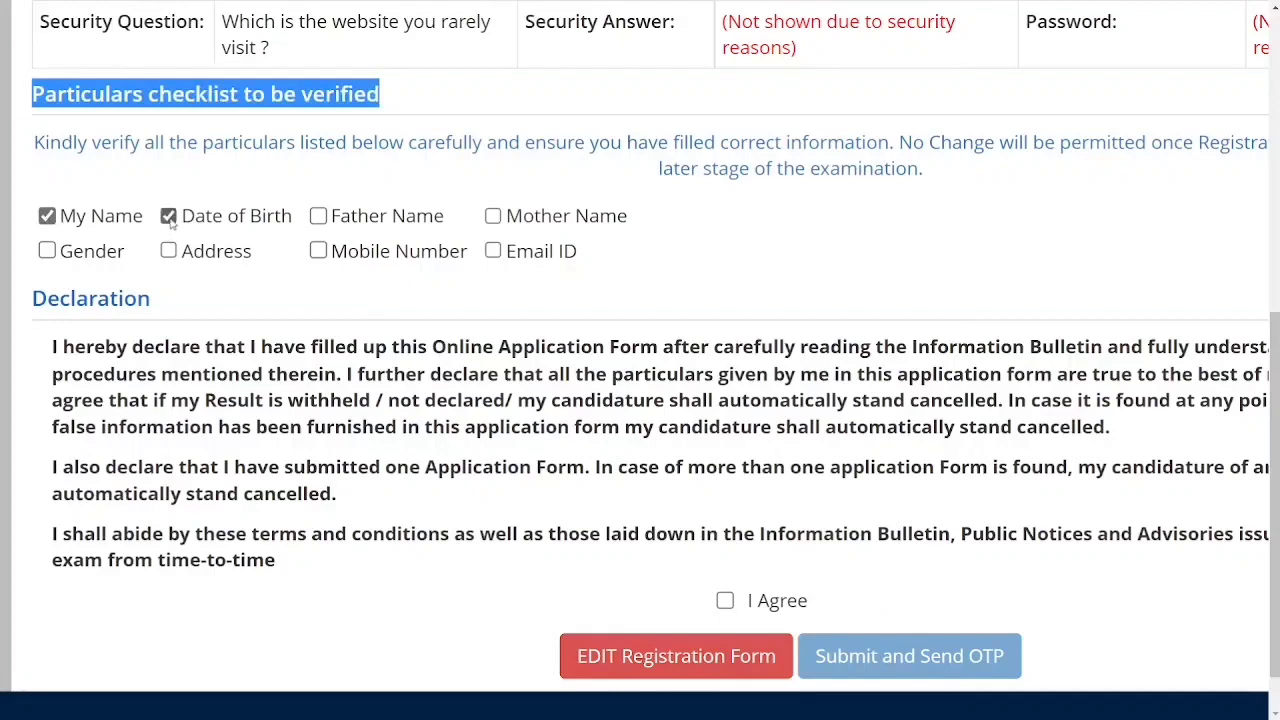
click(318, 216)
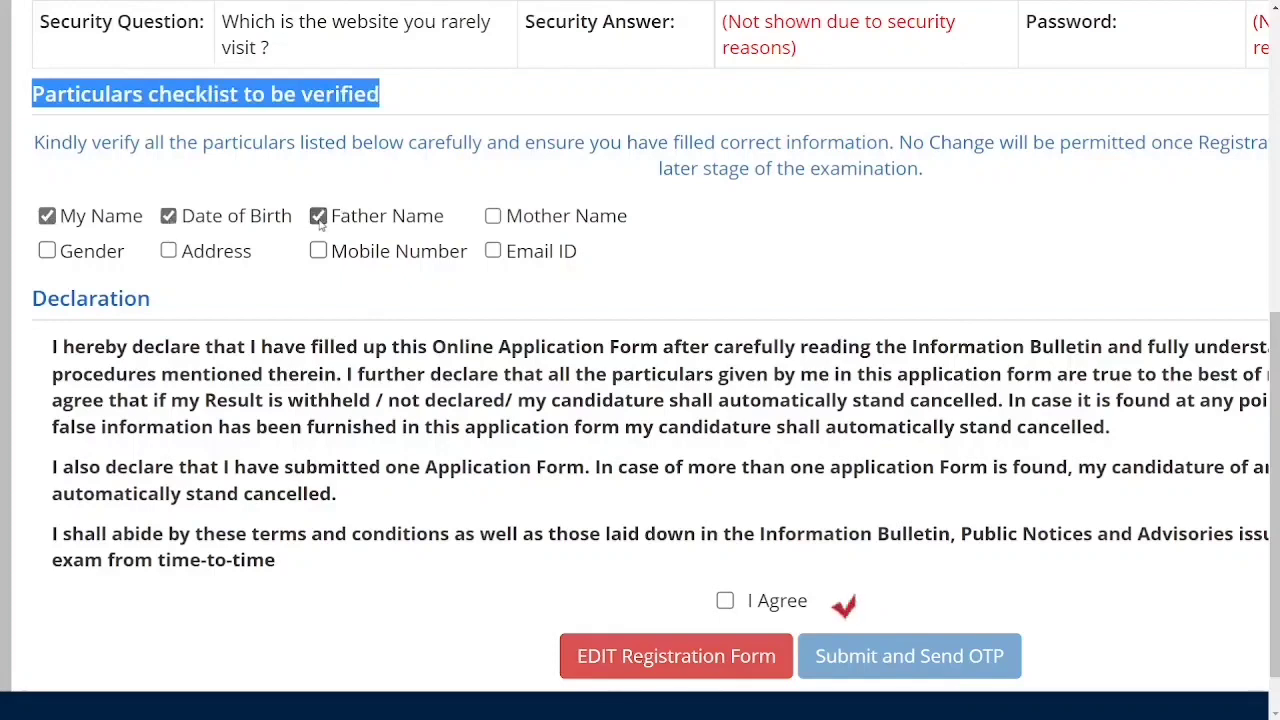
click(494, 217)
Confirm Gender, Address, Mobile Number and Email ID, accept I Agree, and request the OTP.
click(47, 251)
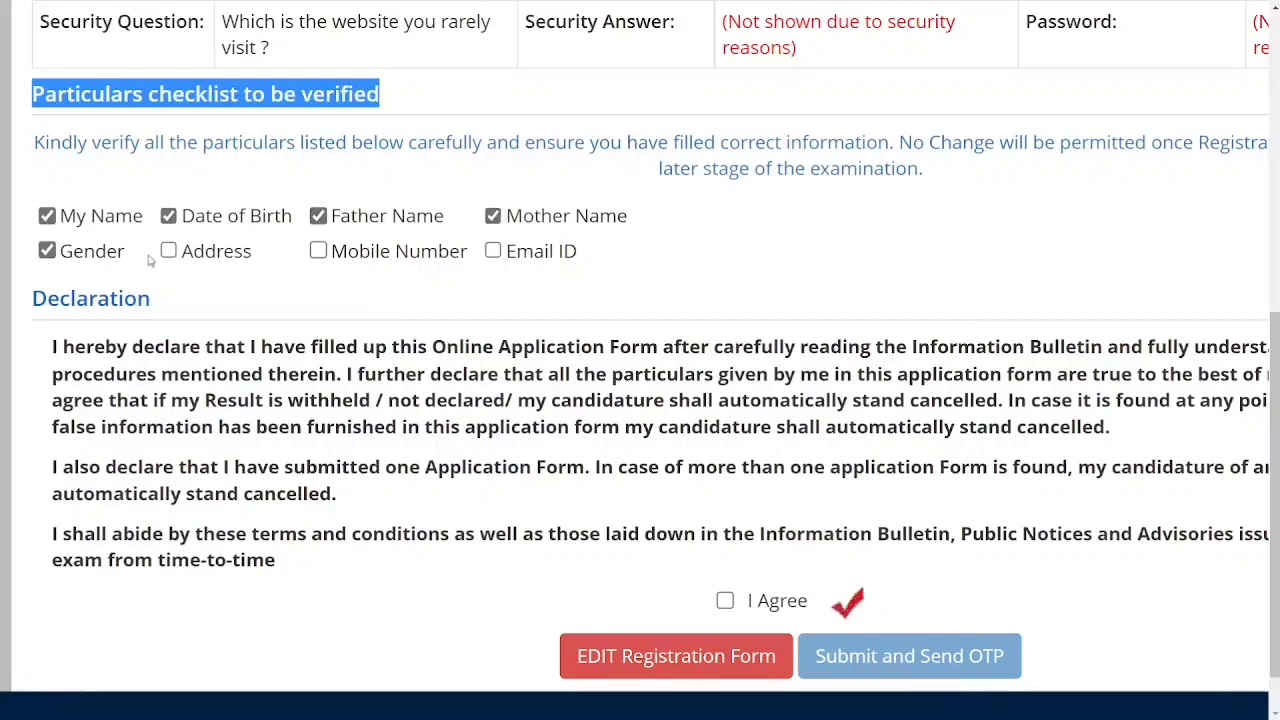
click(168, 251)
click(318, 251)
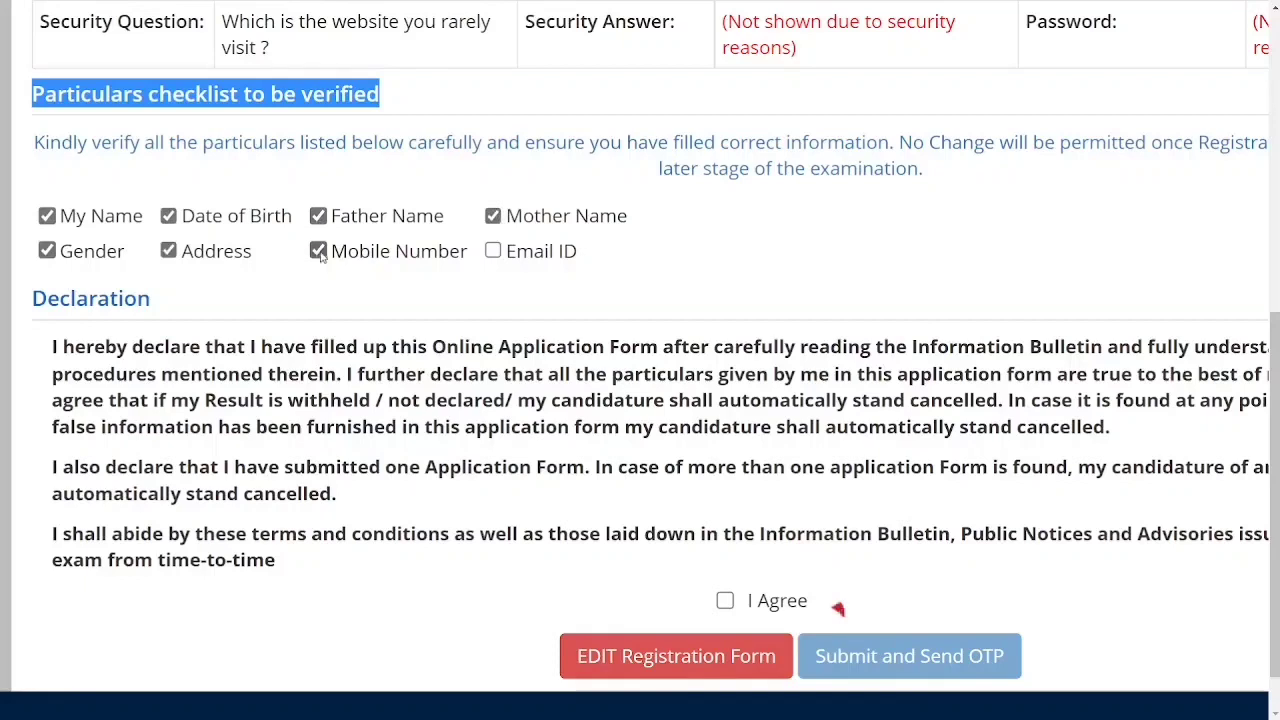
click(492, 252)
click(725, 601)
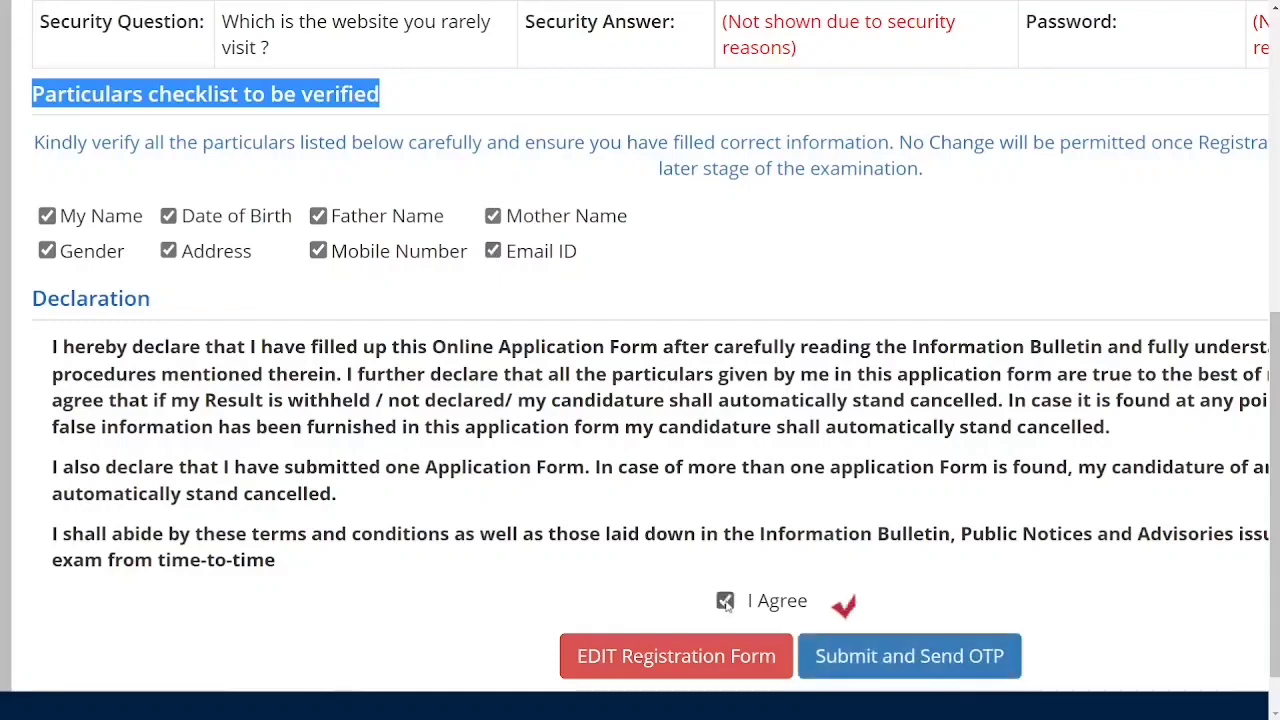
click(887, 657)
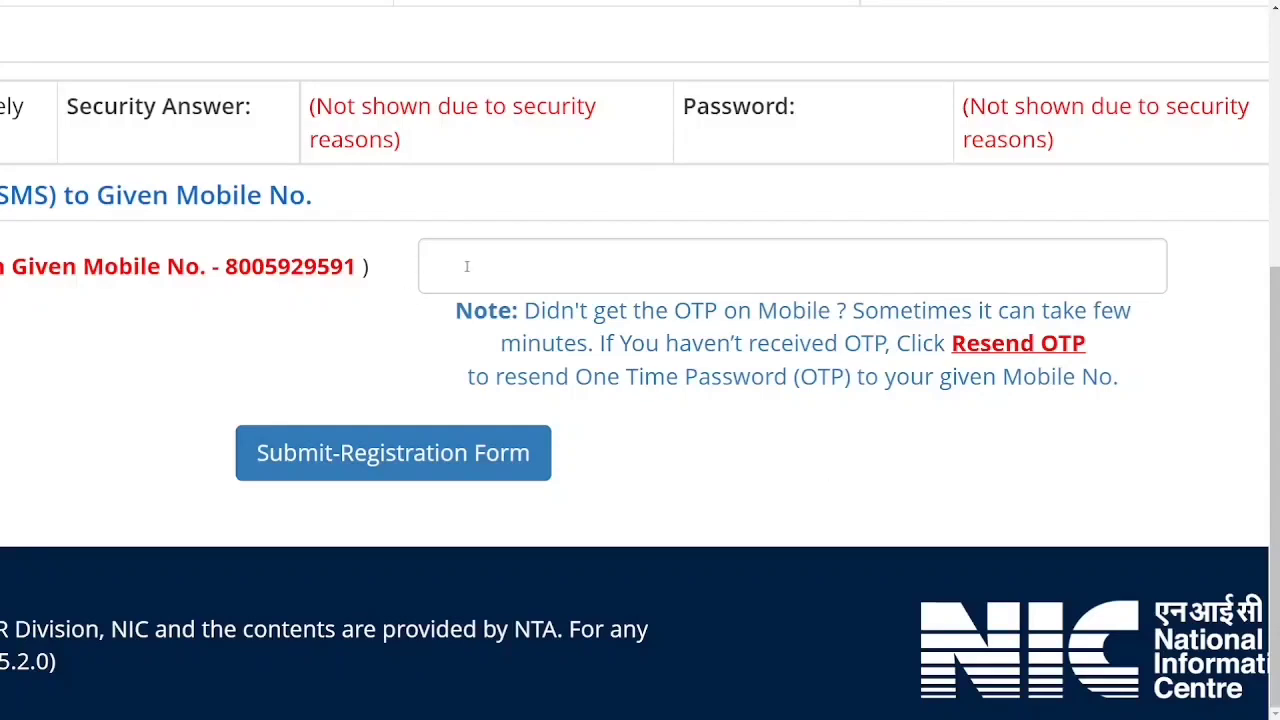
Enter the received mobile OTP and submit the registration form.
click(466, 266)
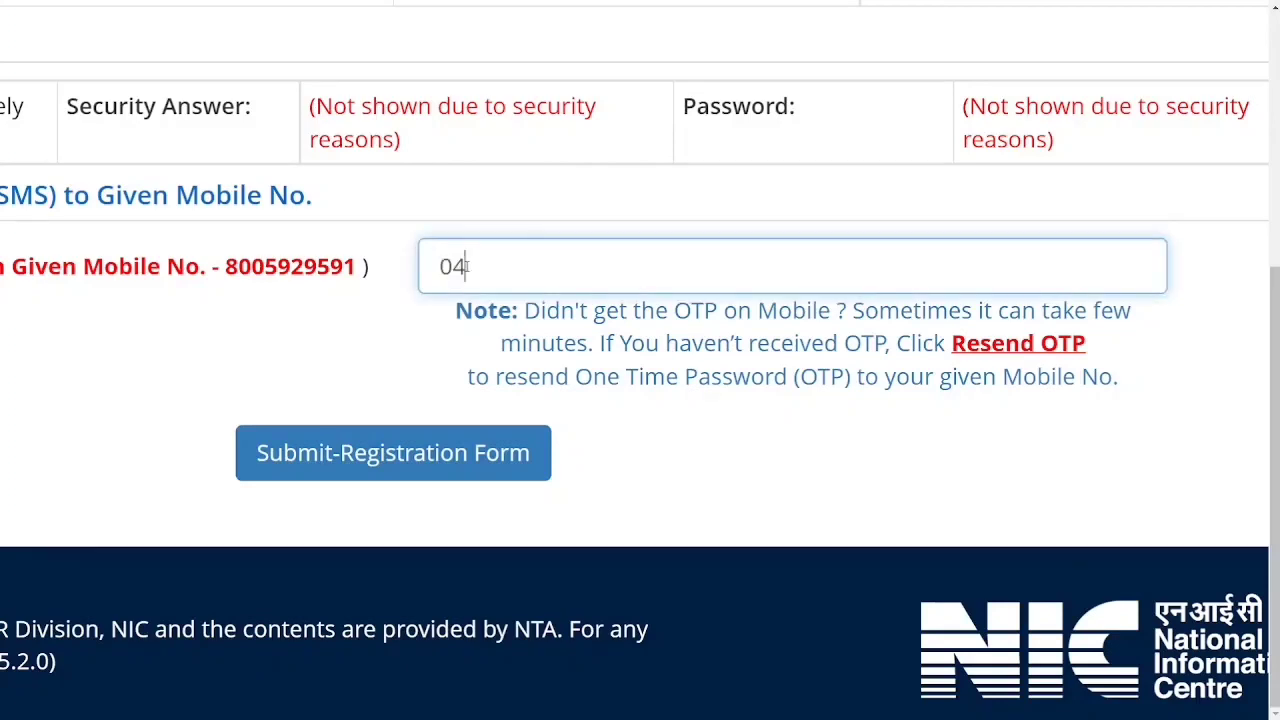
click(339, 472)
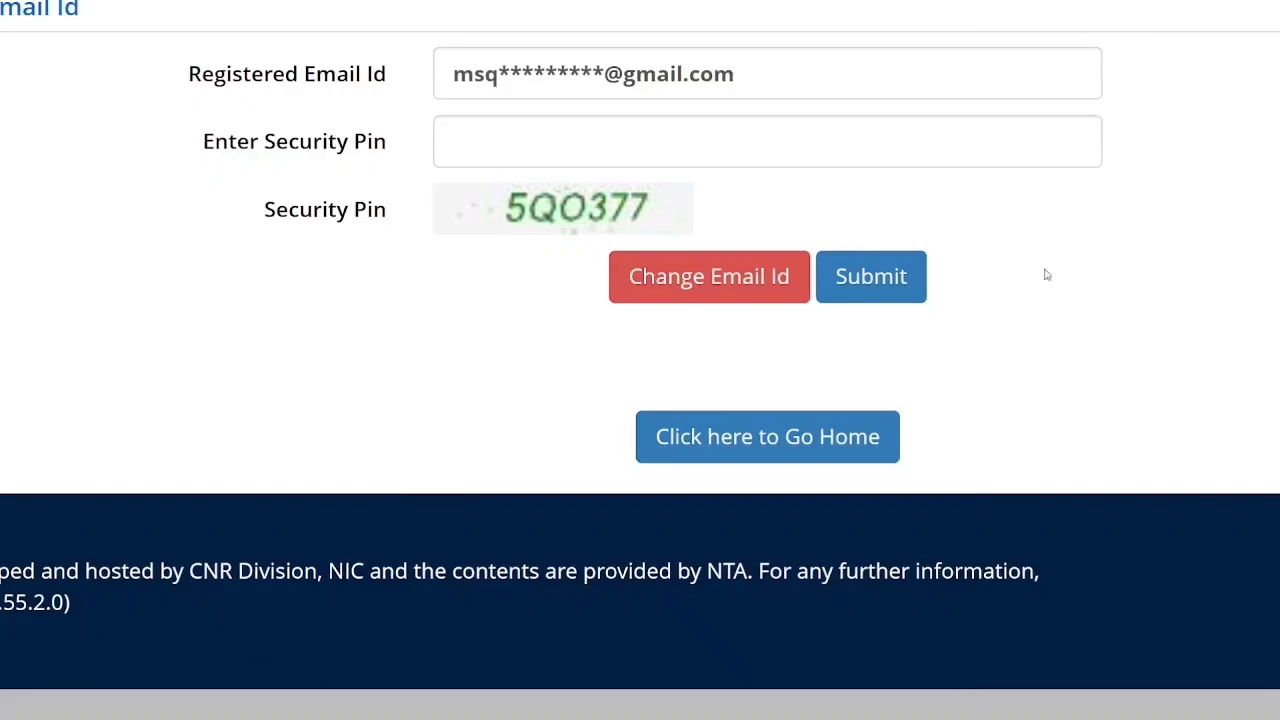
Enter the security pin, correcting a typo, and submit it to request an email OTP.
click(540, 145)
text(5)
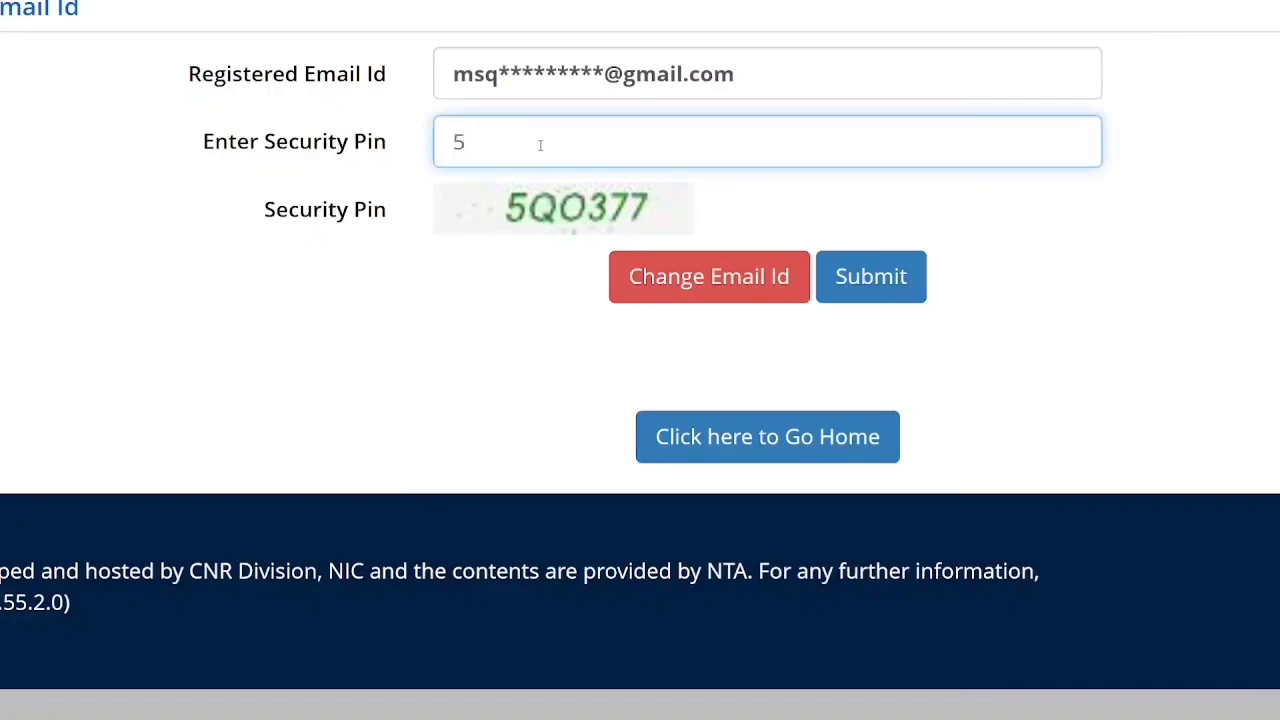
text(Q)
key(BackSpace)
text(QO377)
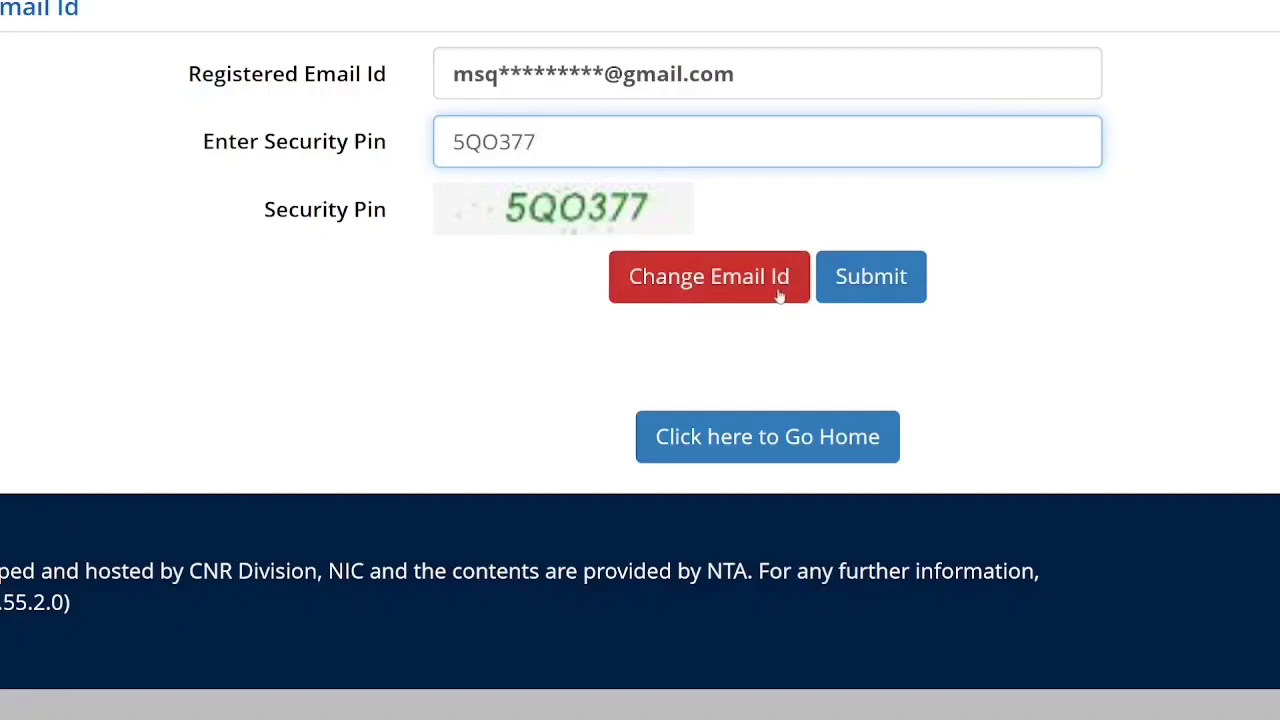
click(891, 291)
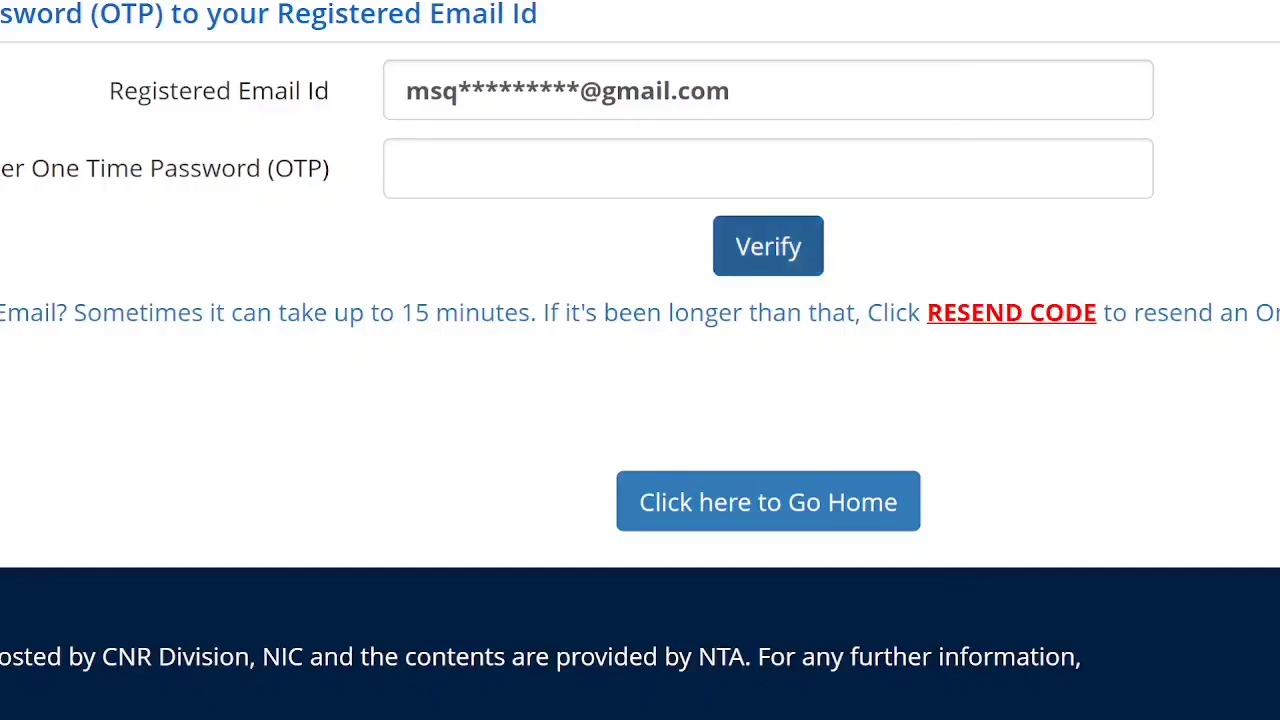
Enter the emailed one-time password and verify the email address.
click(857, 160)
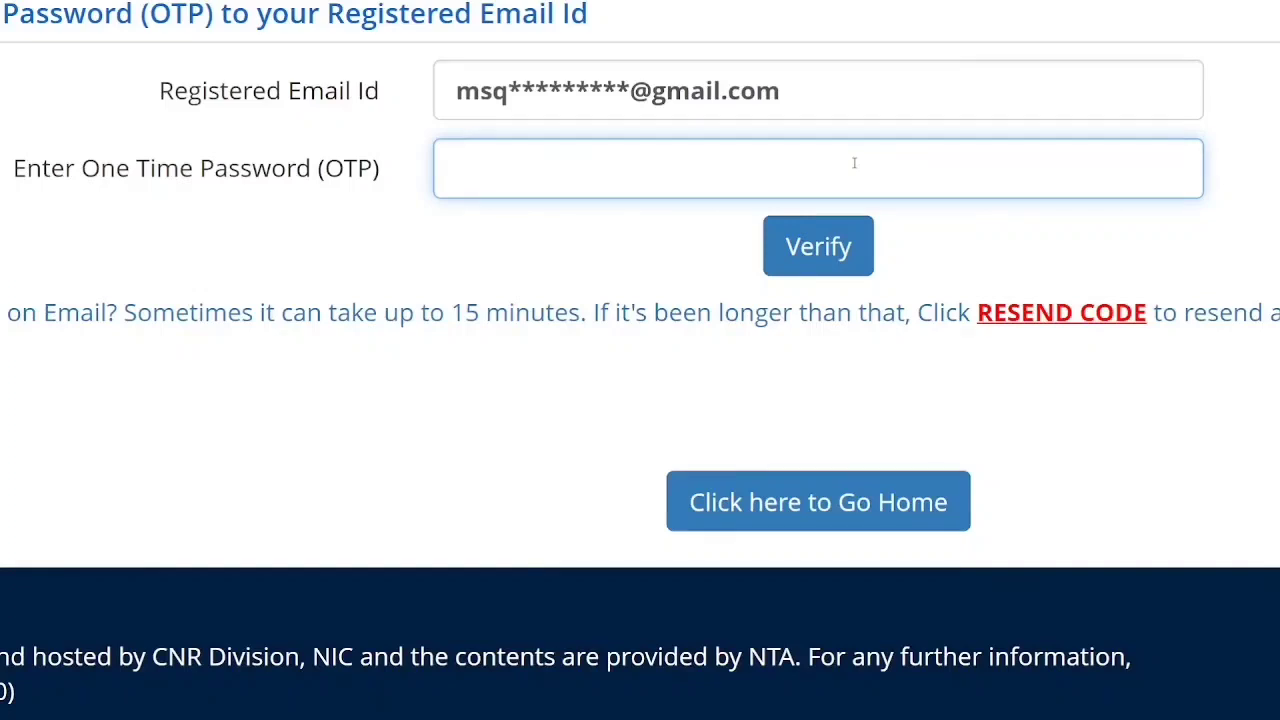
click(792, 248)
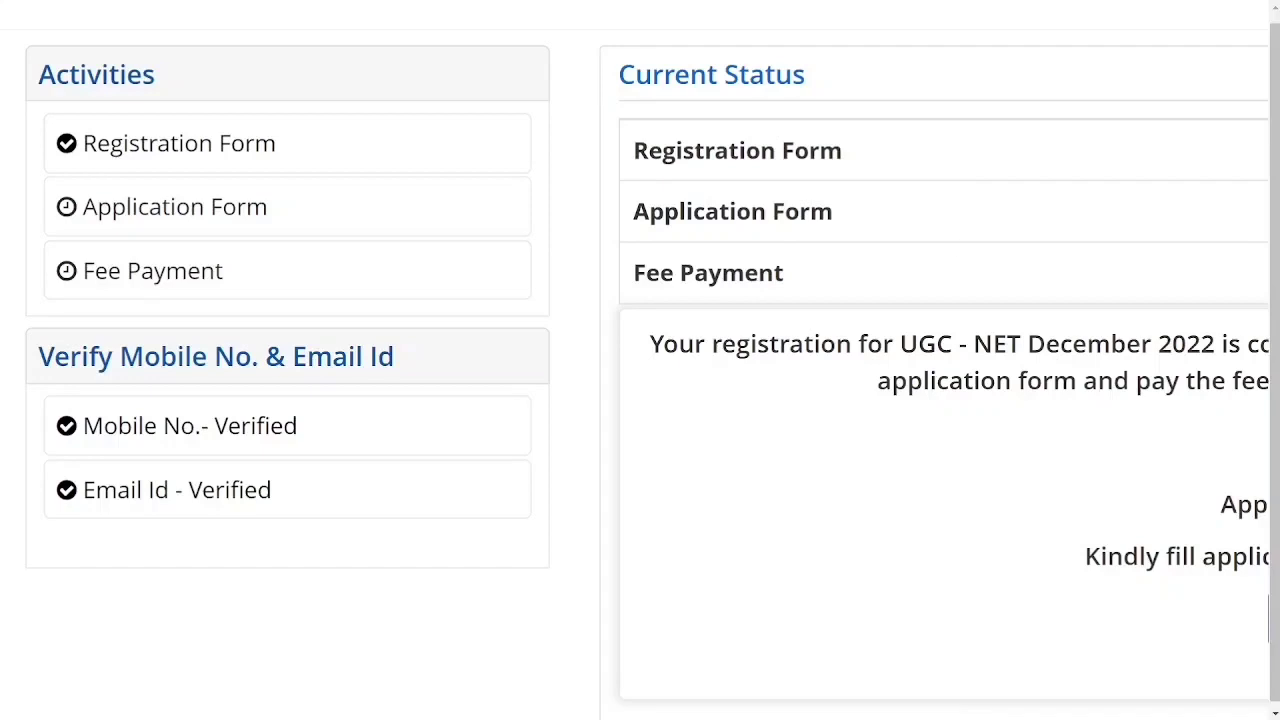
Open Application Form from the Activities list.
click(471, 210)
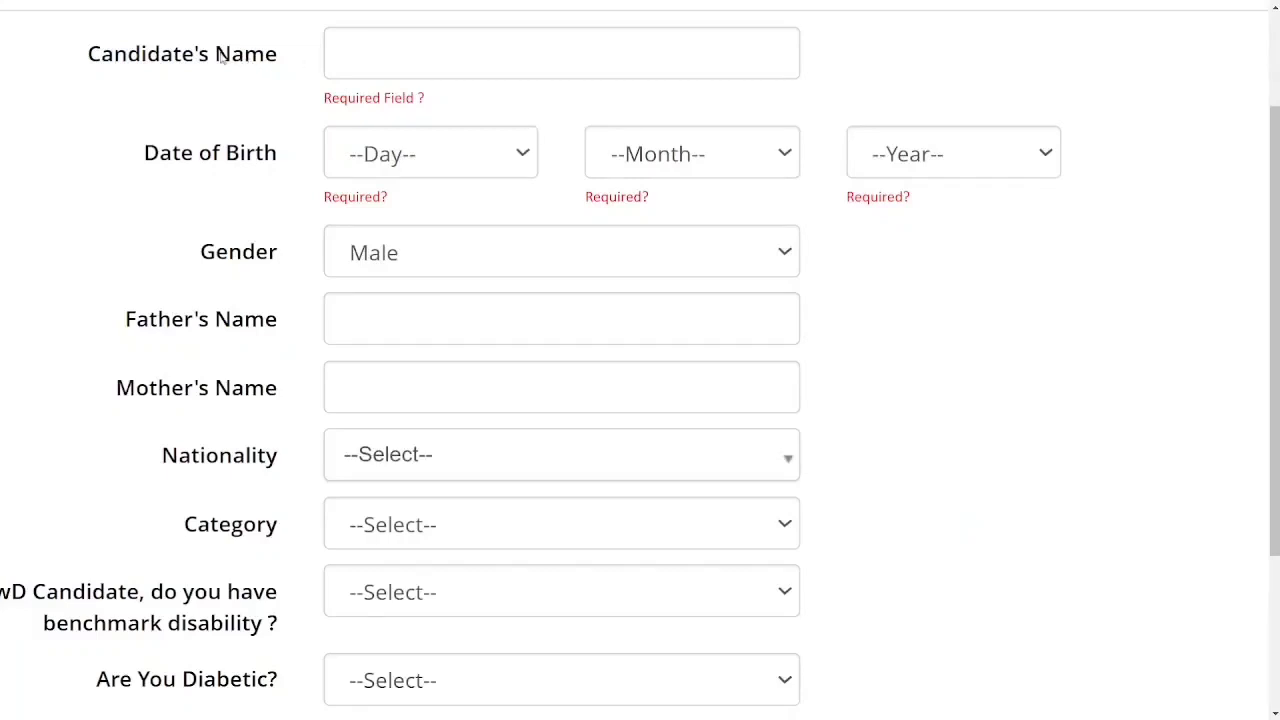
Highlight the Candidate's Name, Date of Birth, Father's Name and Mother's Name labels.
drag(162, 60, 265, 60)
drag(174, 158, 266, 158)
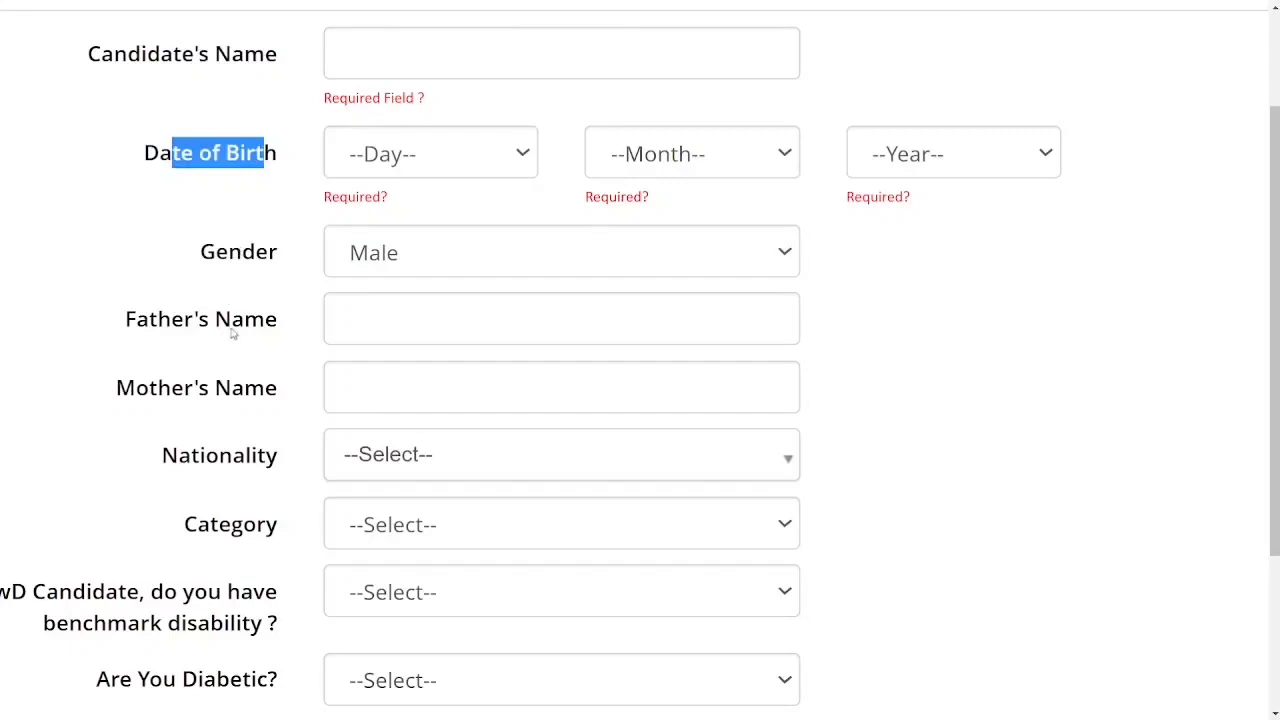
drag(233, 330, 294, 329)
drag(215, 391, 286, 391)
Set Nationality to Indian and Category to OBC- NCL (Central List).
scroll(394, 455, down, 1)
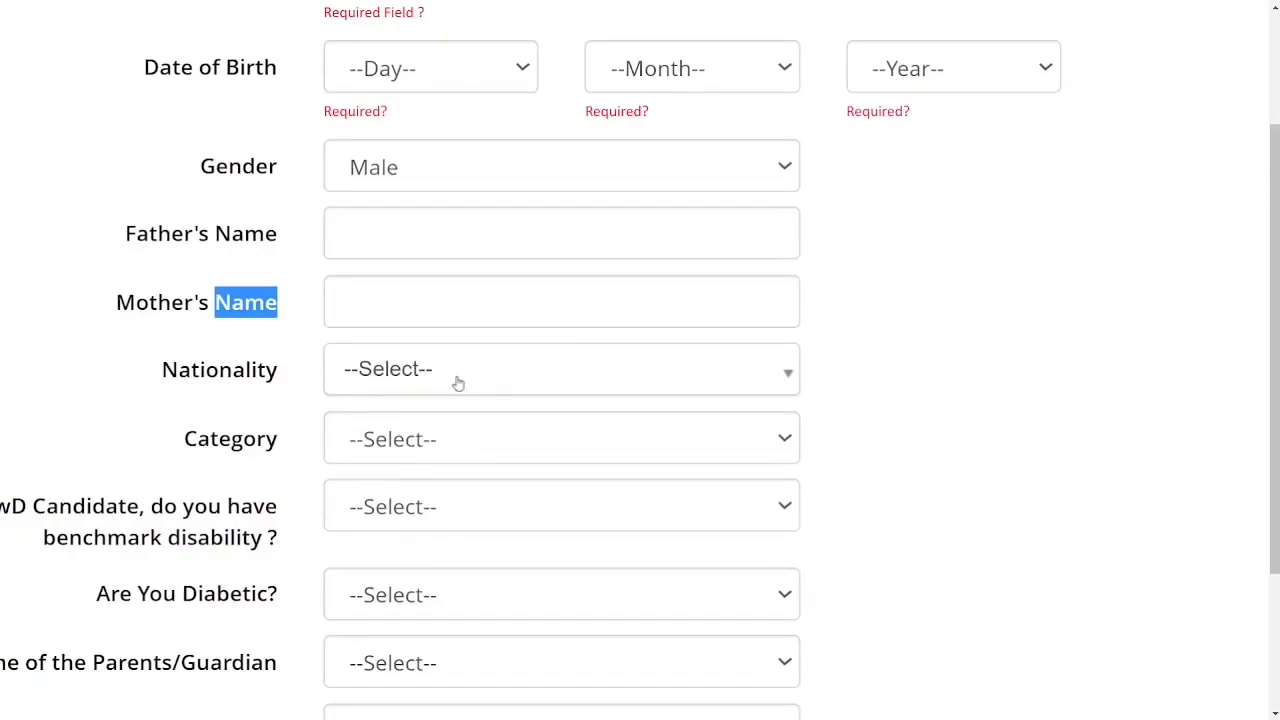
scroll(458, 383, down, 1)
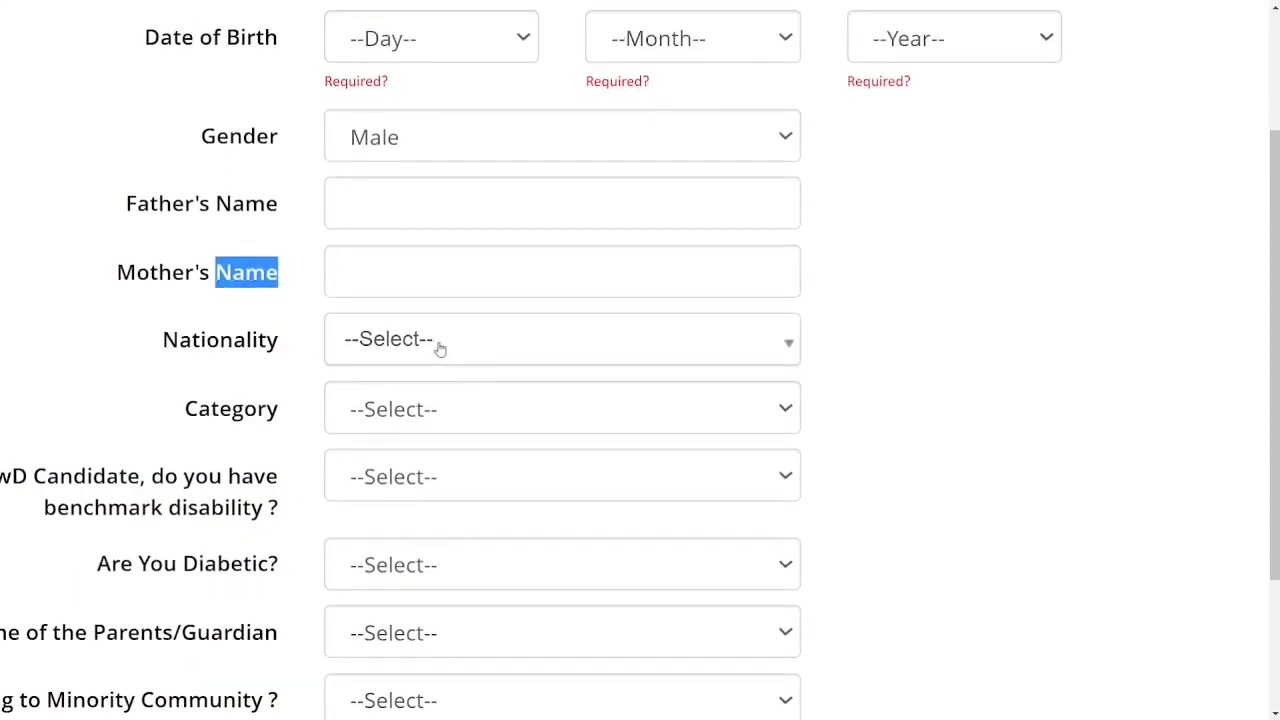
click(440, 346)
click(420, 477)
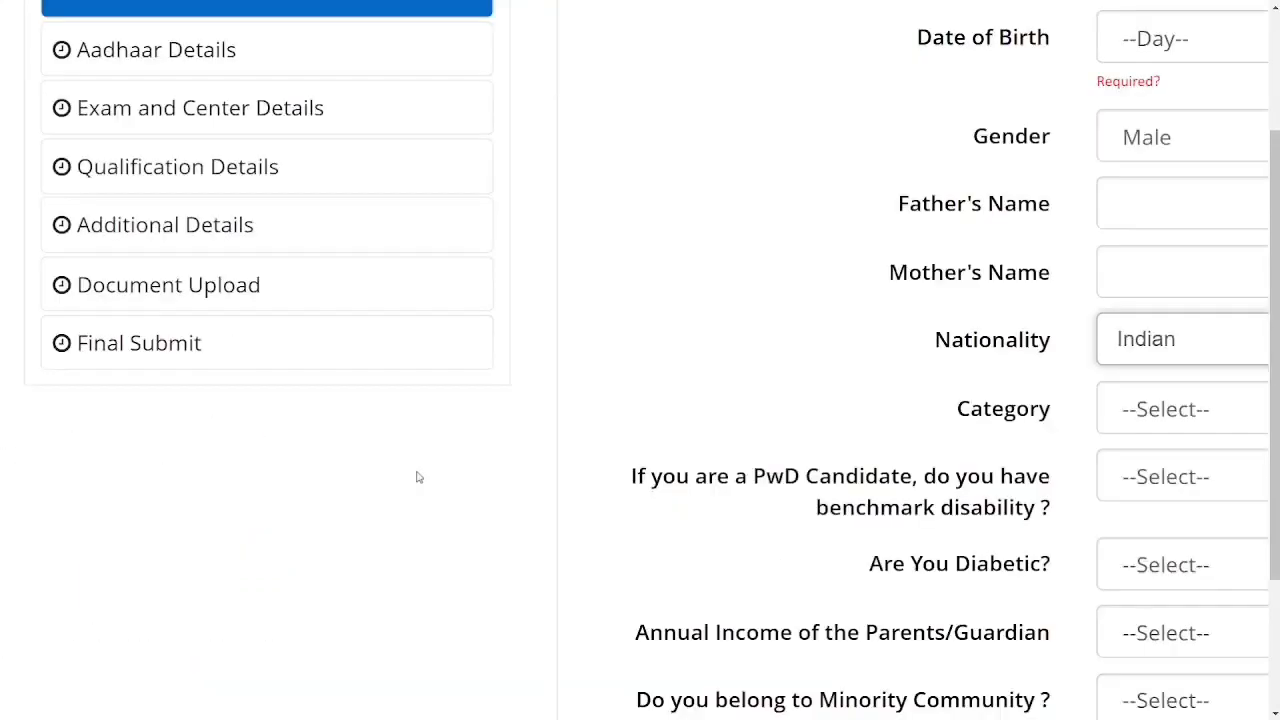
scroll(929, 452, right, 5)
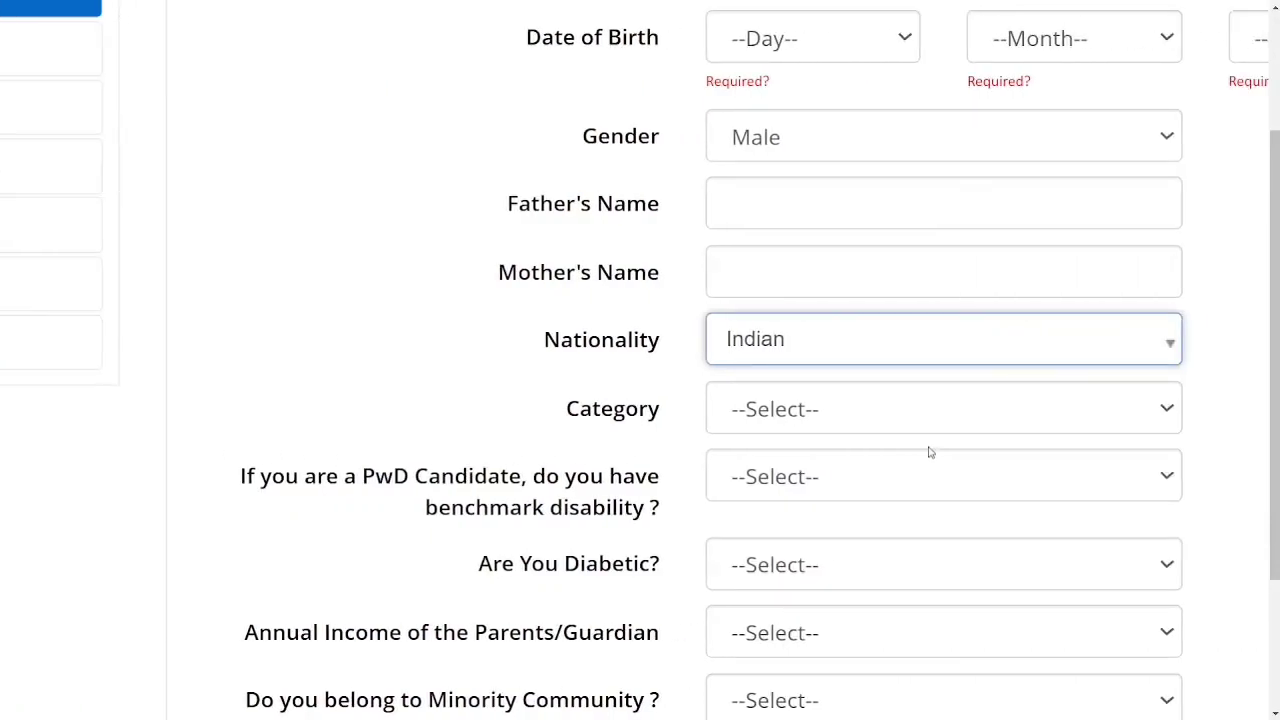
click(866, 417)
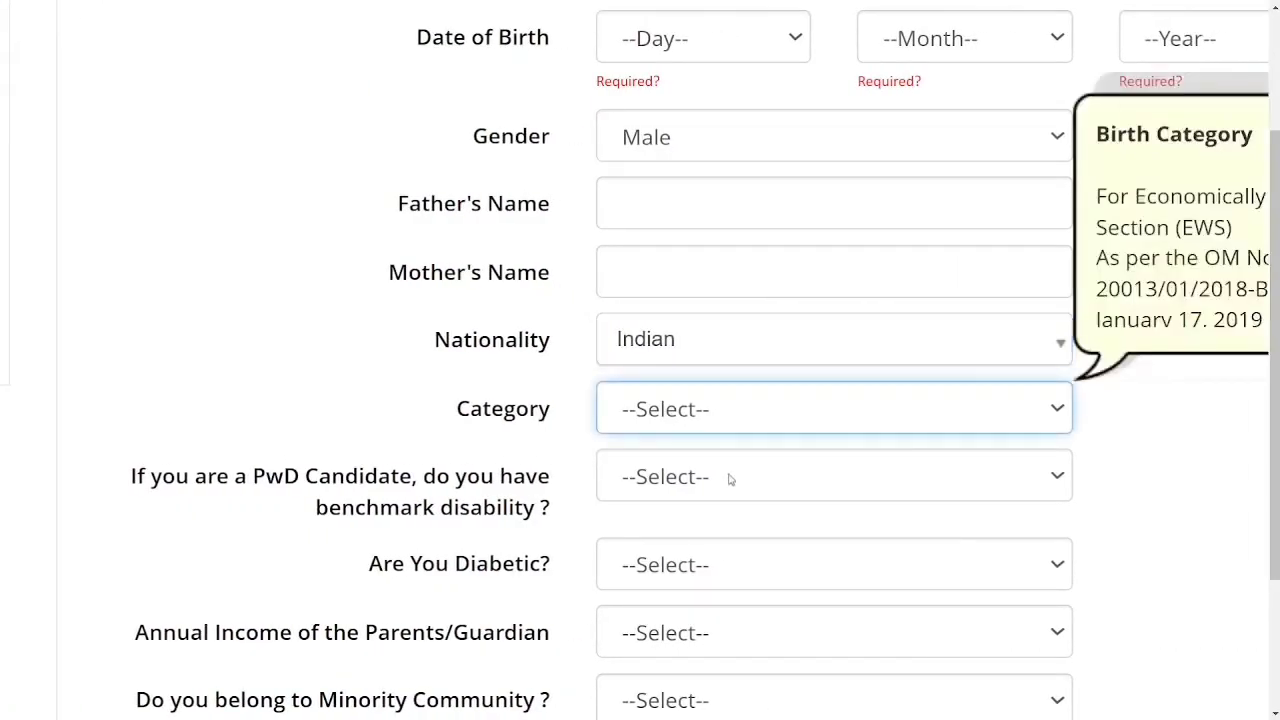
click(728, 526)
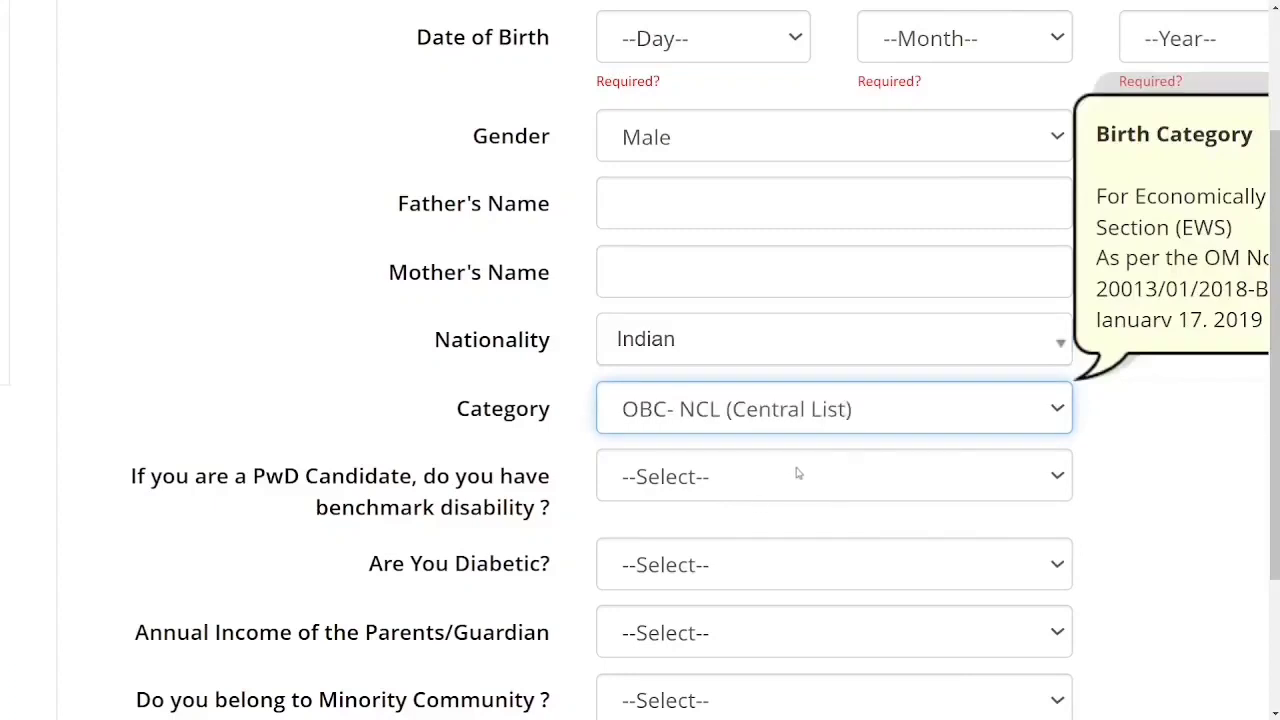
Answer No to both the PwD and Are You Diabetic questions.
scroll(797, 473, down, 1)
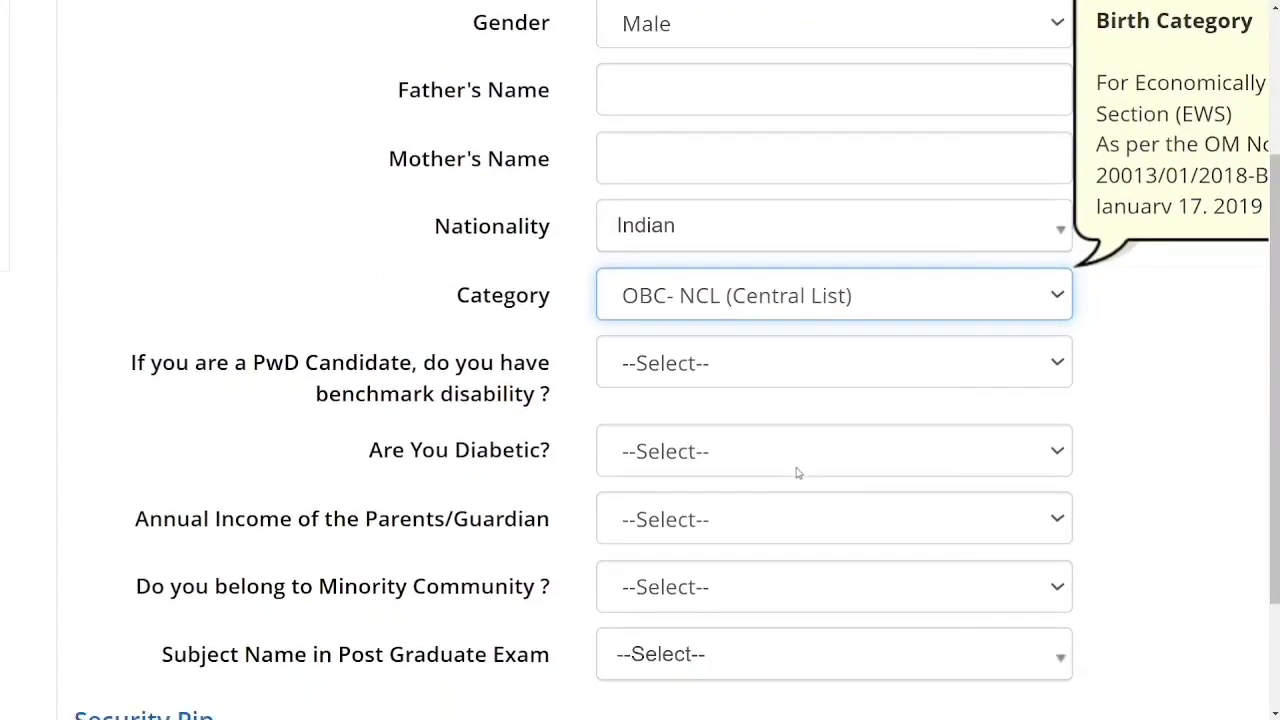
click(762, 369)
click(661, 441)
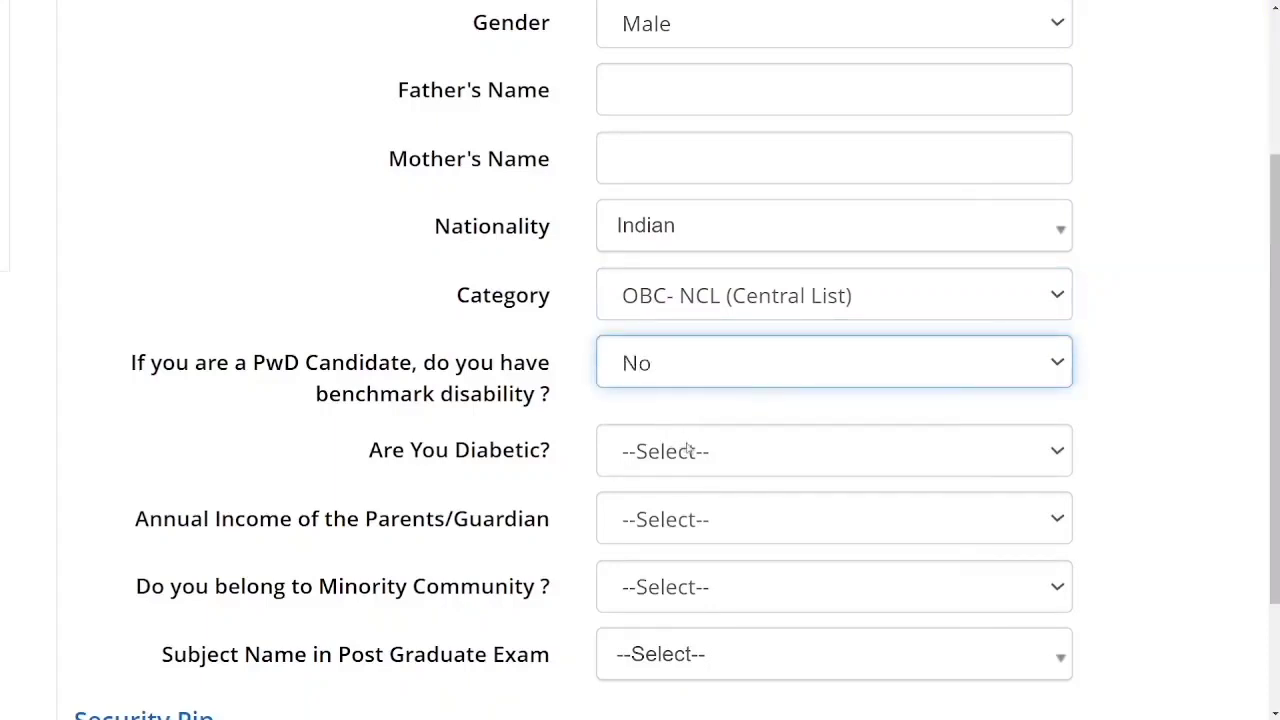
scroll(688, 451, down, 1)
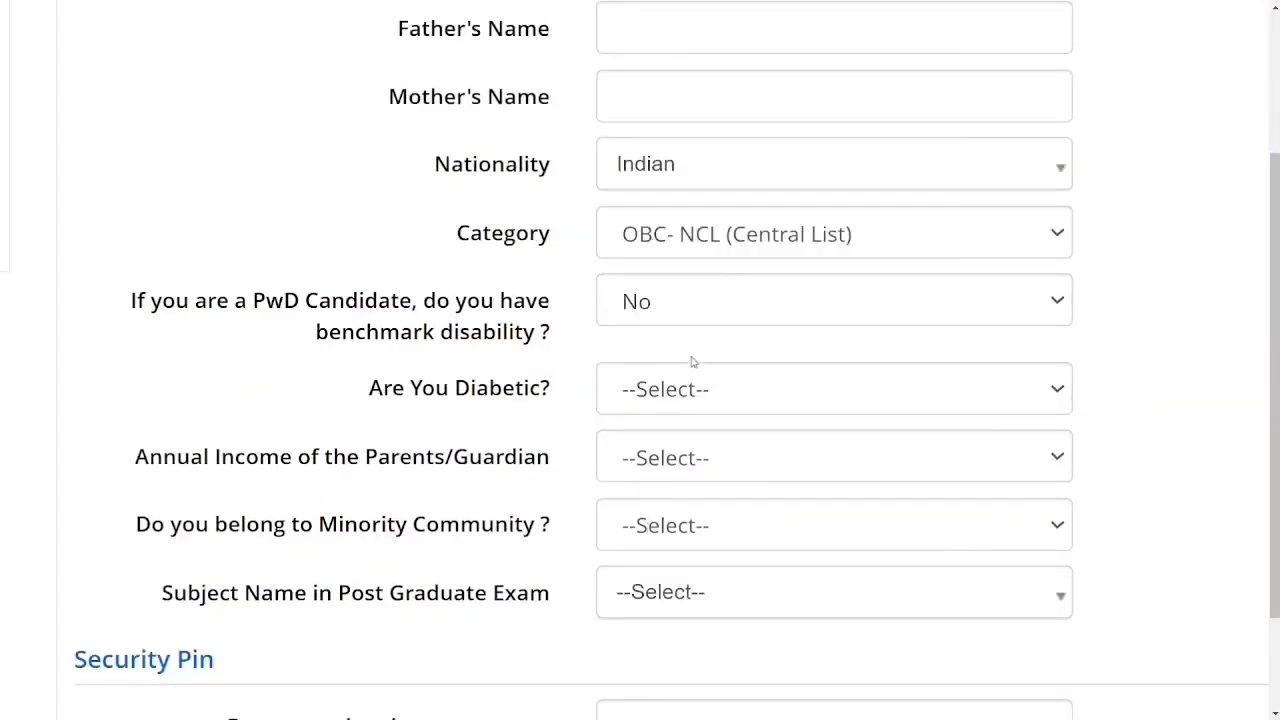
click(700, 396)
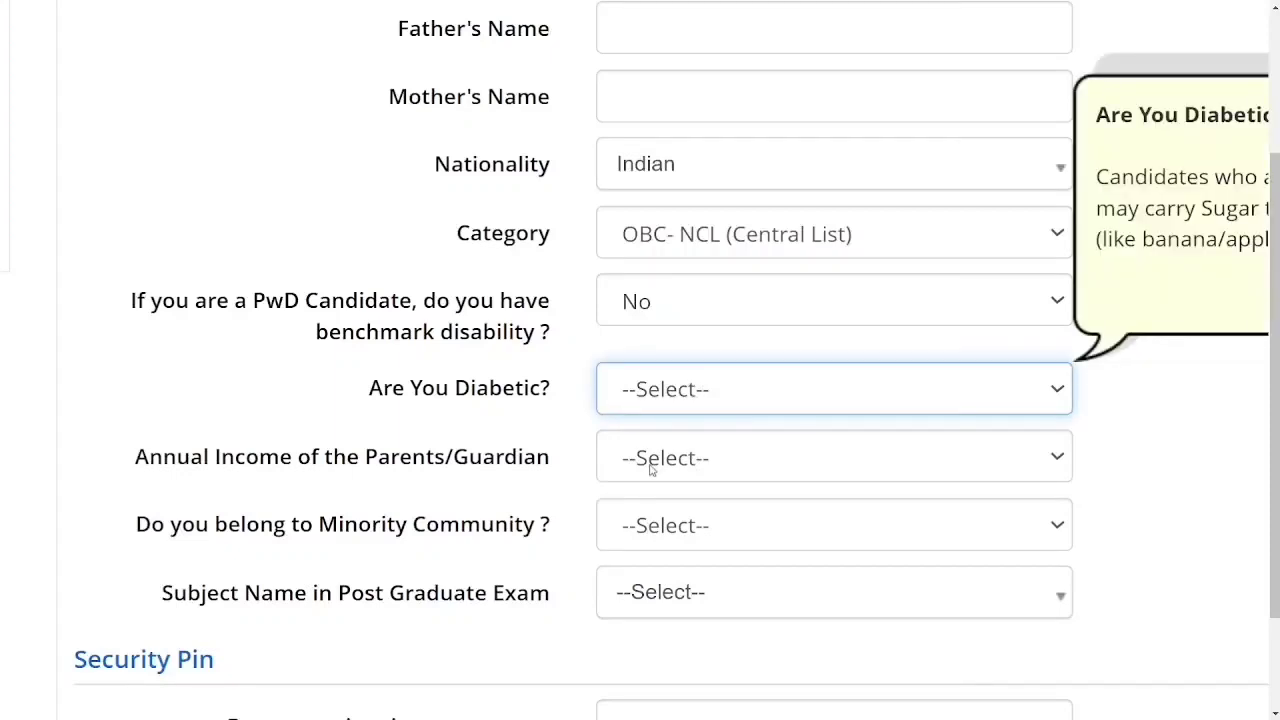
click(651, 470)
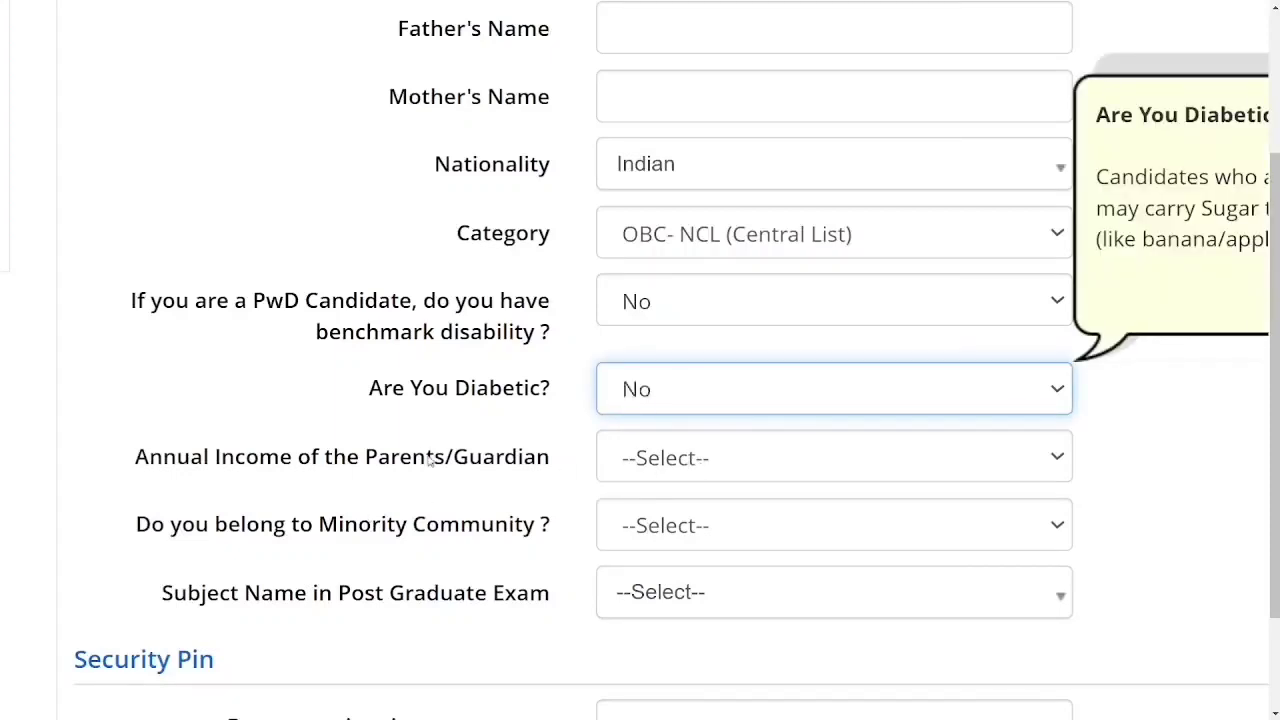
click(675, 469)
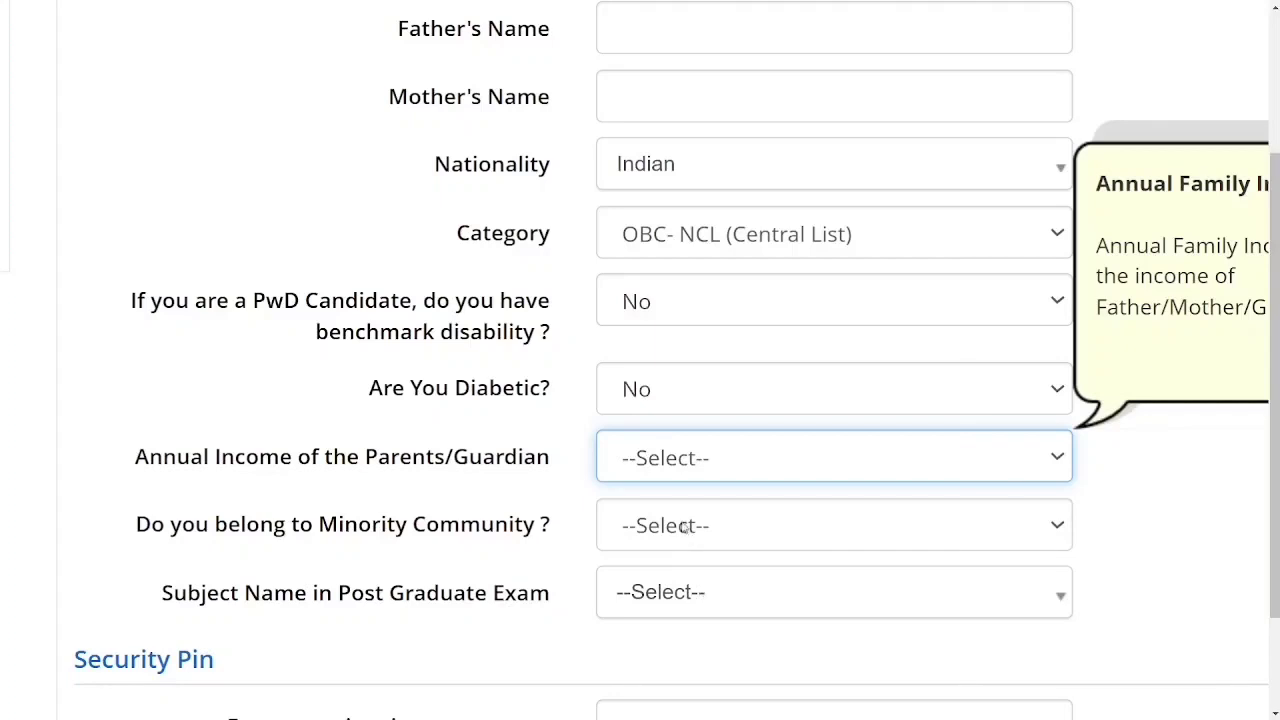
Set annual income to UPTO 100000 and the PG subject to Political Science.
key(Down)
click(711, 490)
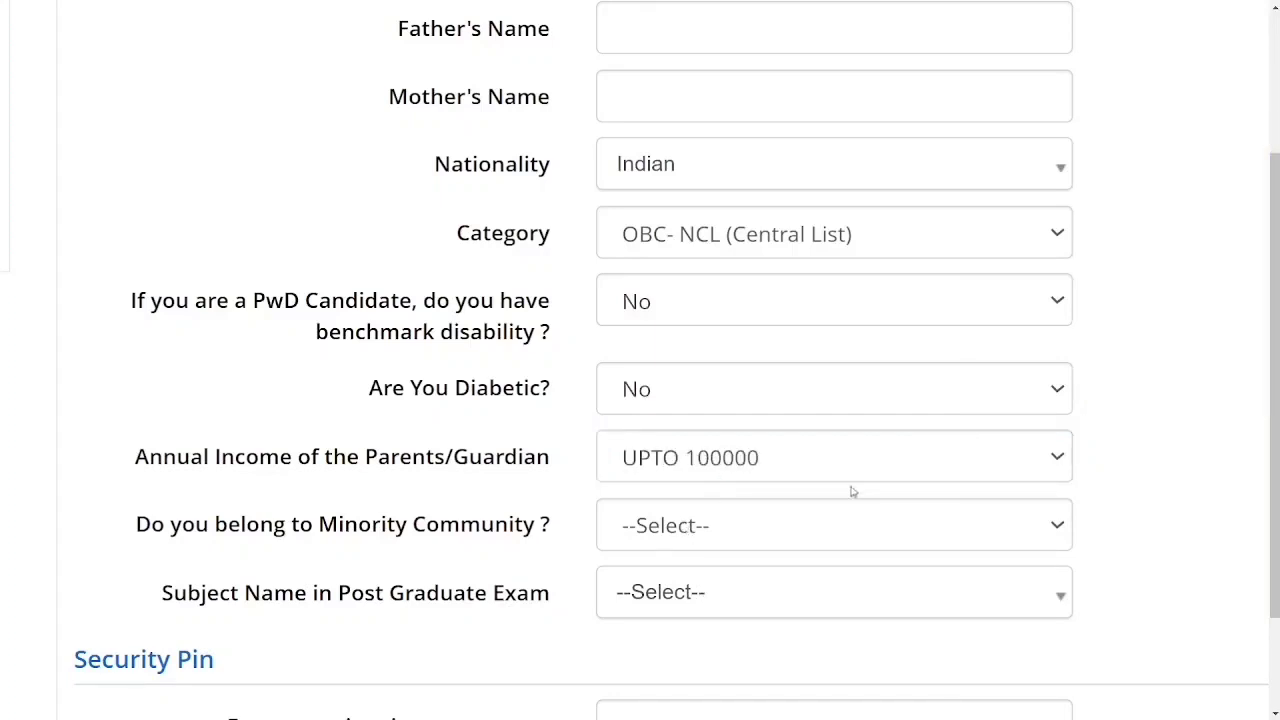
click(814, 535)
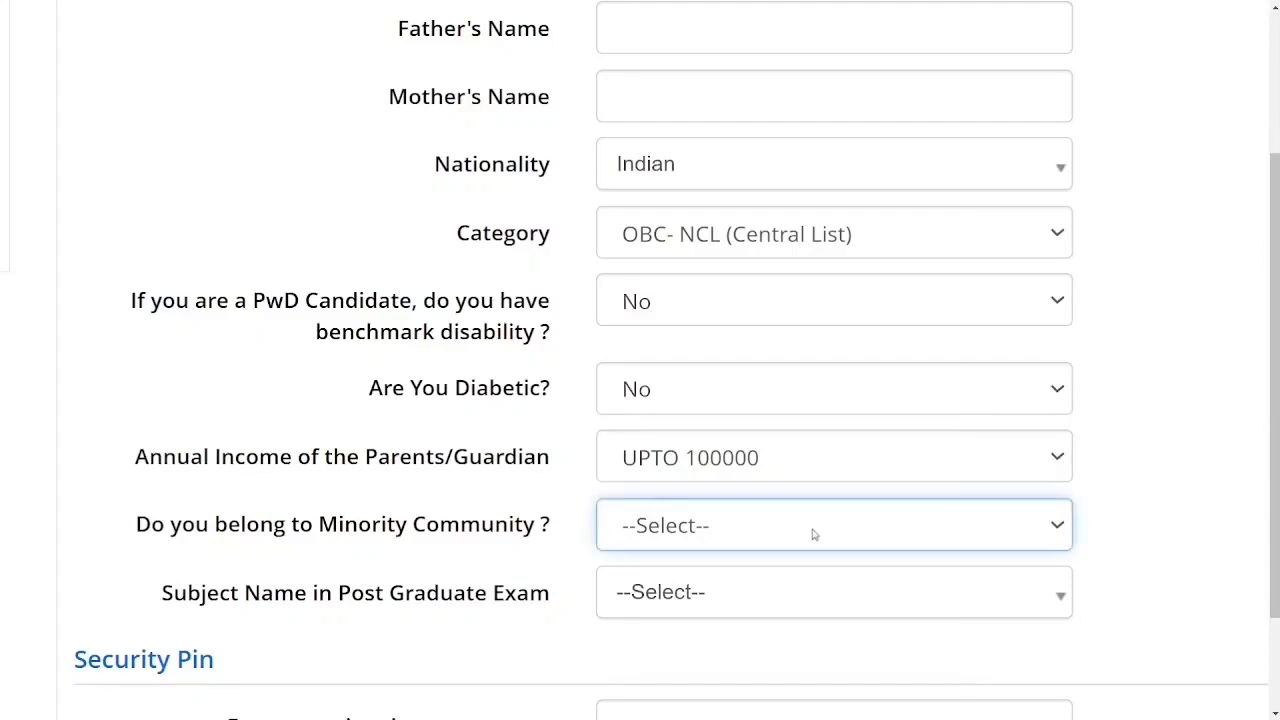
click(686, 608)
scroll(686, 608, down, 2)
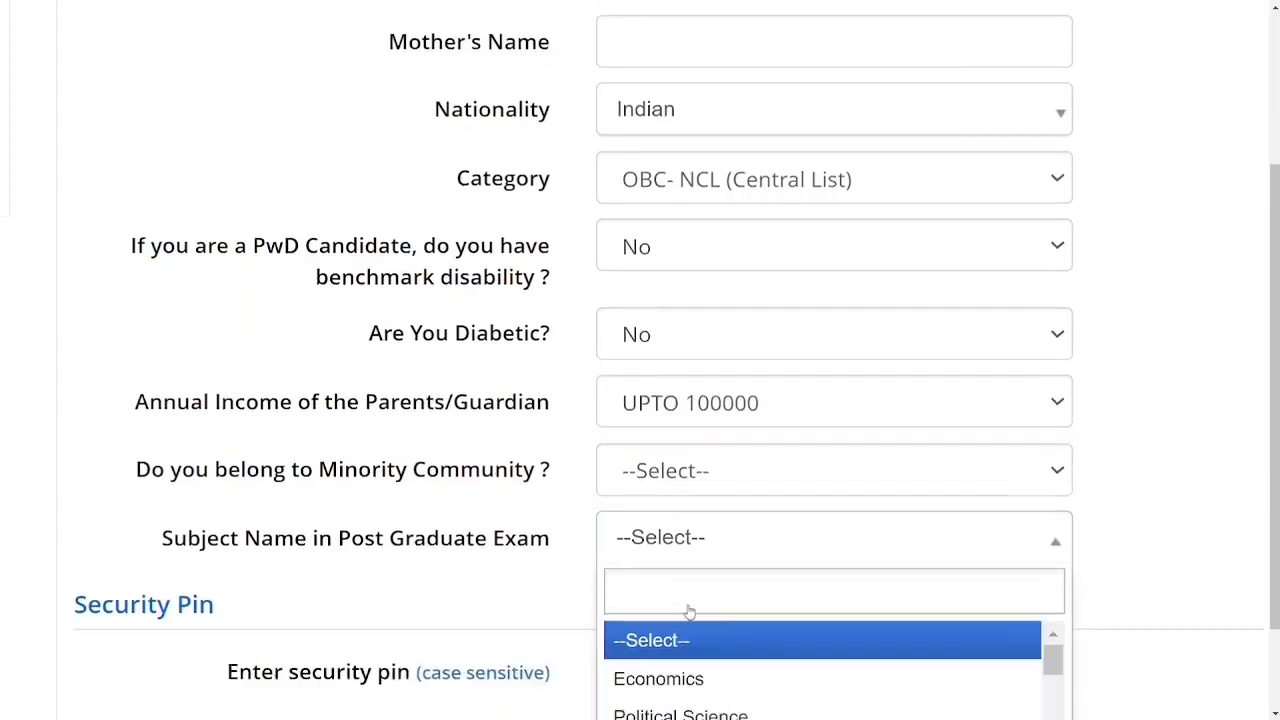
scroll(689, 610, down, 2)
scroll(689, 610, up, 2)
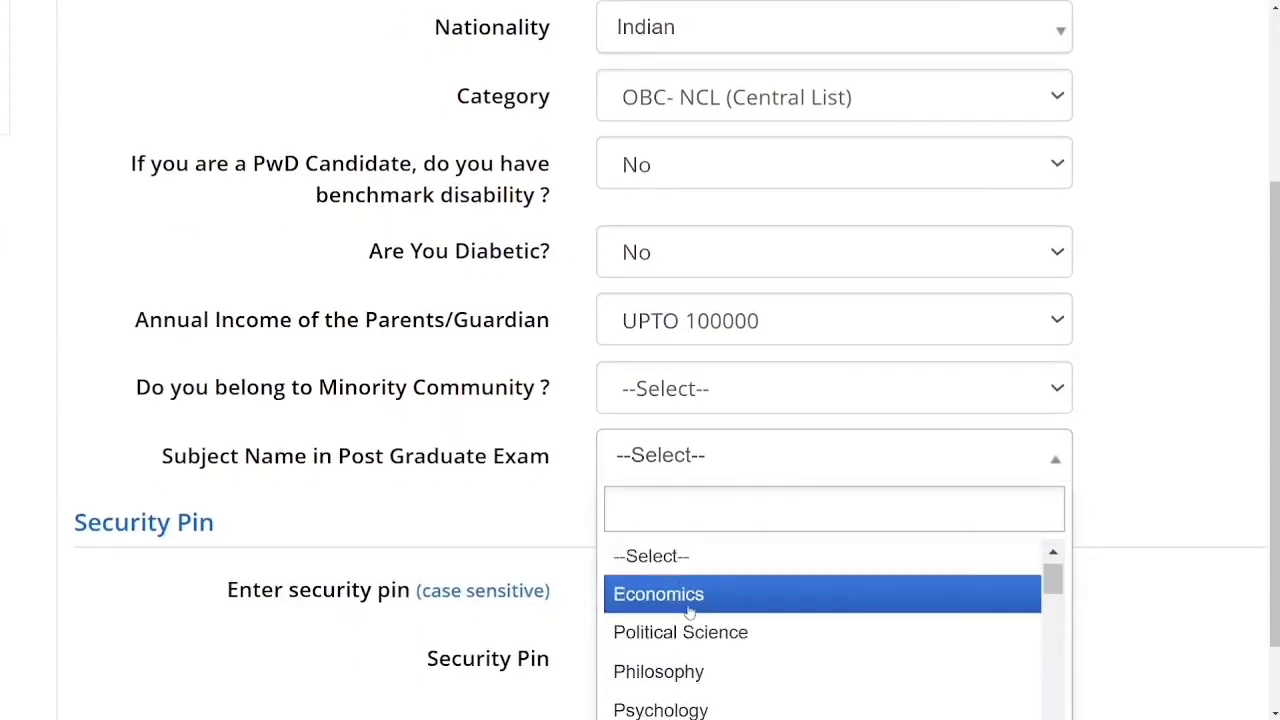
click(686, 636)
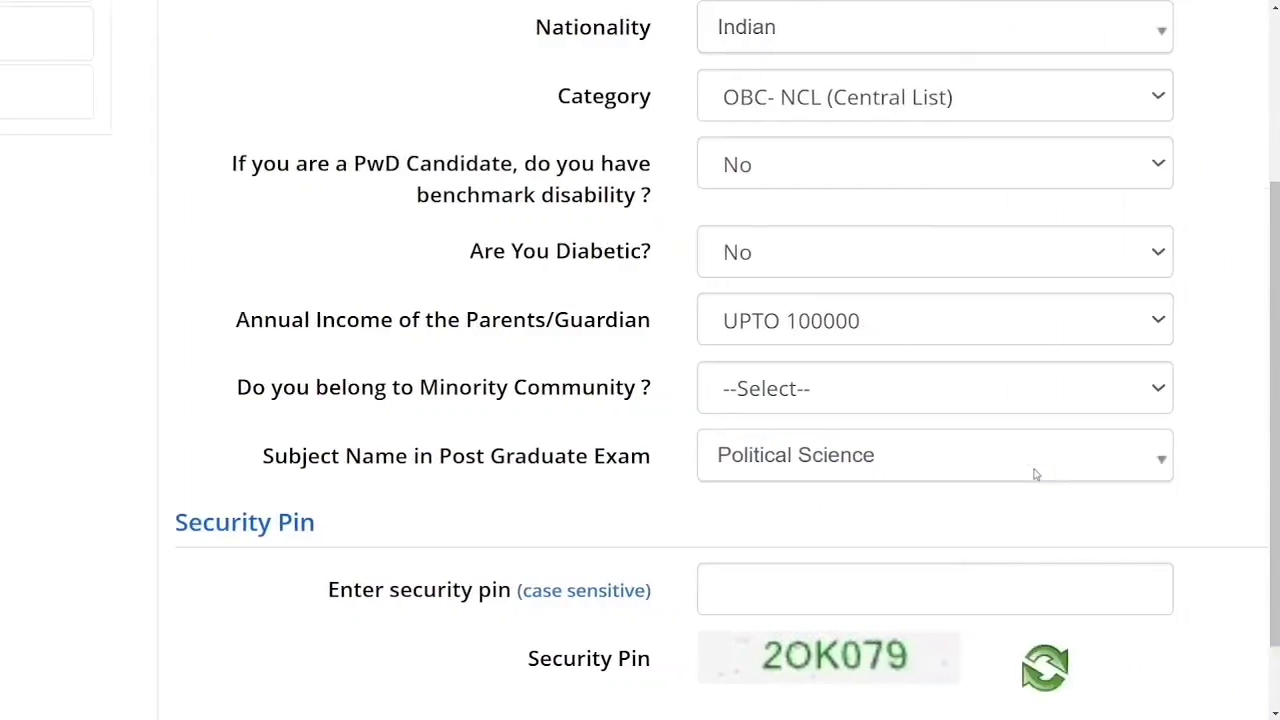
Enter the security pin on the Personal Details form.
click(737, 579)
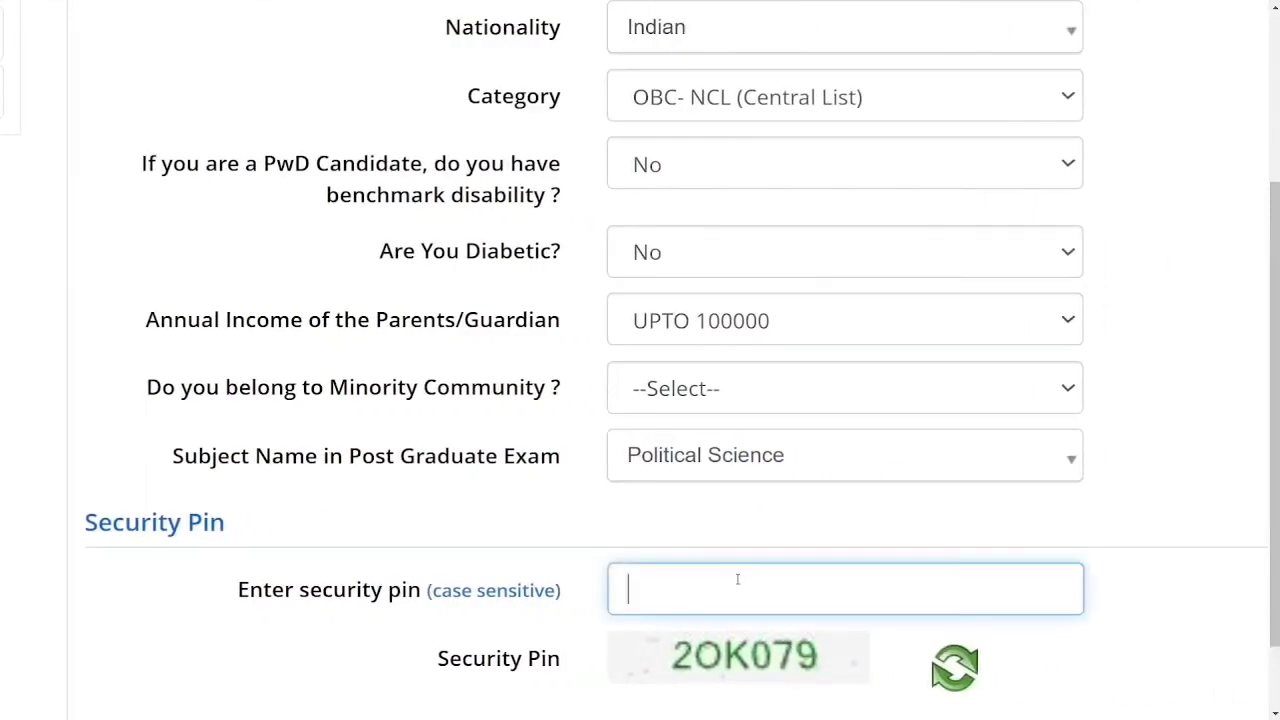
text(20K079)
scroll(737, 579, down, 1)
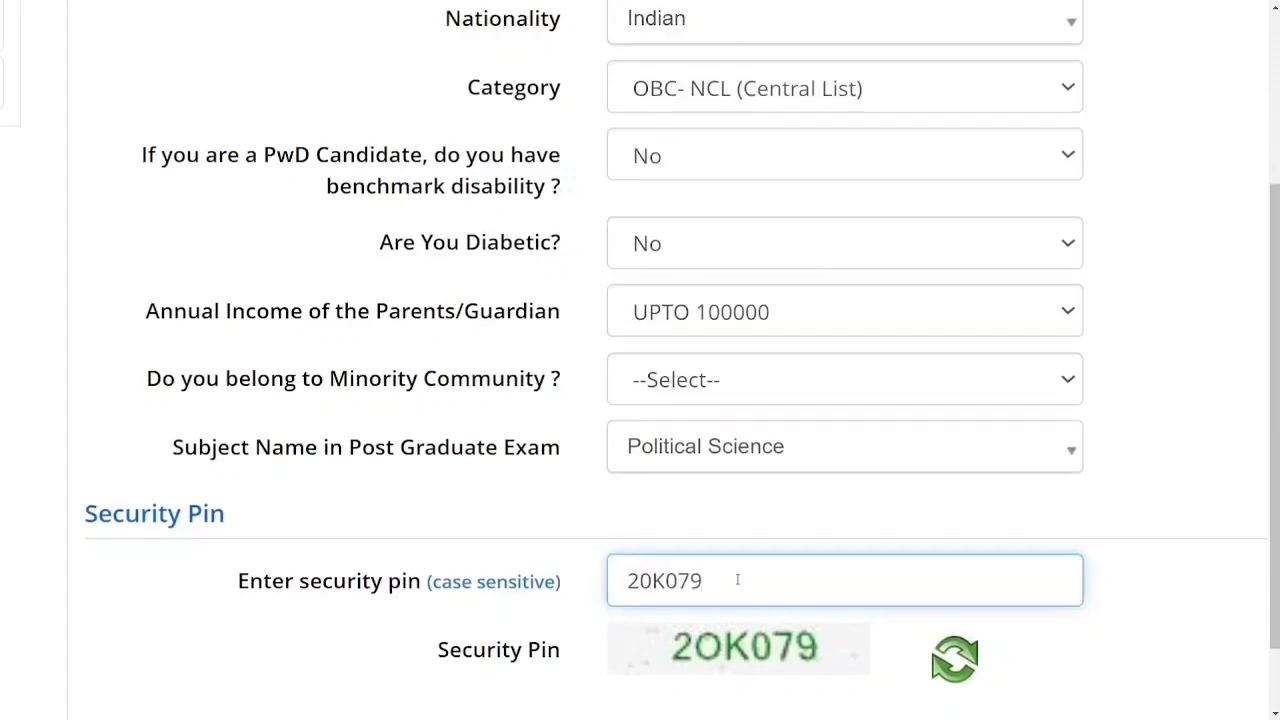
scroll(737, 579, down, 2)
scroll(840, 534, up, 1)
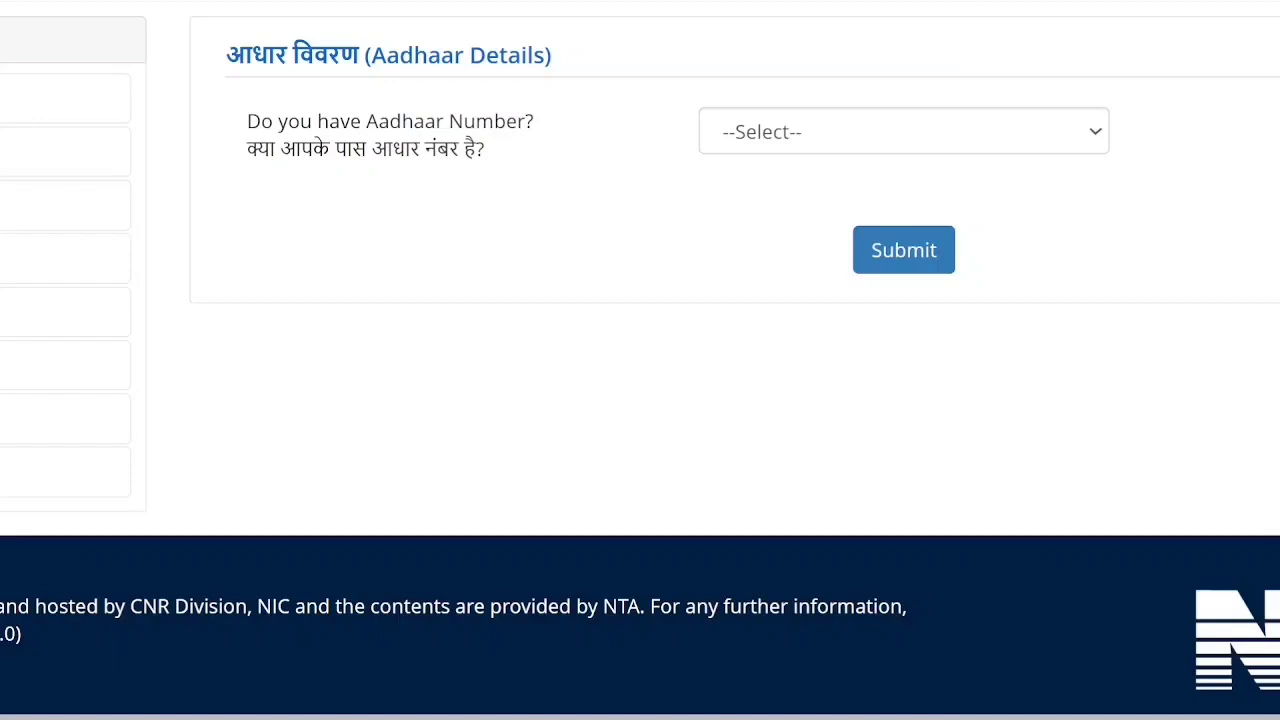
Change the Aadhaar availability answer from Yes to No and submit the Aadhaar details.
click(737, 134)
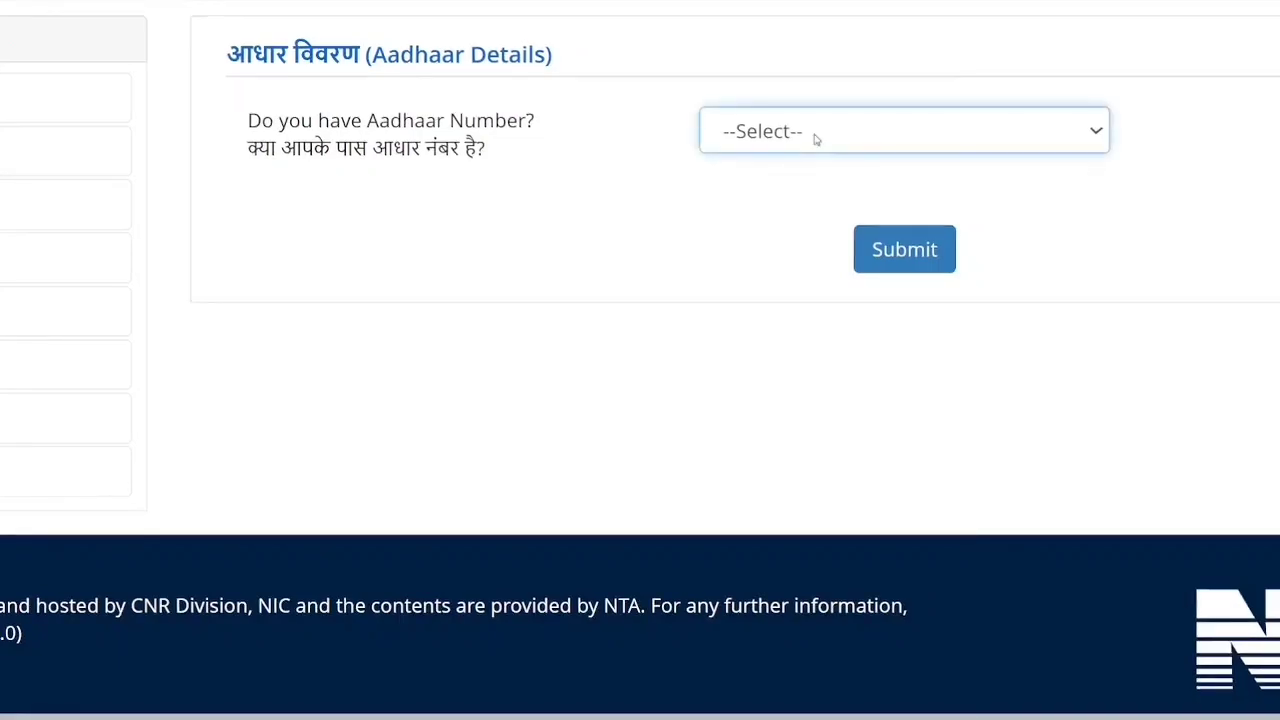
click(760, 183)
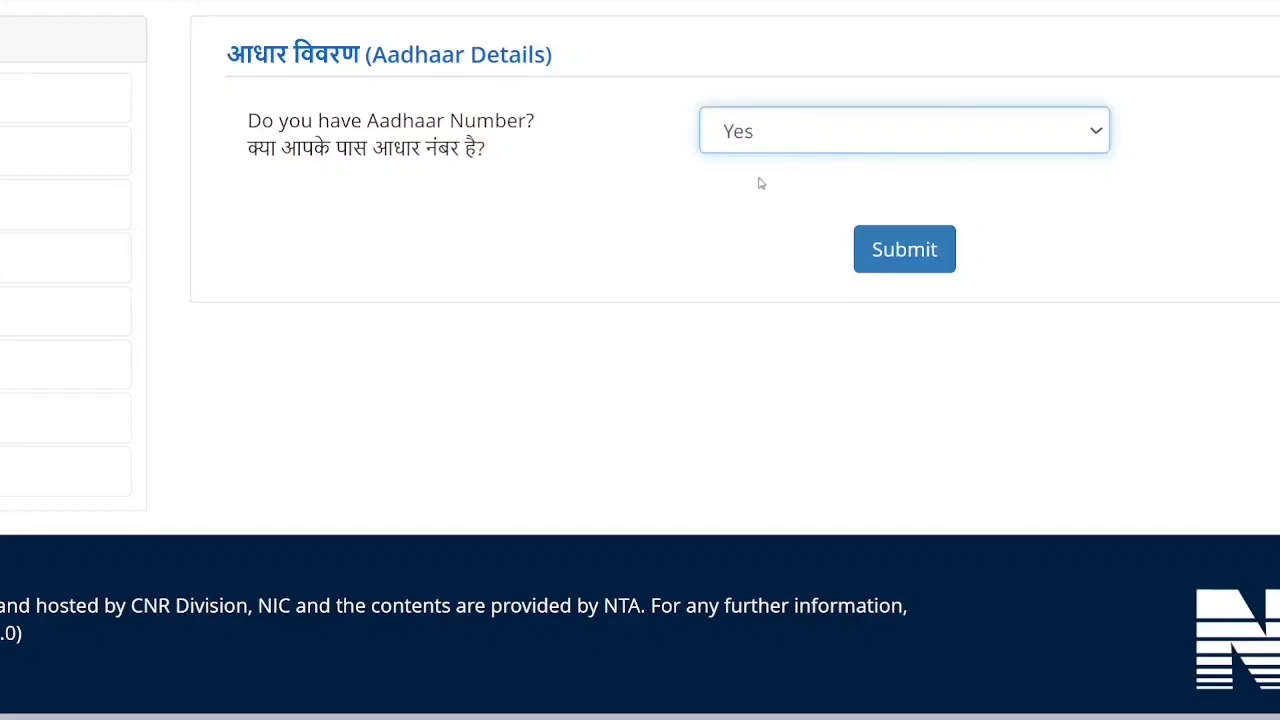
click(895, 254)
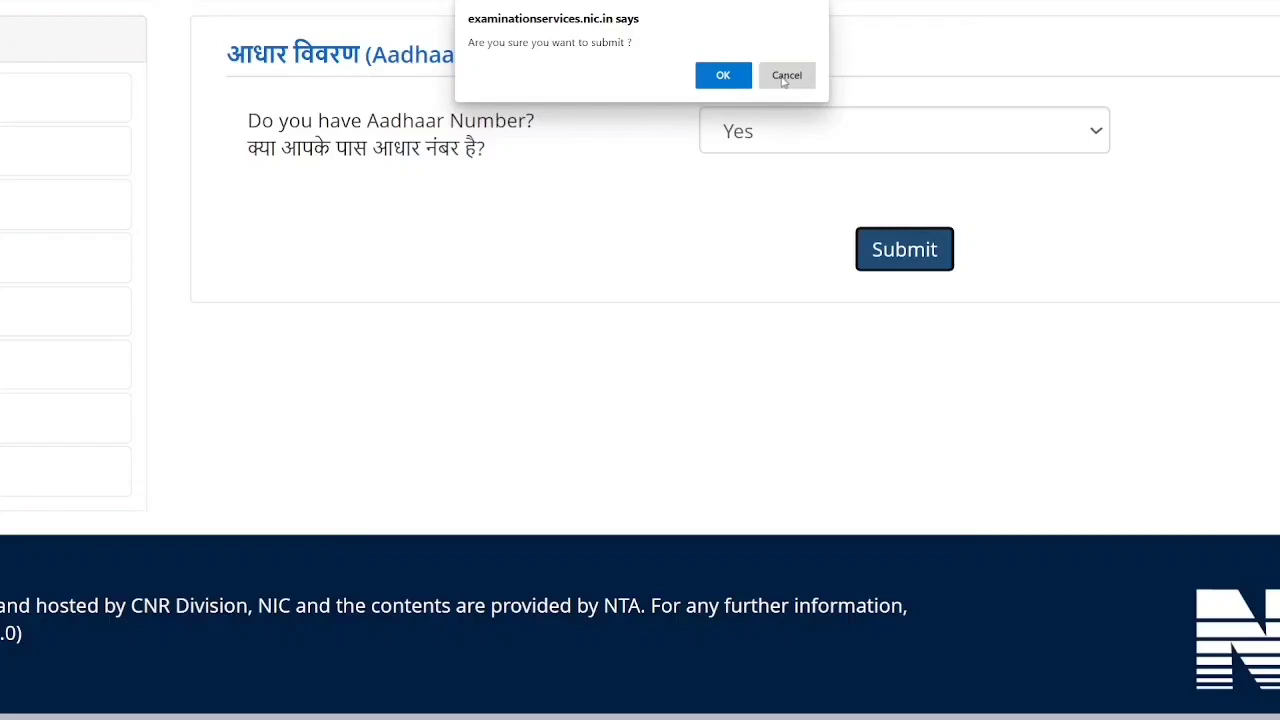
click(786, 77)
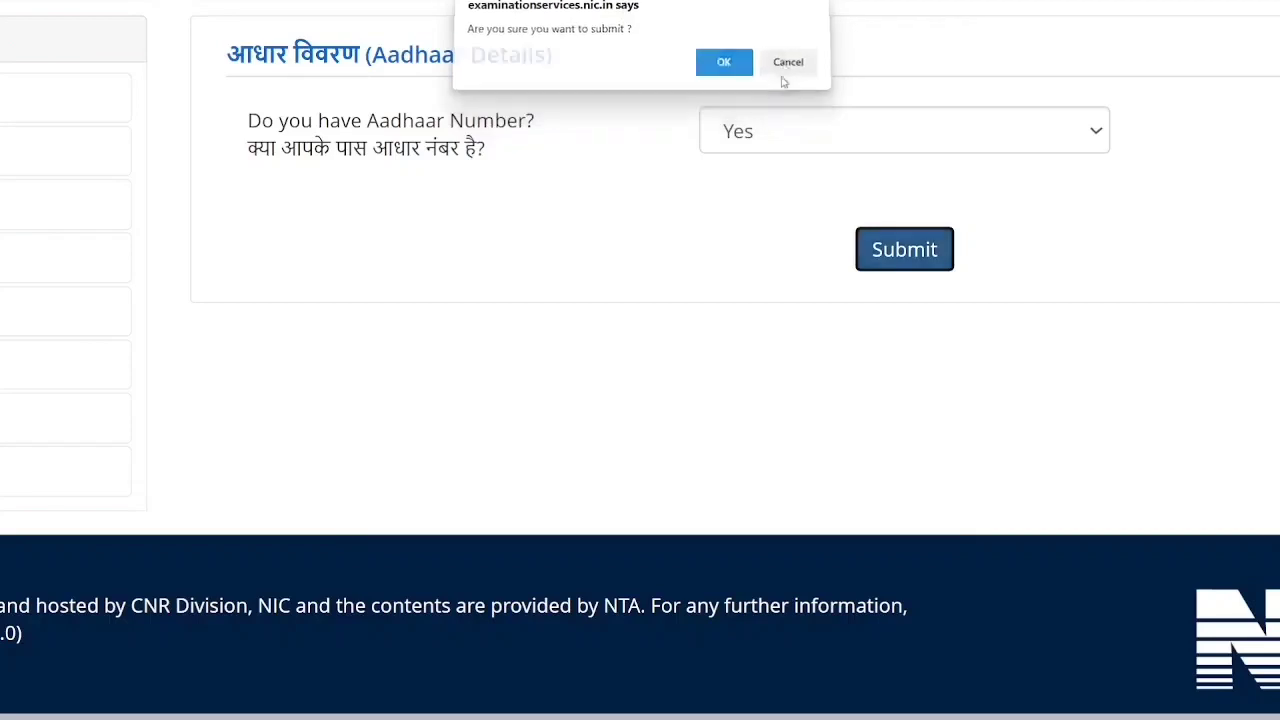
click(817, 131)
click(731, 206)
click(843, 211)
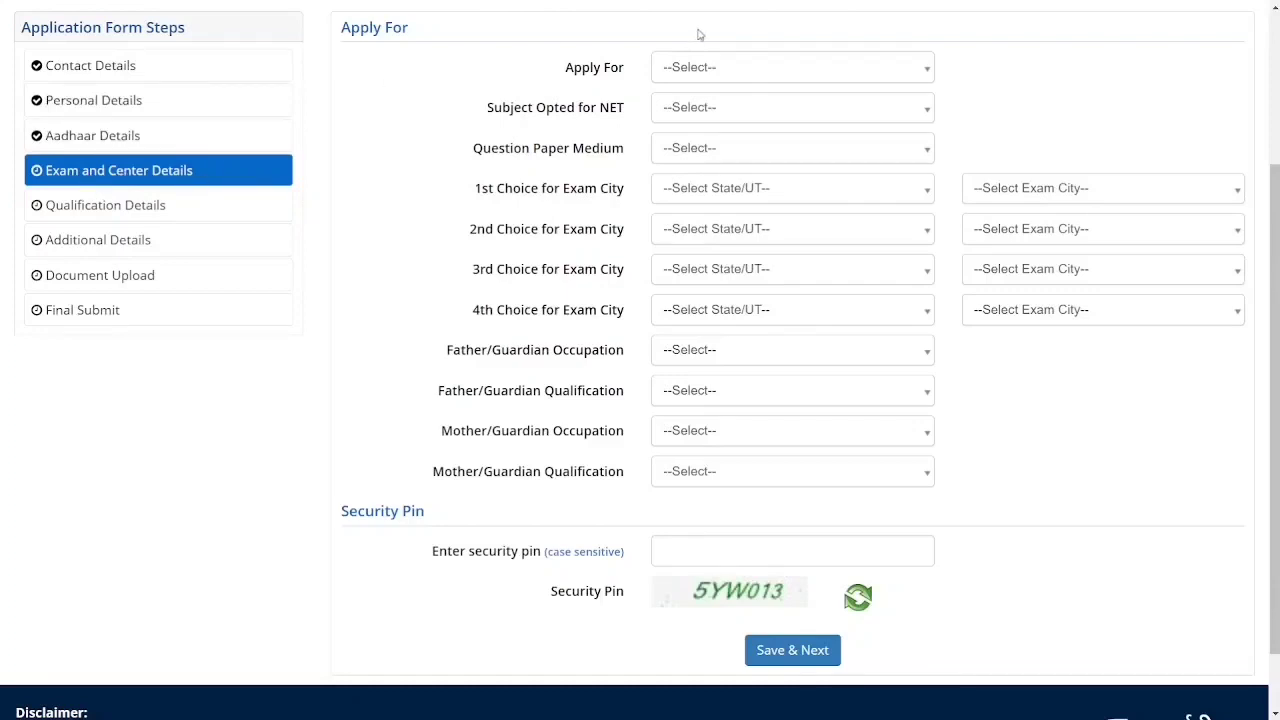
Apply for JRF & ASSISTANT PROFESSOR in Political Science with Hindi as the paper medium.
click(716, 70)
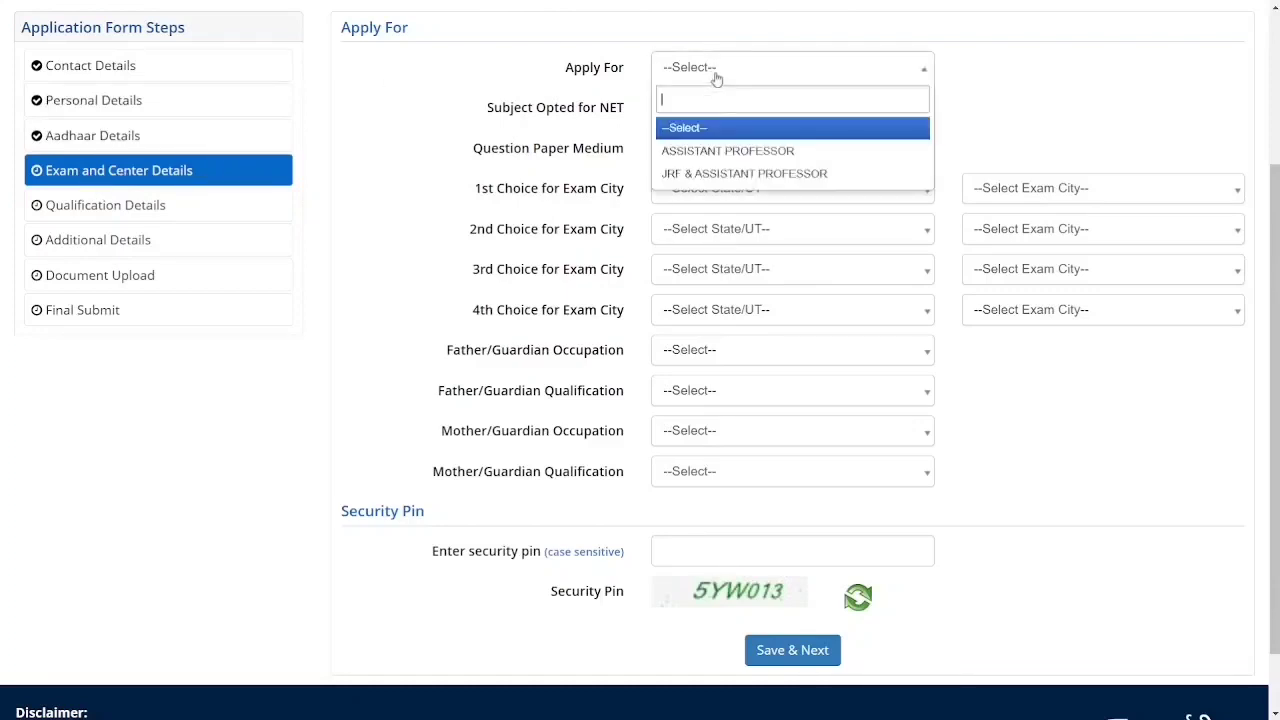
click(745, 174)
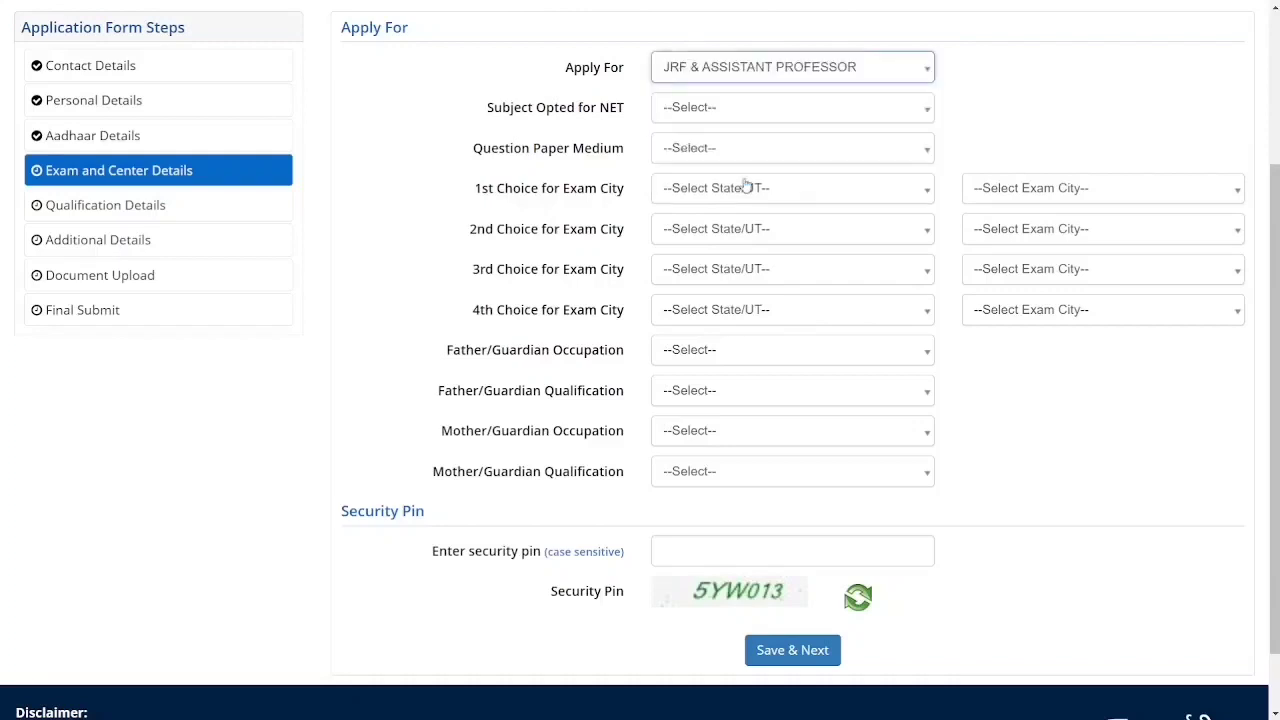
click(746, 108)
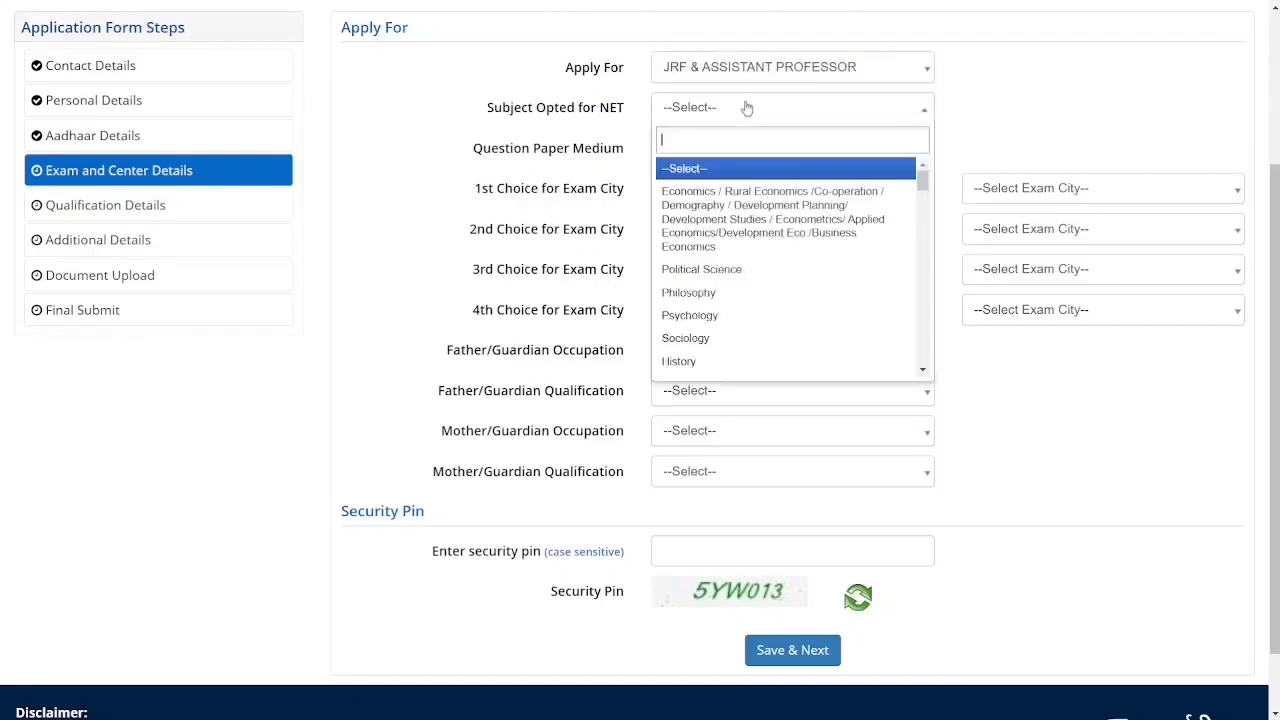
click(768, 272)
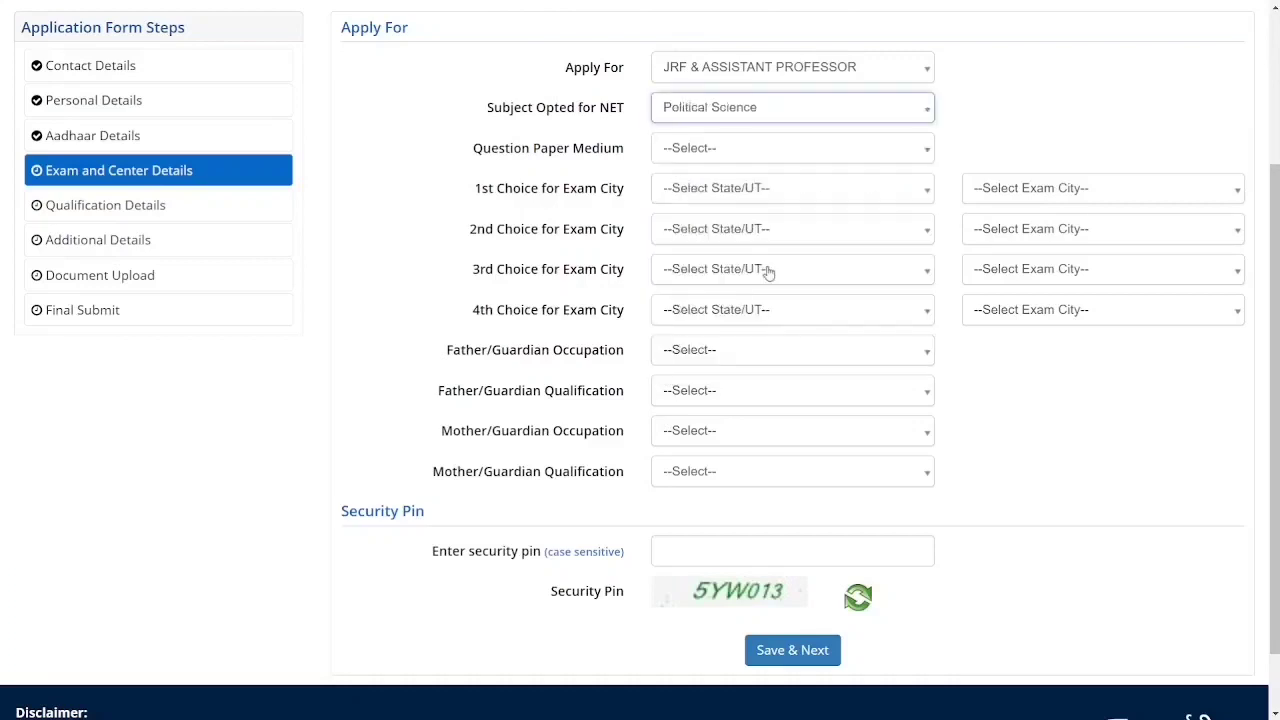
click(735, 149)
click(704, 256)
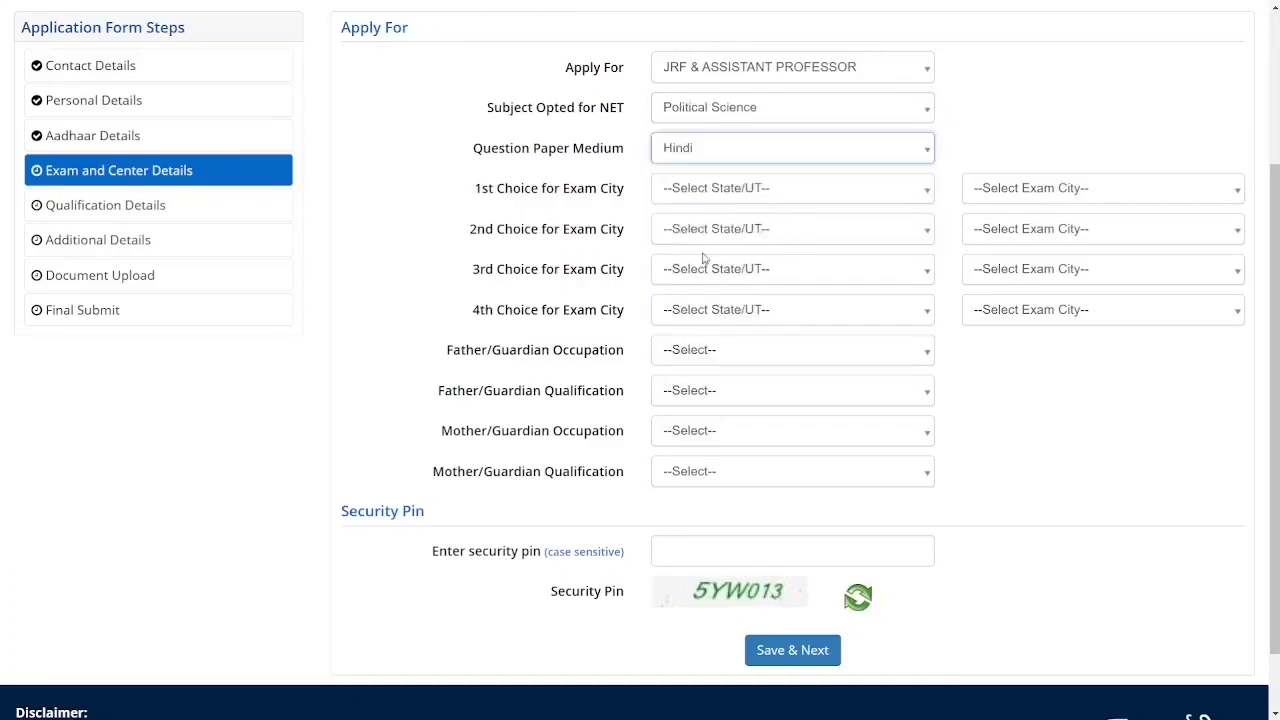
Set the first two exam city choices to RAJASTHAN: JAIPUR, then ALWAR.
click(732, 199)
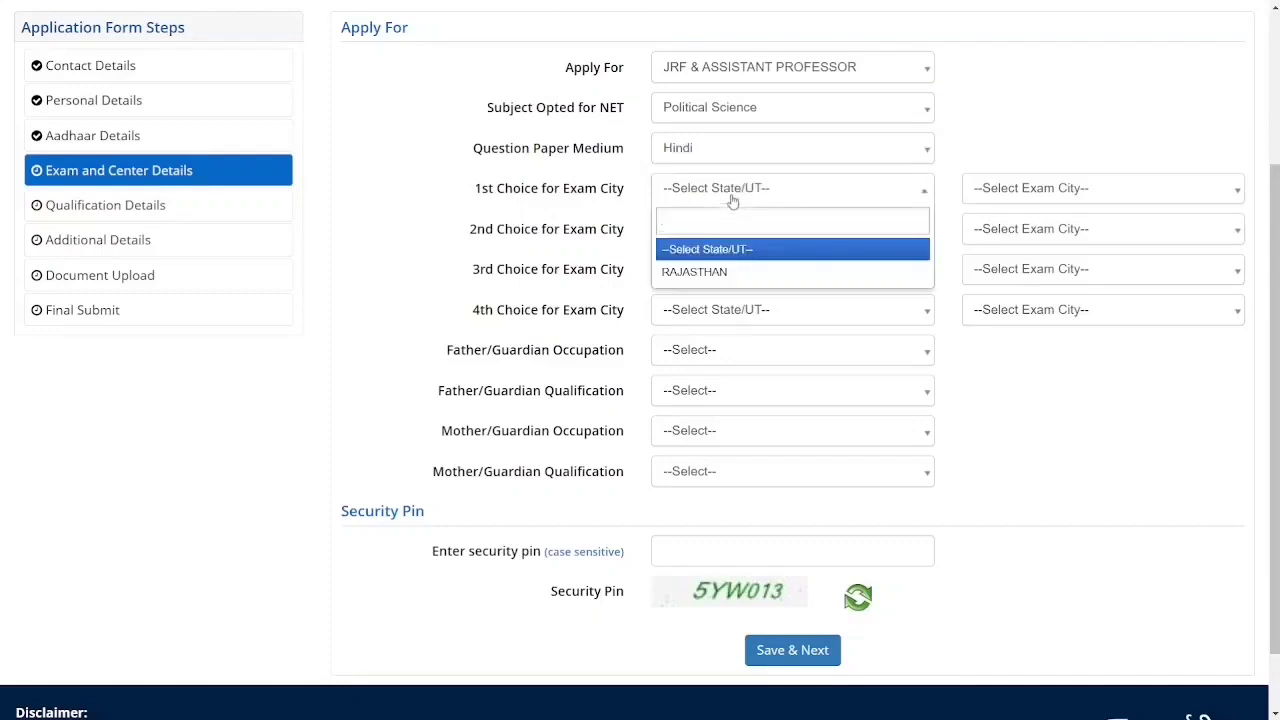
click(736, 274)
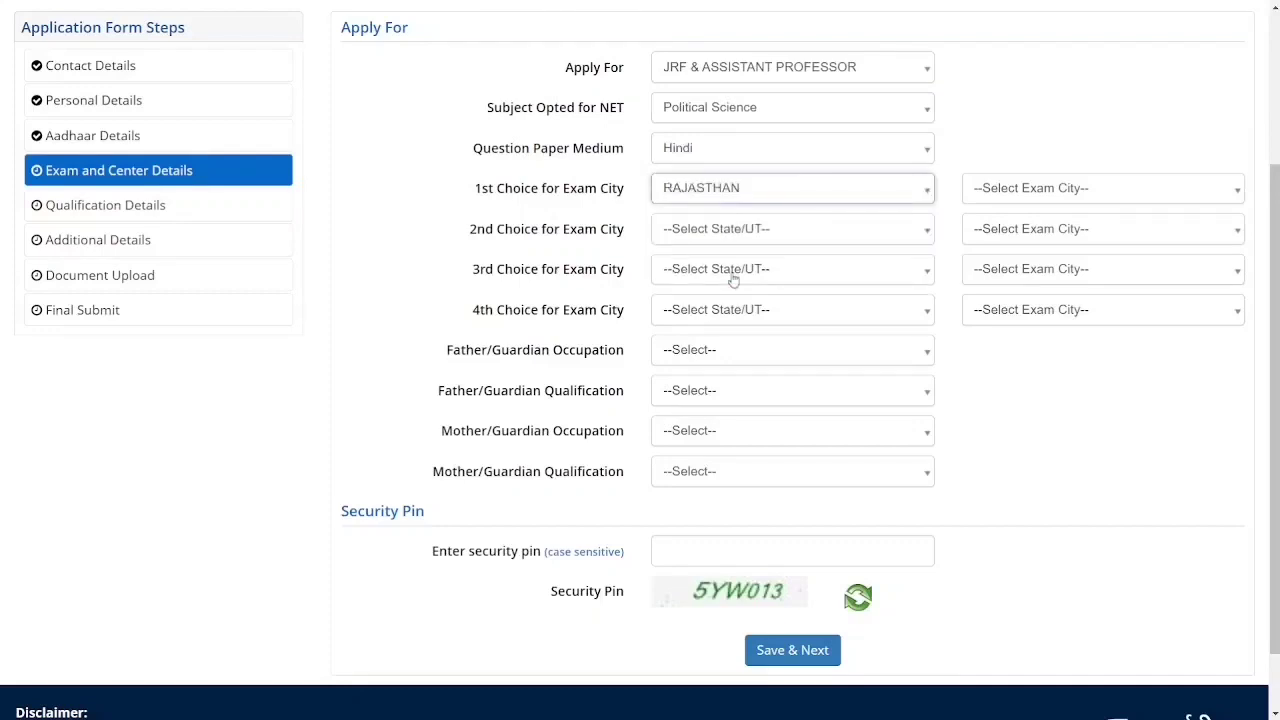
click(728, 229)
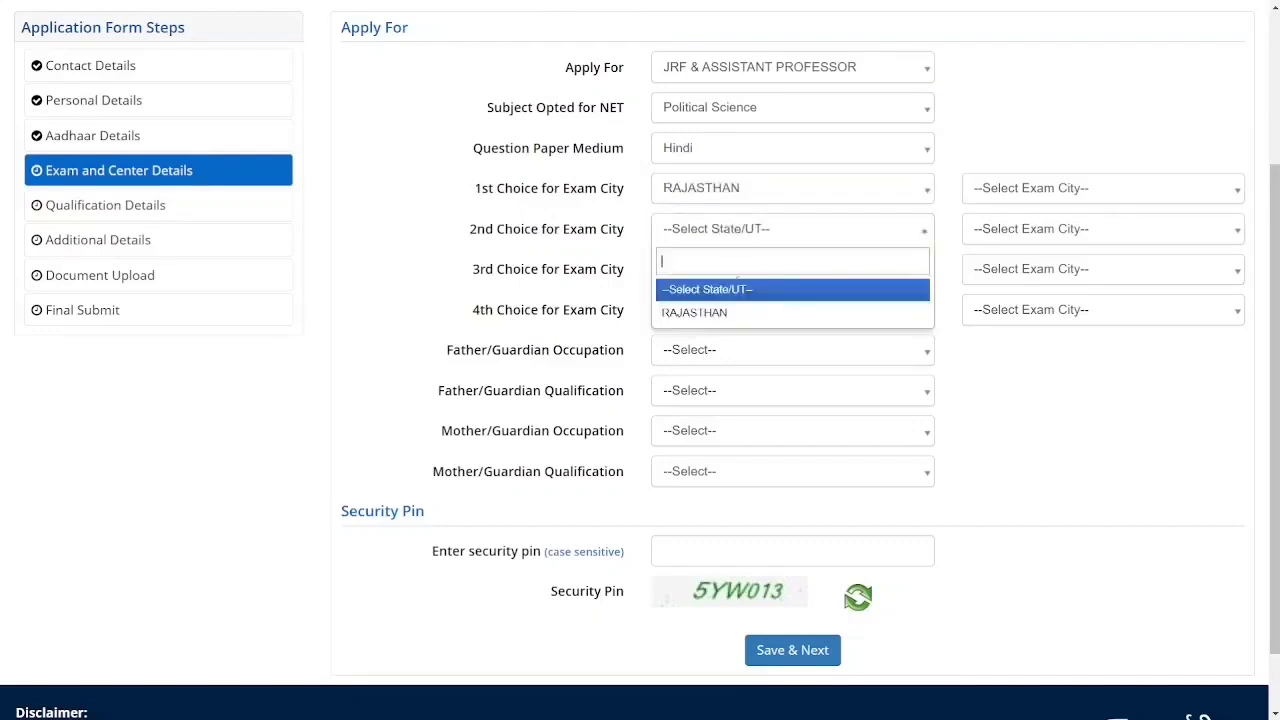
click(716, 312)
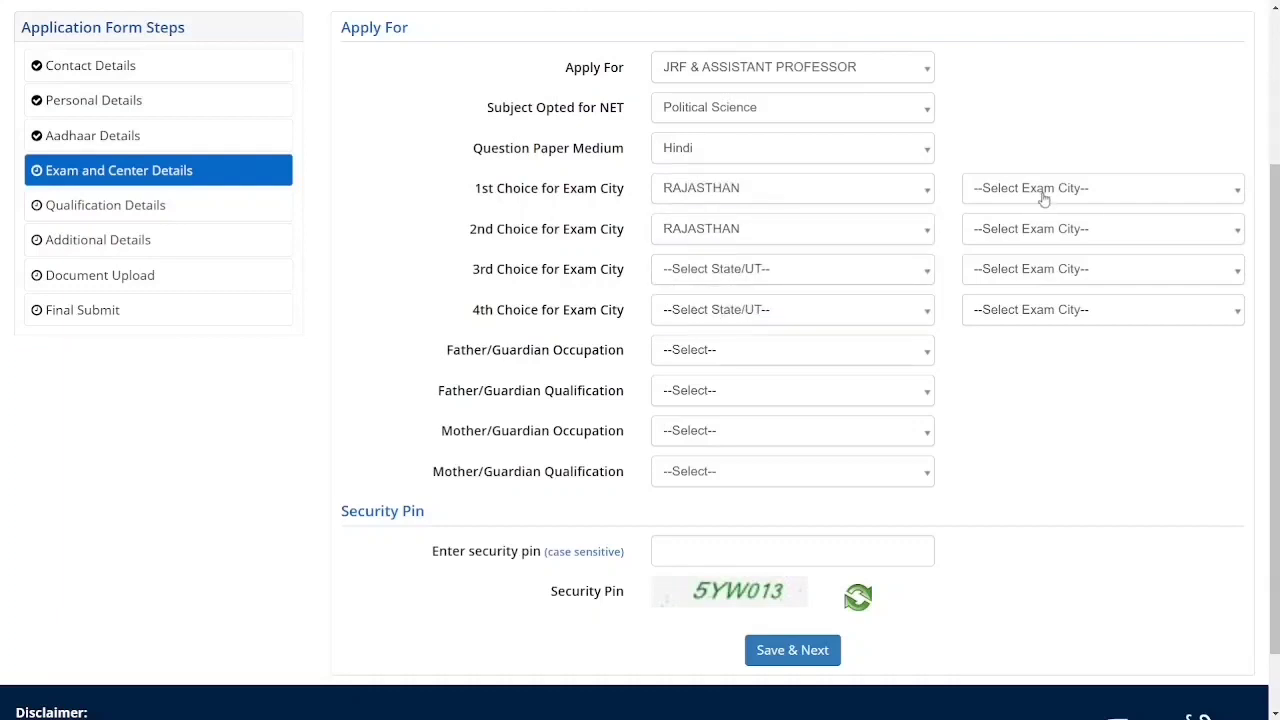
click(1043, 198)
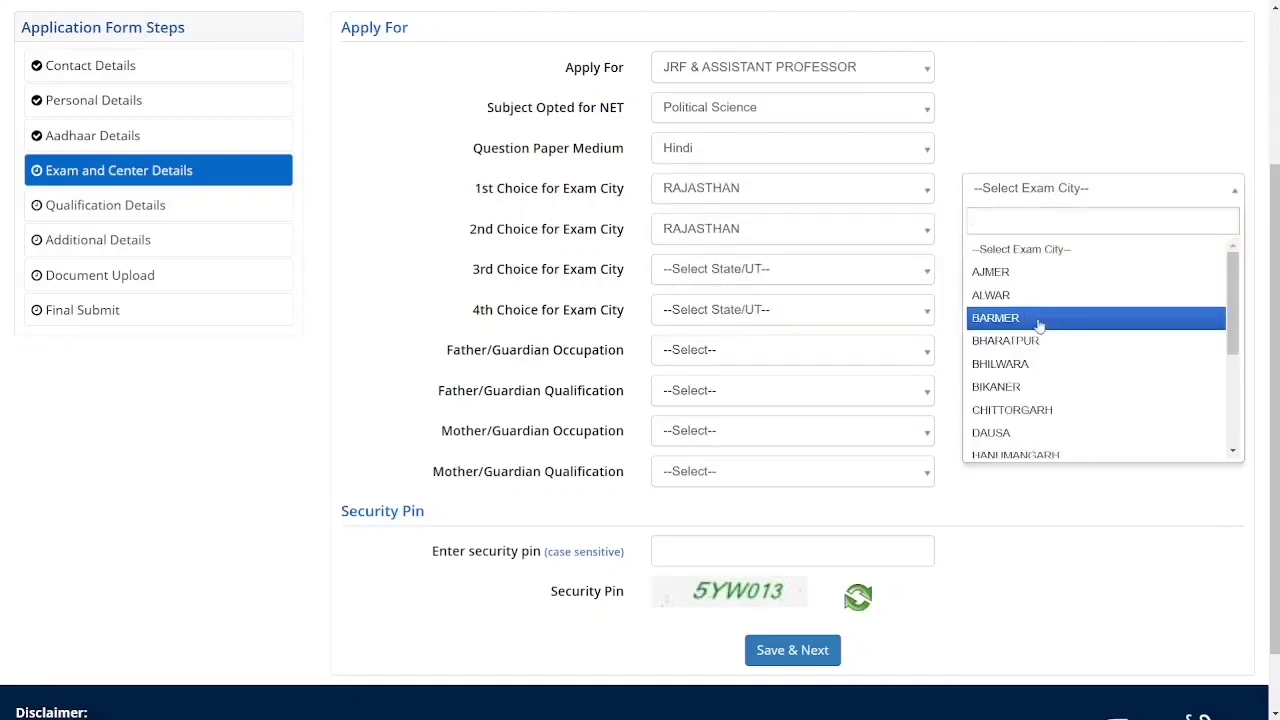
scroll(1040, 320, down, 3)
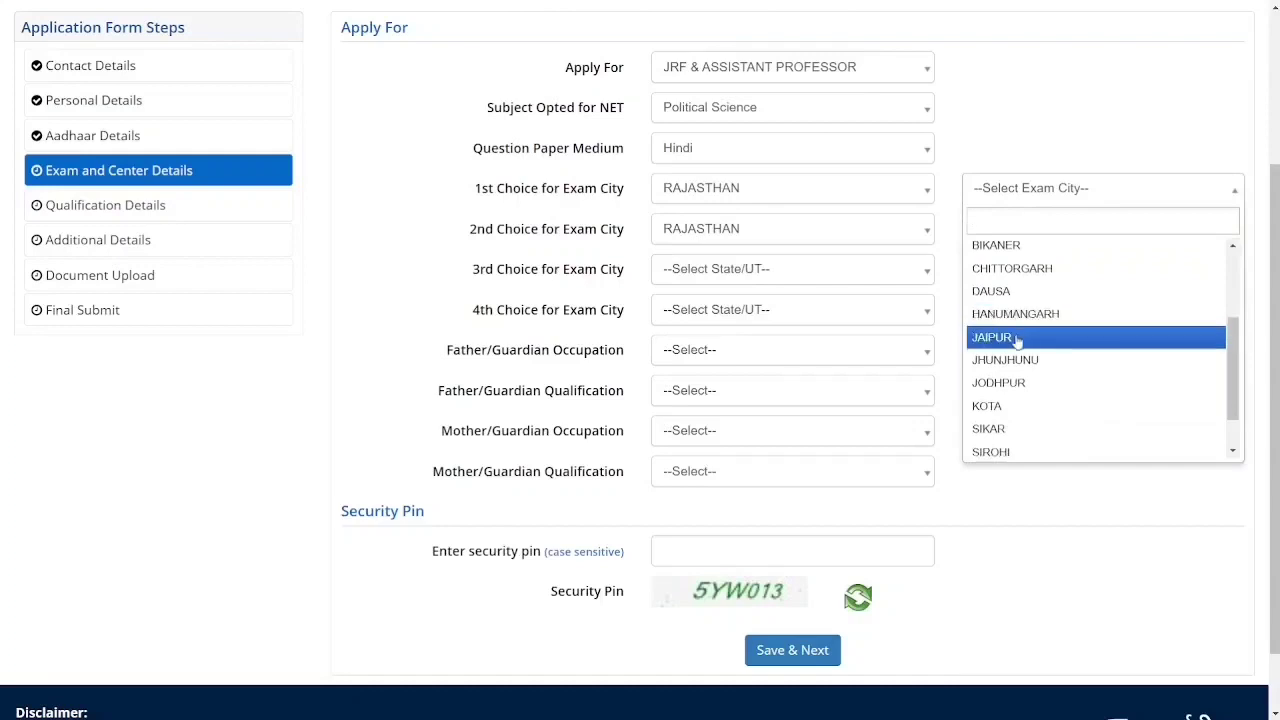
click(1016, 336)
click(1028, 230)
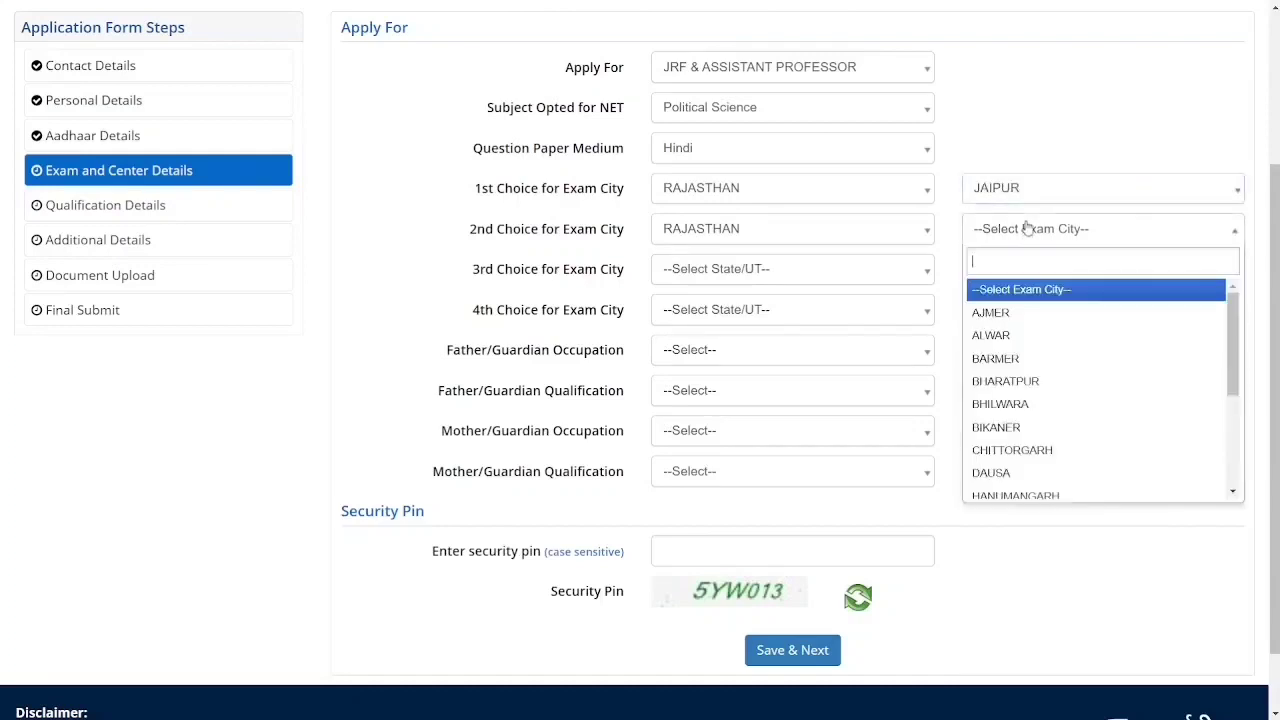
click(1001, 335)
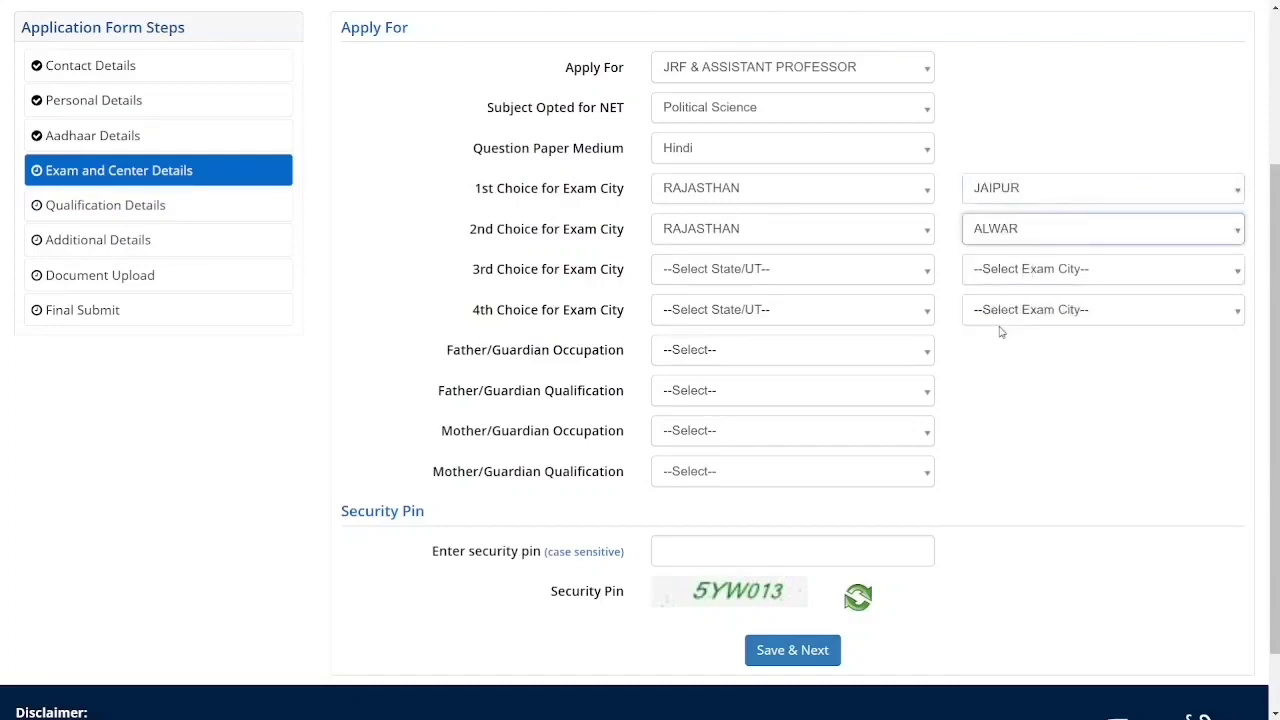
Set the third and fourth exam city choices to RAJASTHAN: AJMER, then SIKAR.
click(747, 271)
click(714, 352)
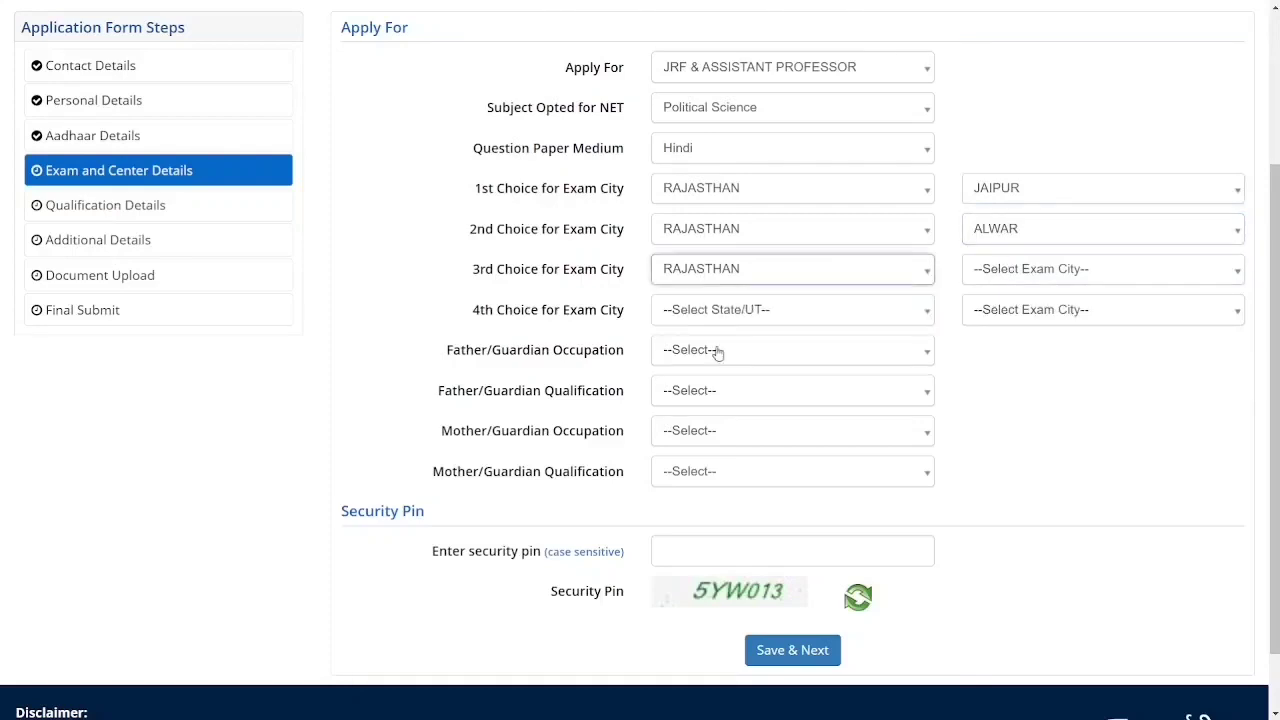
click(1023, 272)
click(1034, 329)
click(1026, 272)
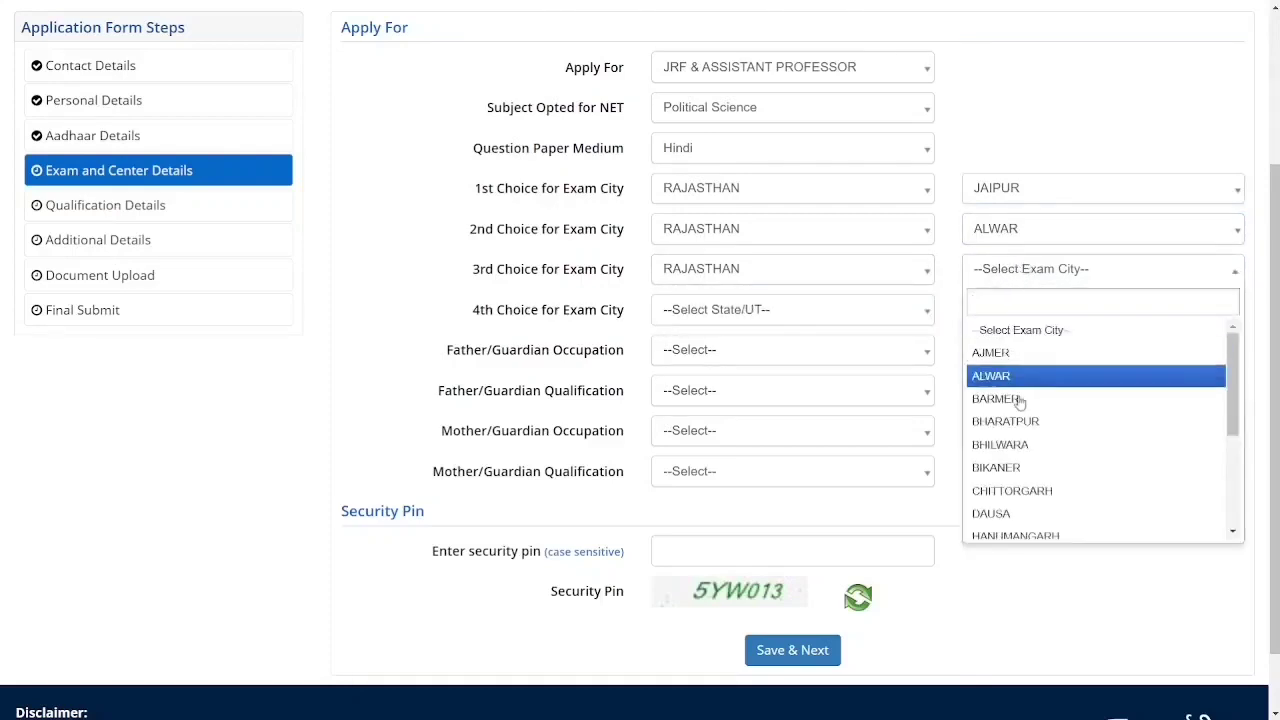
click(1003, 354)
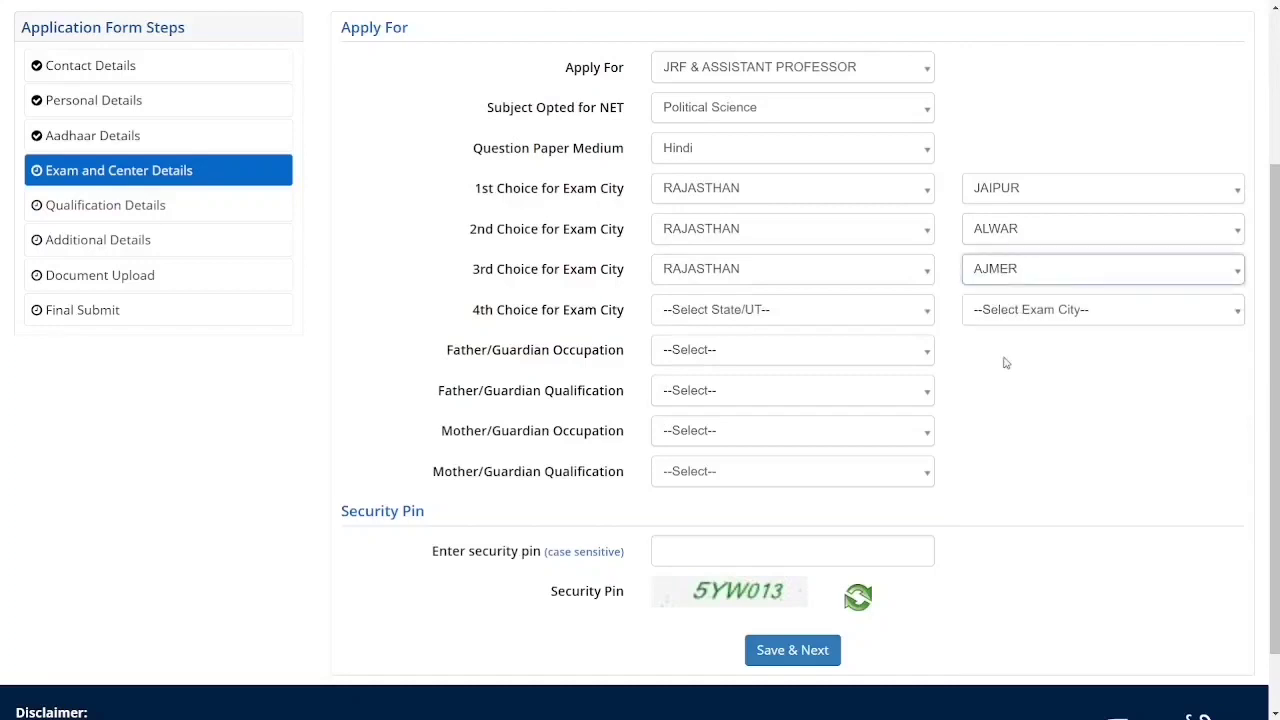
click(748, 320)
click(727, 392)
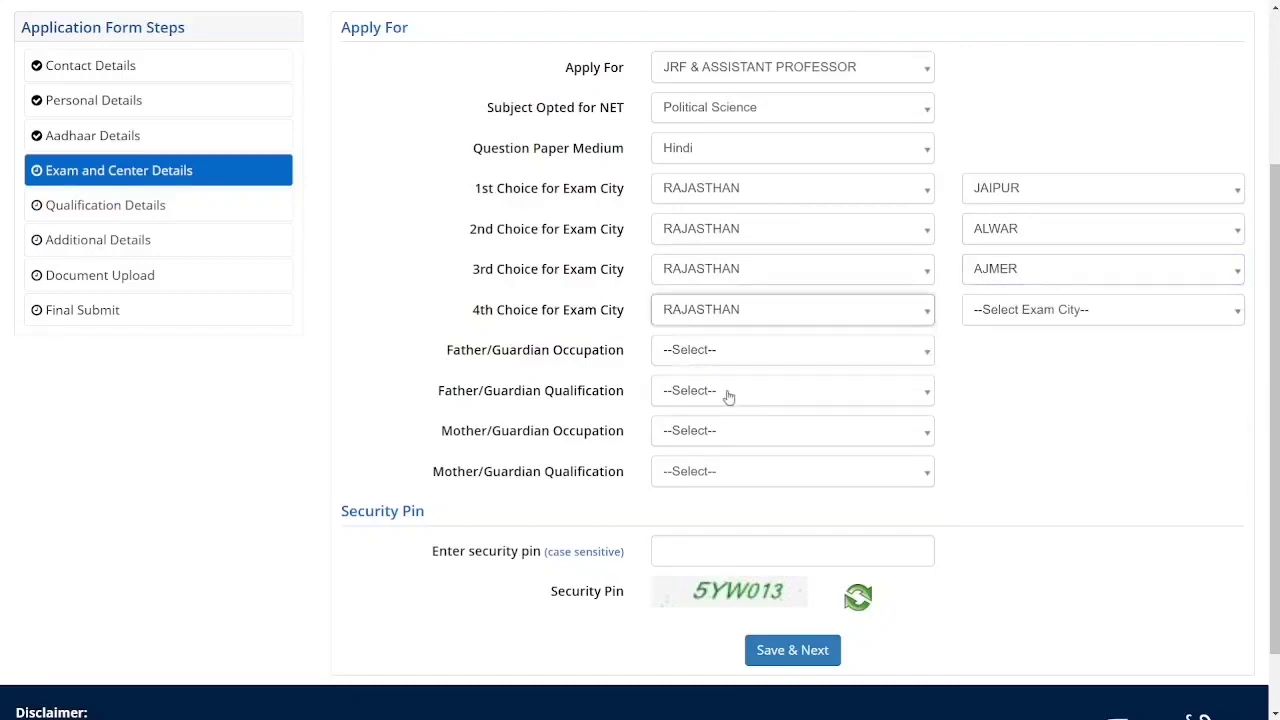
click(1085, 312)
click(1034, 315)
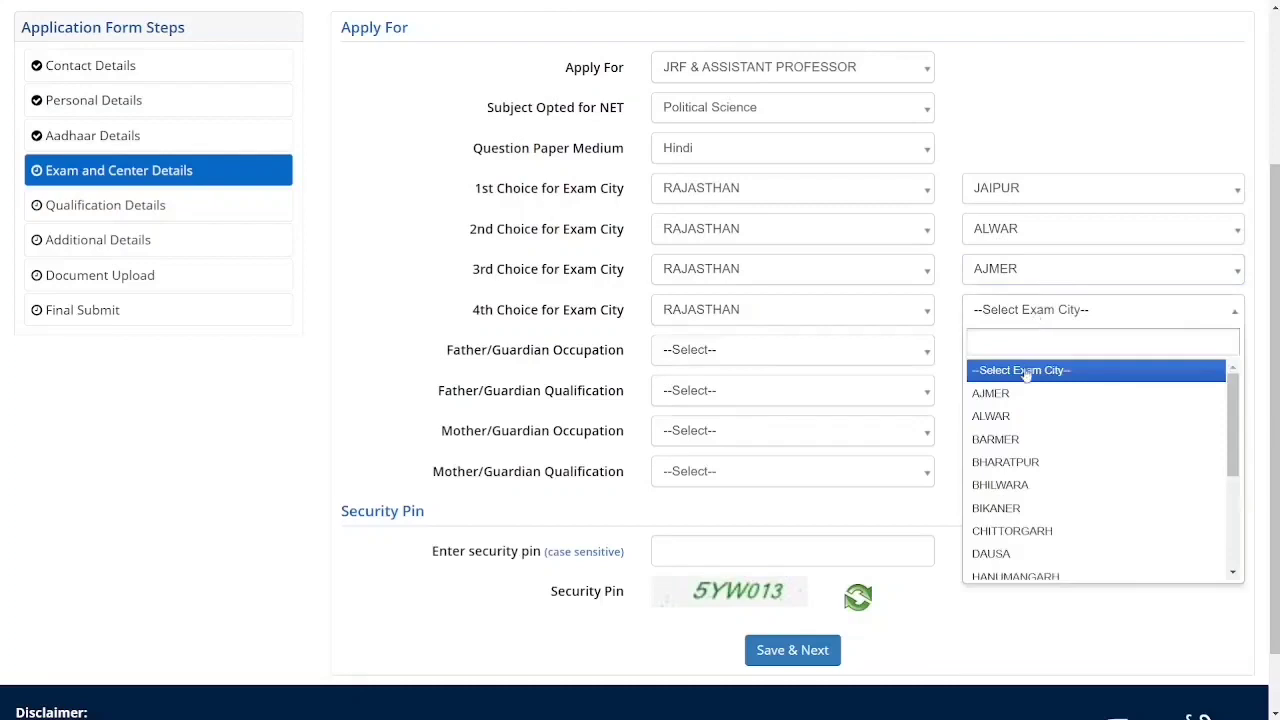
scroll(1018, 470, down, 2)
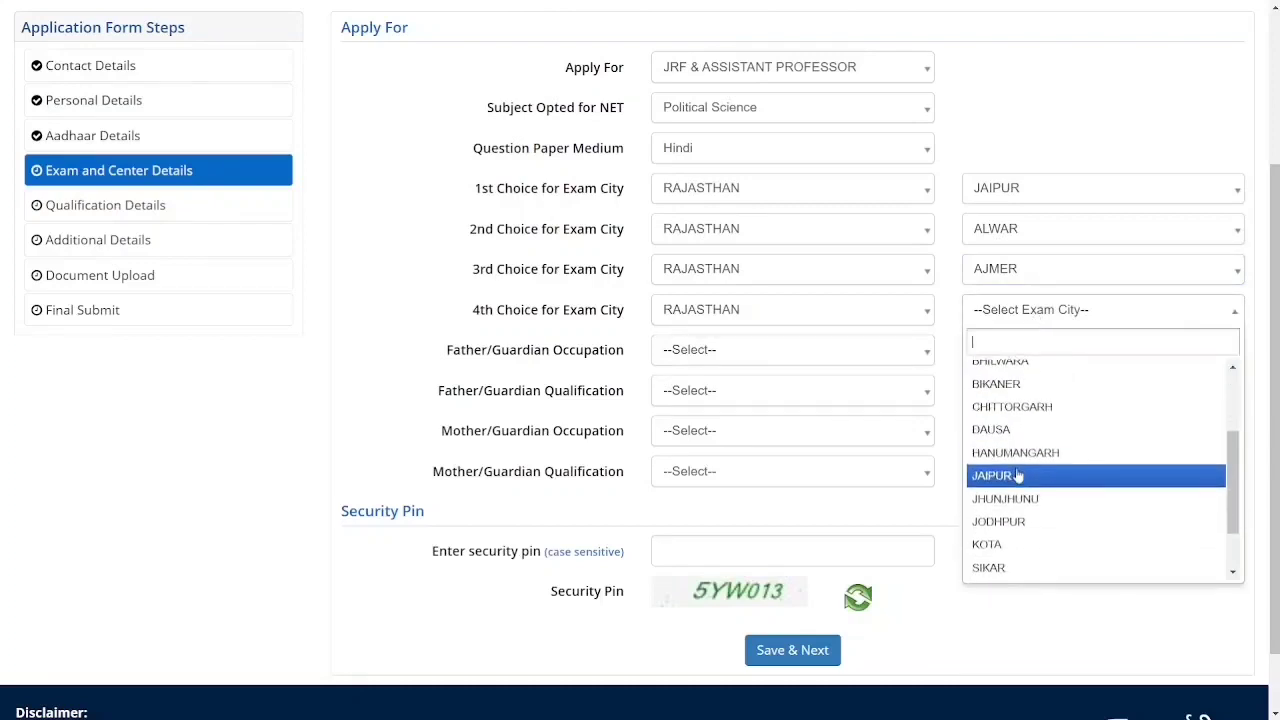
scroll(1018, 476, down, 1)
click(1001, 499)
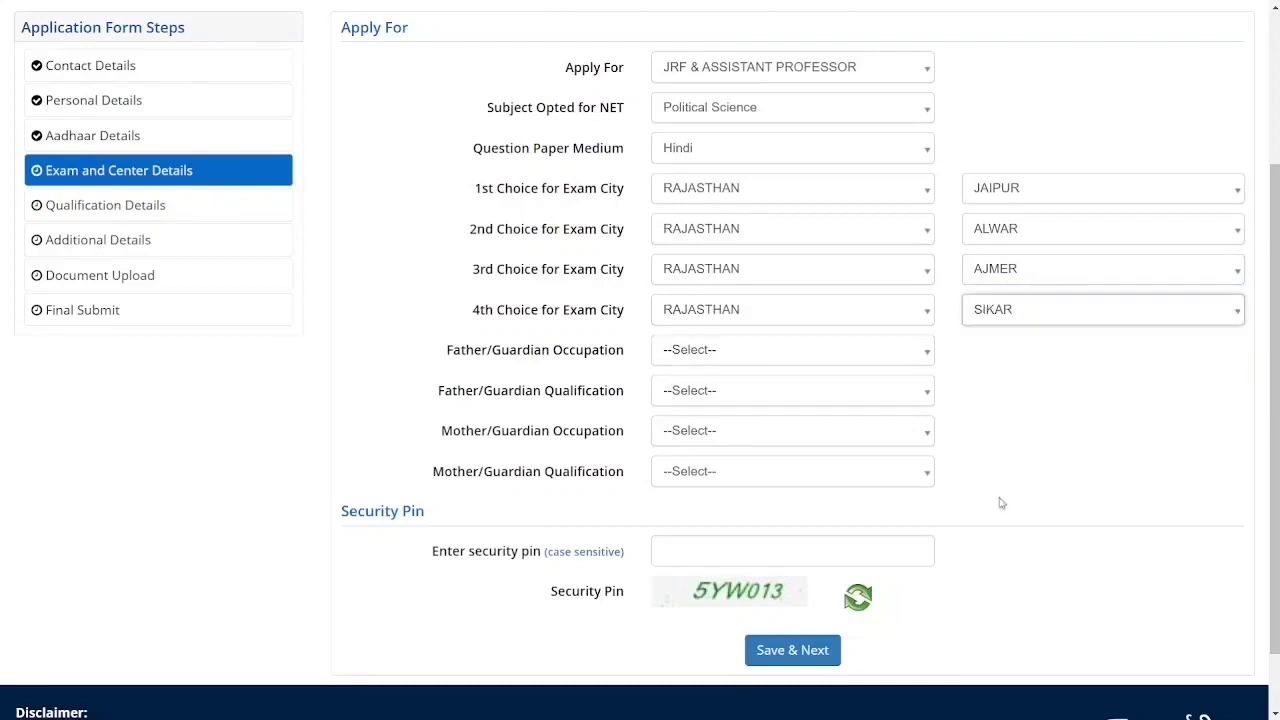
Set the father/guardian occupation to SELF EMPLOYMENT and qualification to MATRICULATE.
click(726, 359)
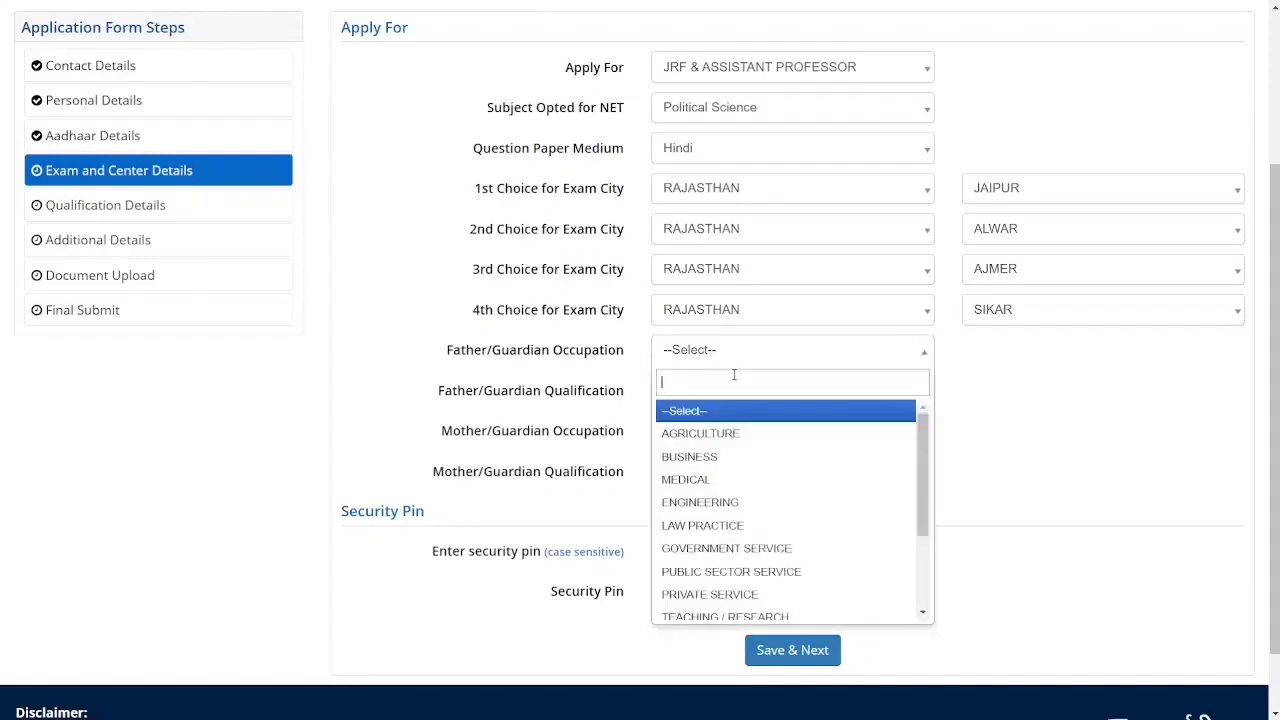
scroll(745, 515, down, 2)
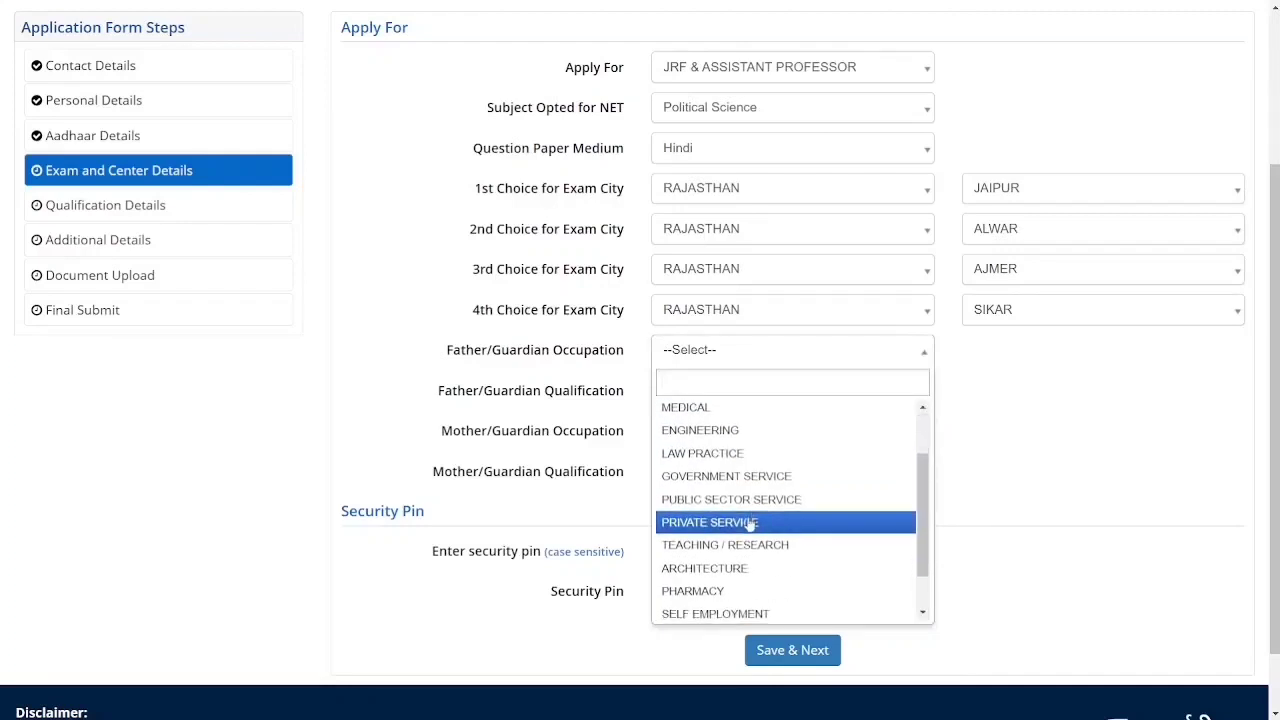
scroll(750, 524, down, 1)
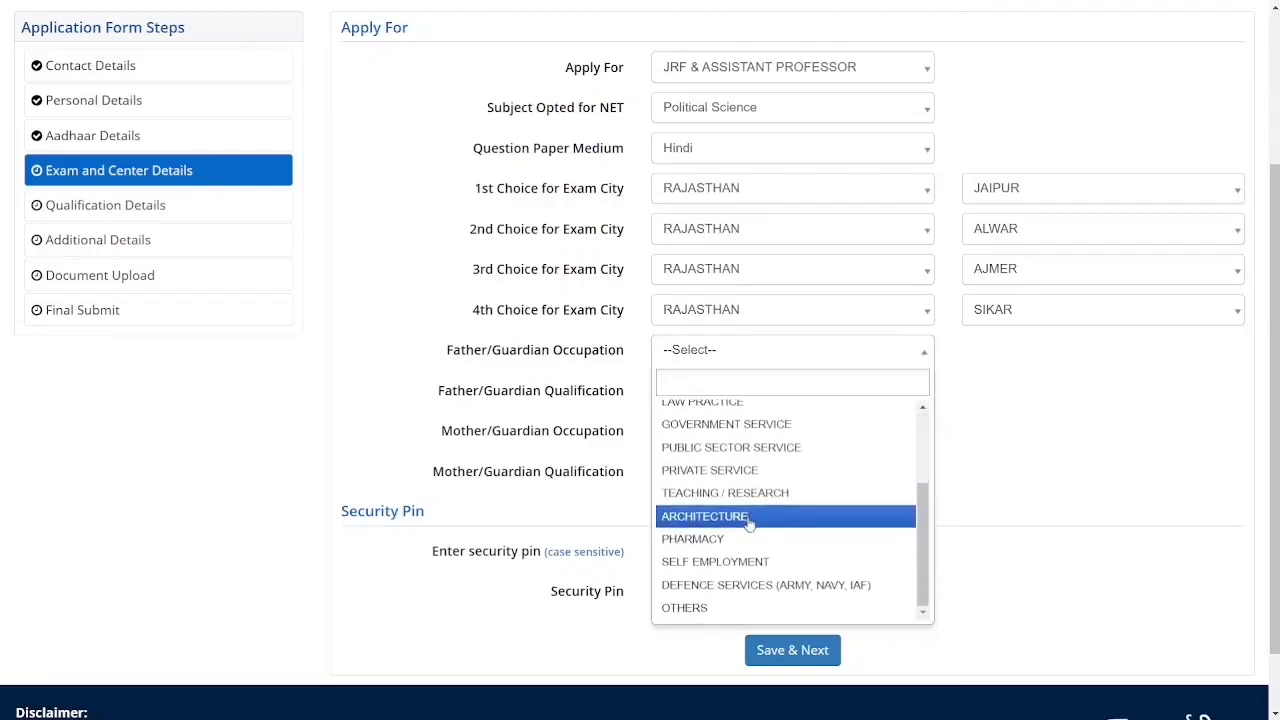
click(749, 562)
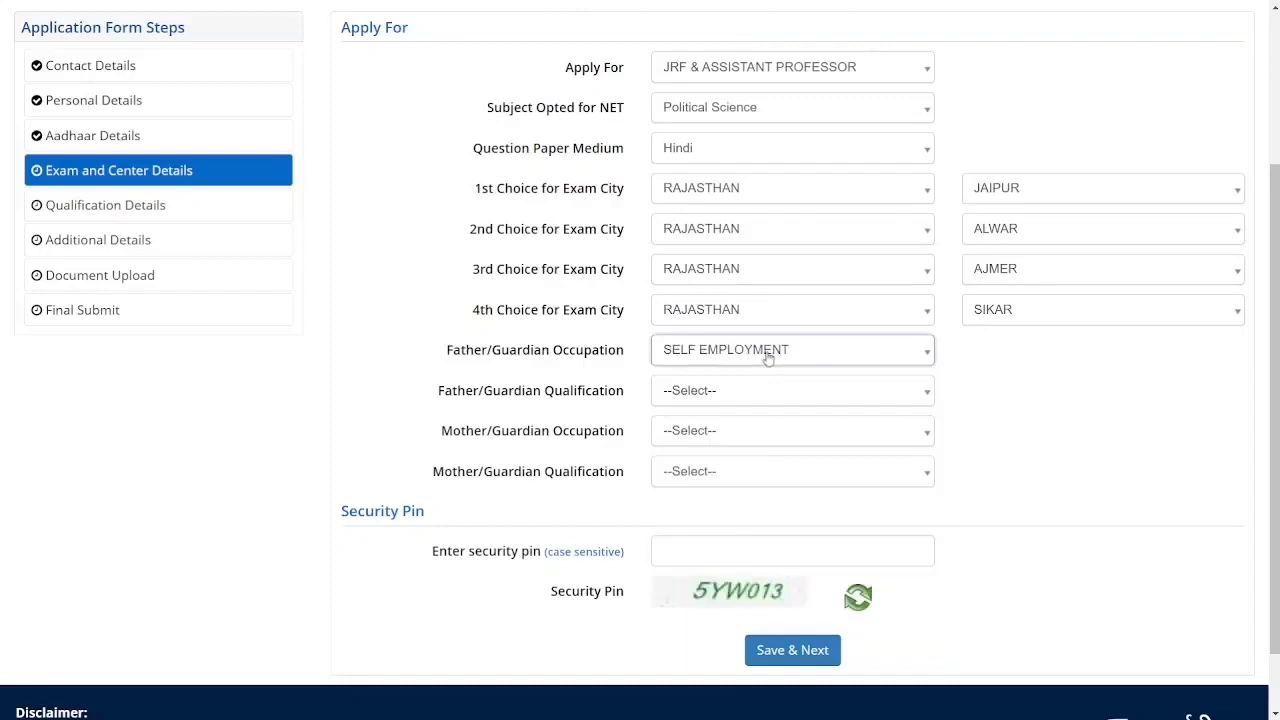
click(723, 401)
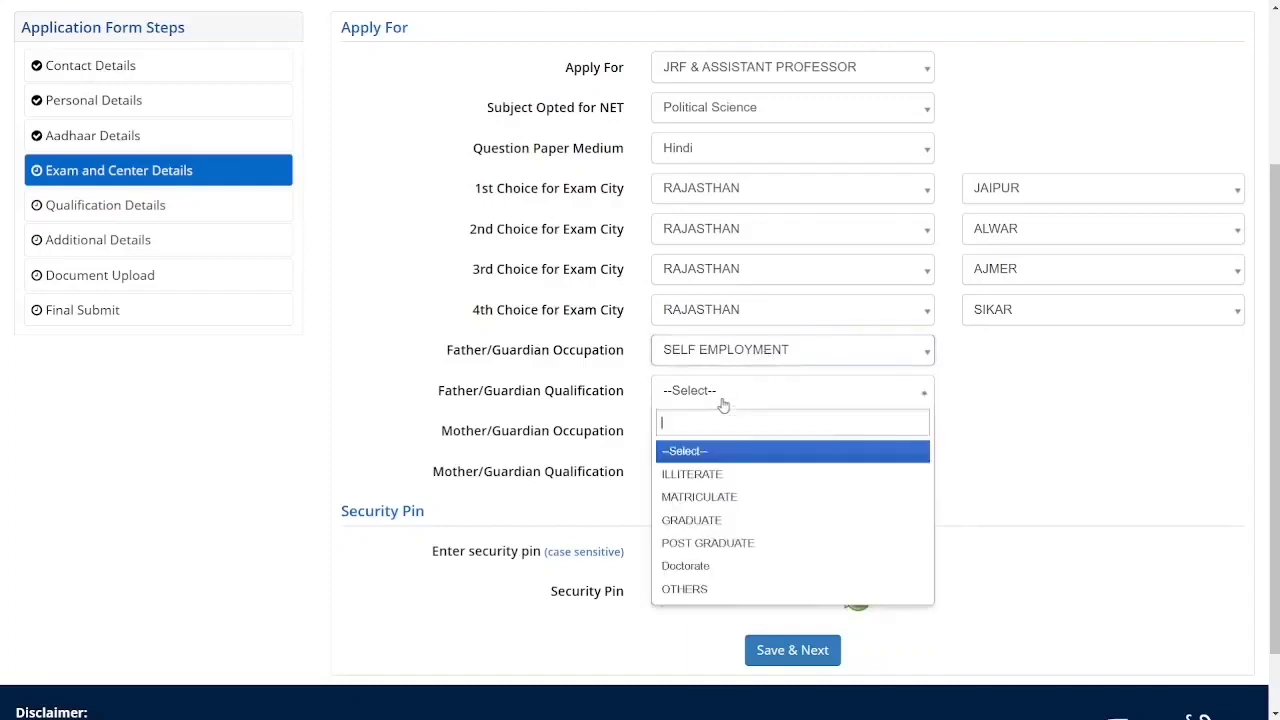
click(745, 498)
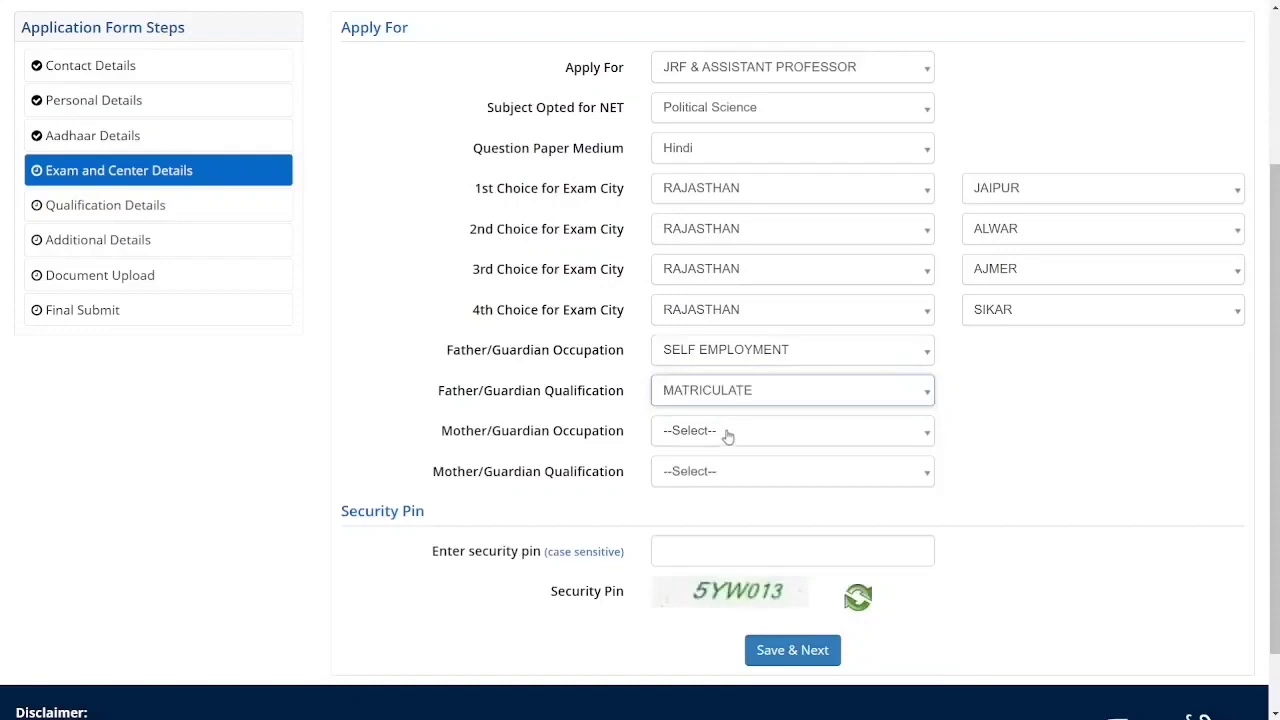
Set the mother/guardian occupation to OTHERS (INCLUDING HOUSE WIFE) and qualification to ILLITERATE.
click(727, 436)
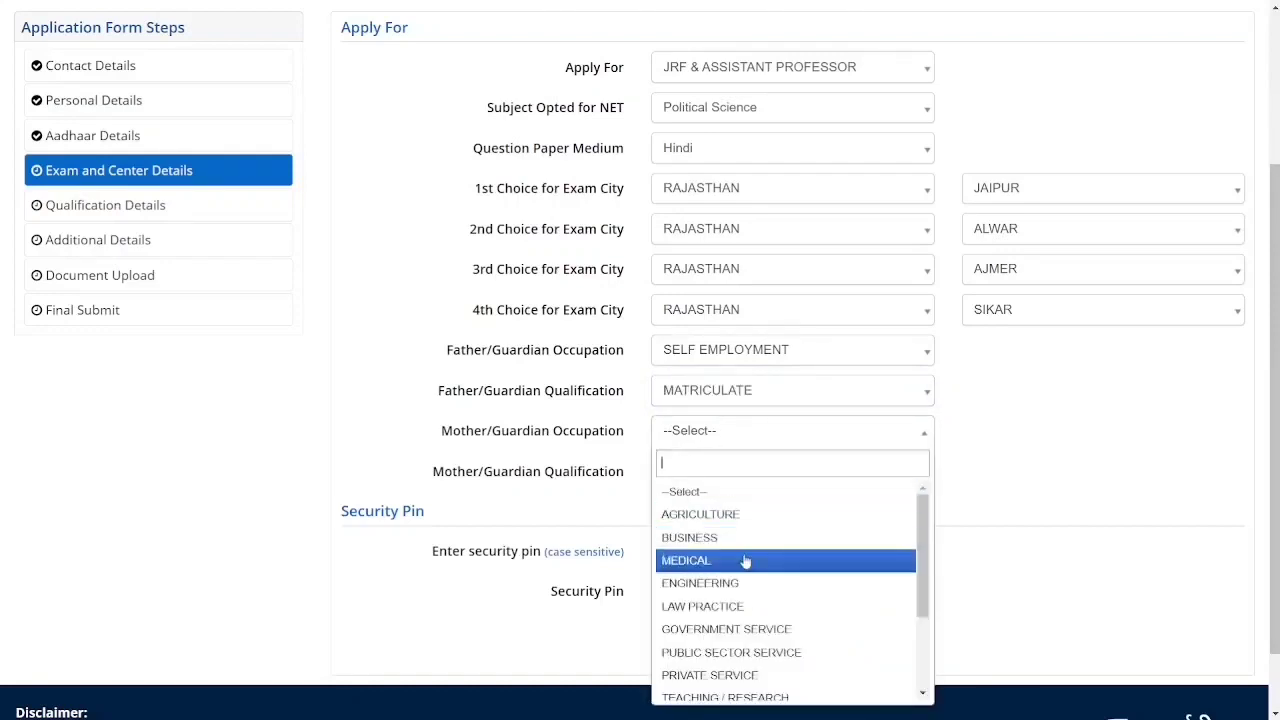
scroll(745, 560, down, 1)
scroll(745, 560, down, 2)
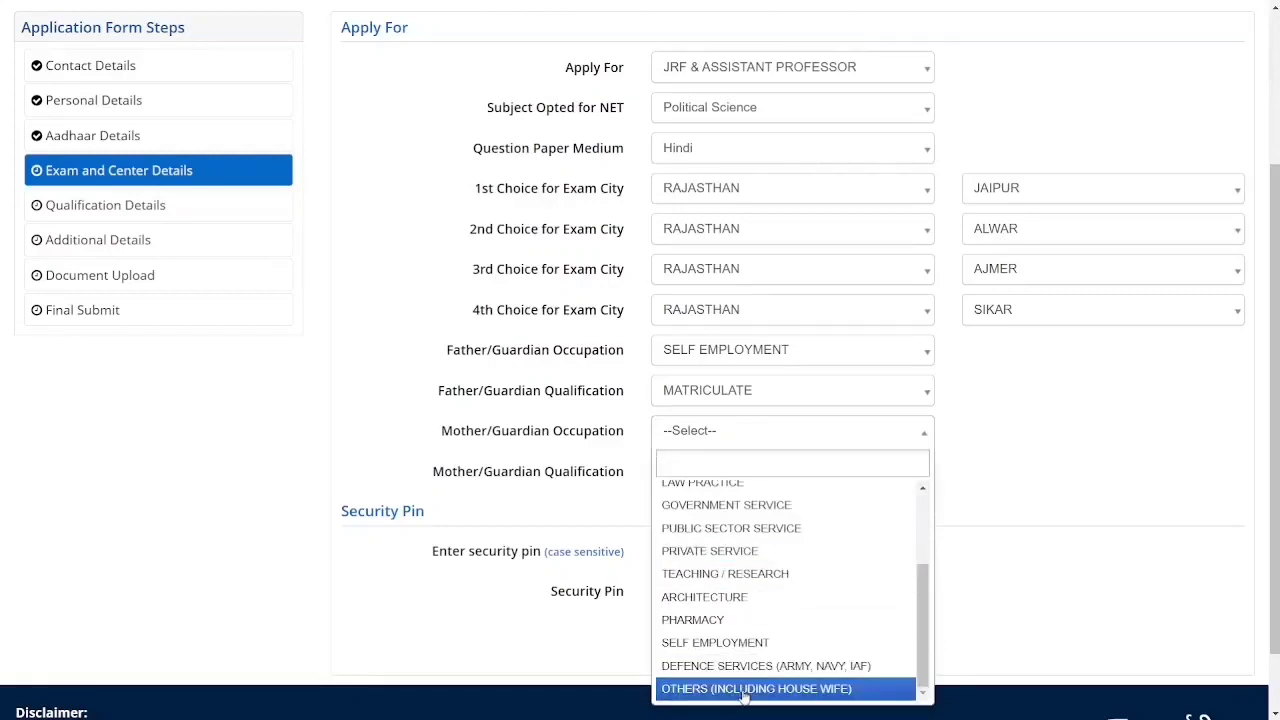
click(745, 689)
click(687, 474)
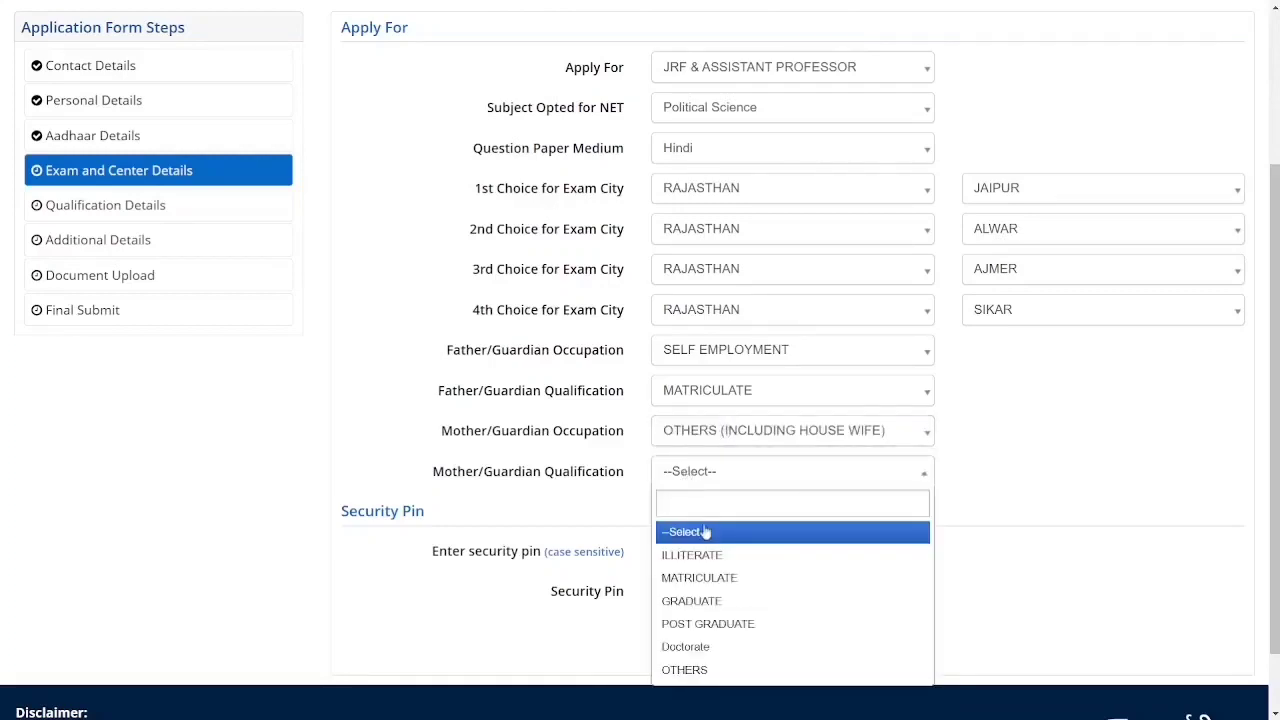
click(705, 556)
scroll(1032, 478, down, 2)
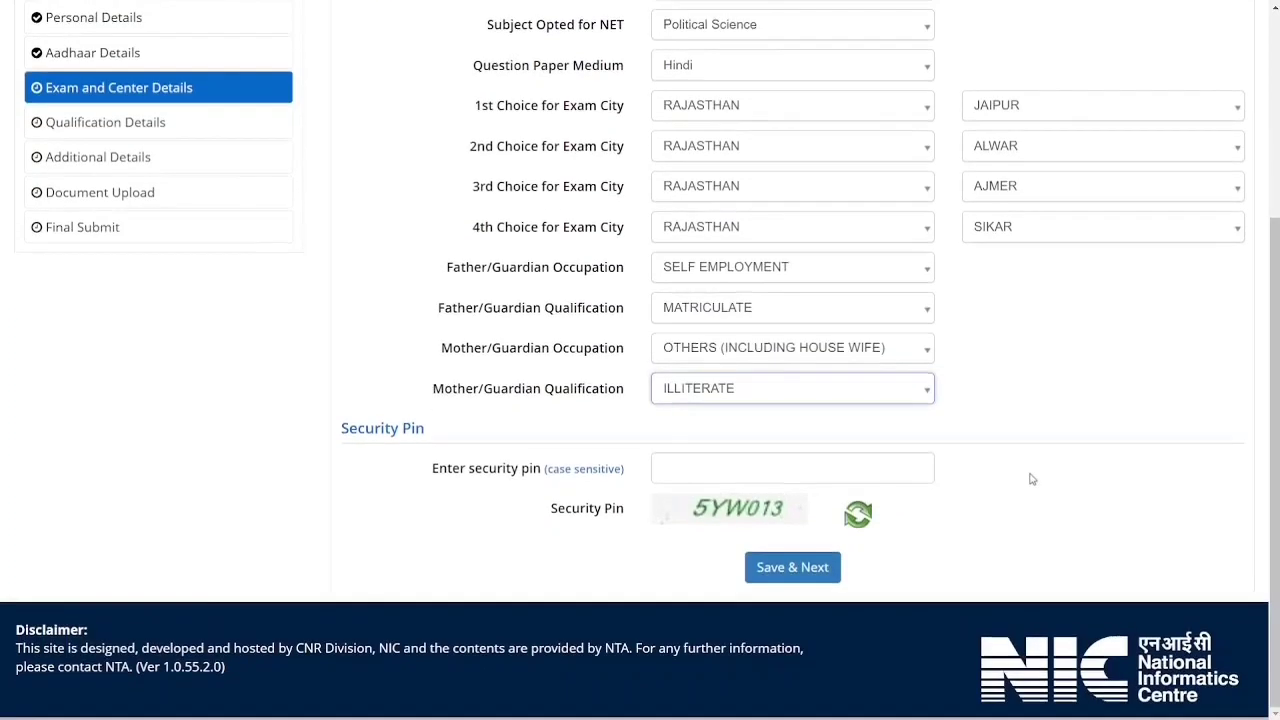
Enter the displayed security pin and save the exam and centre details.
click(755, 476)
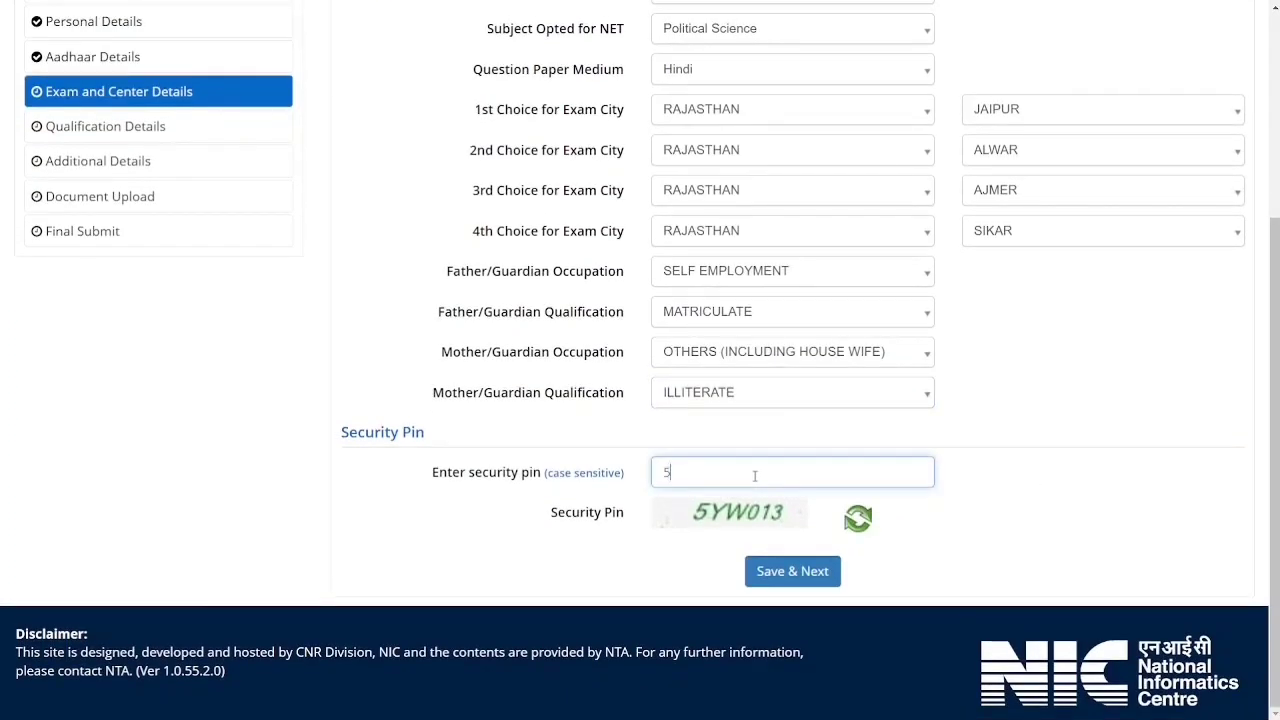
text(5YW013)
click(808, 575)
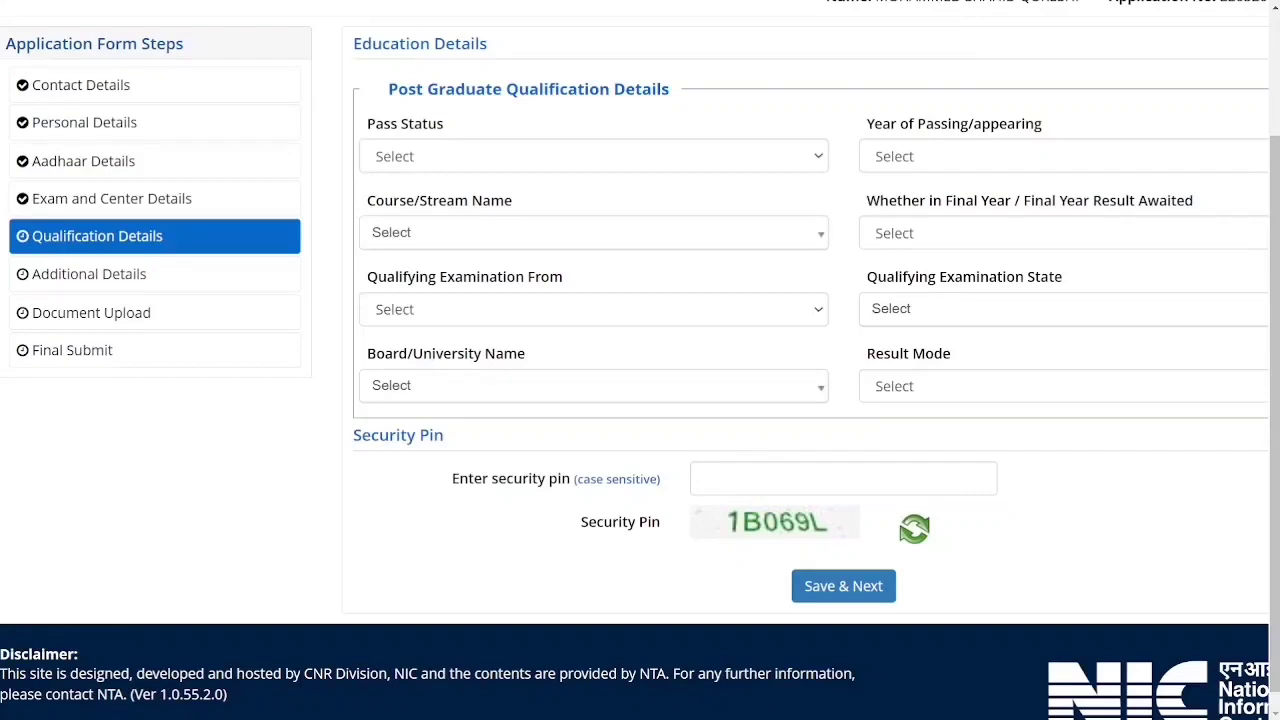
Mark the postgraduate degree Passed in 2017, course Master of Arts (MA), final-year status Not Applicable.
click(491, 160)
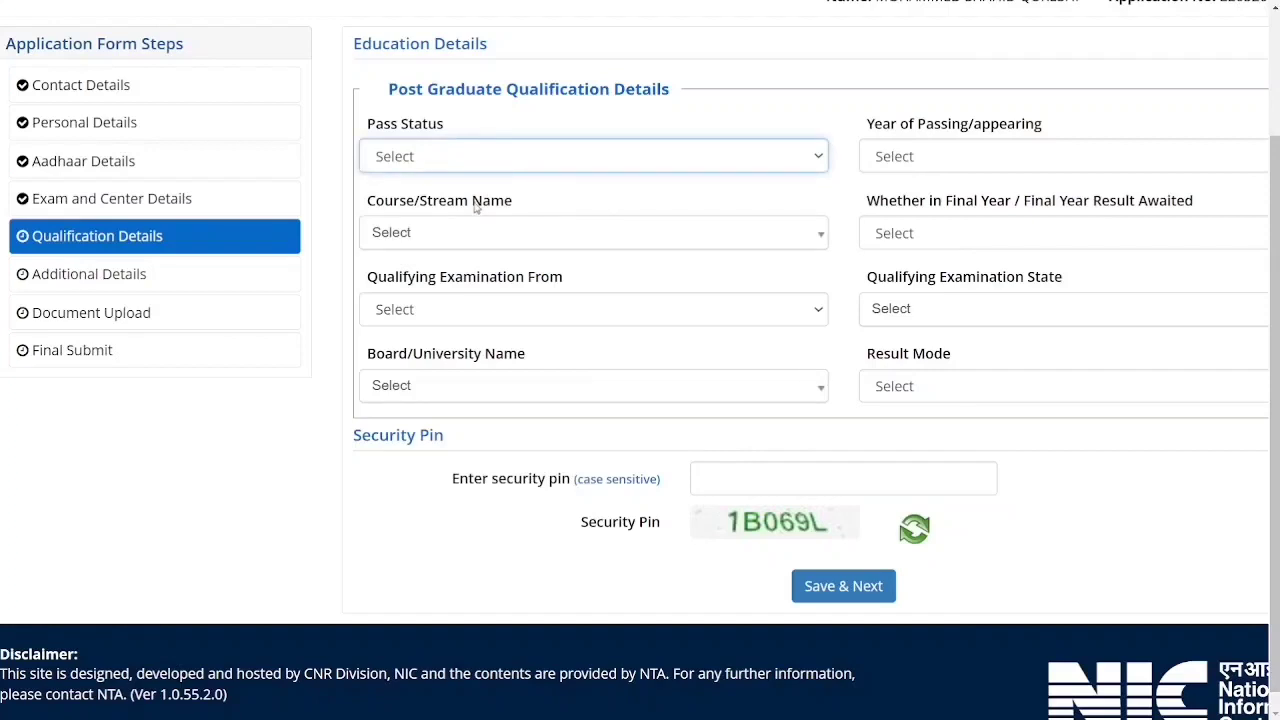
click(476, 206)
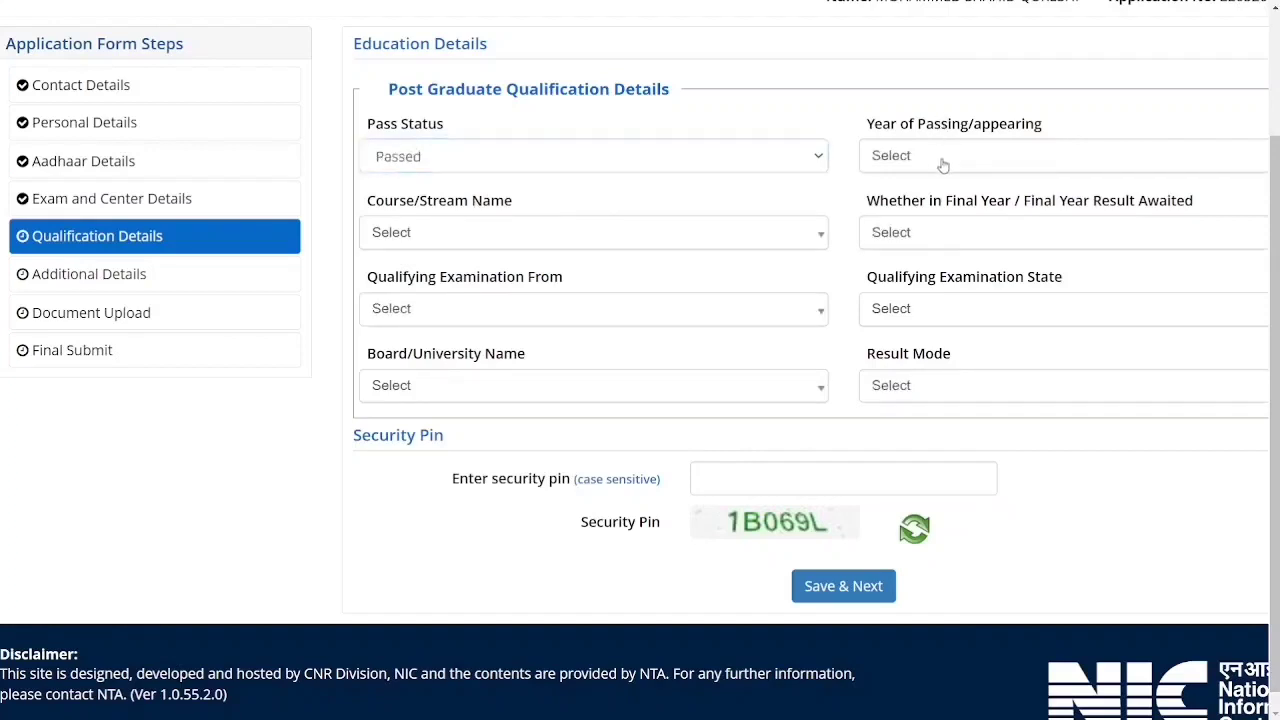
click(942, 160)
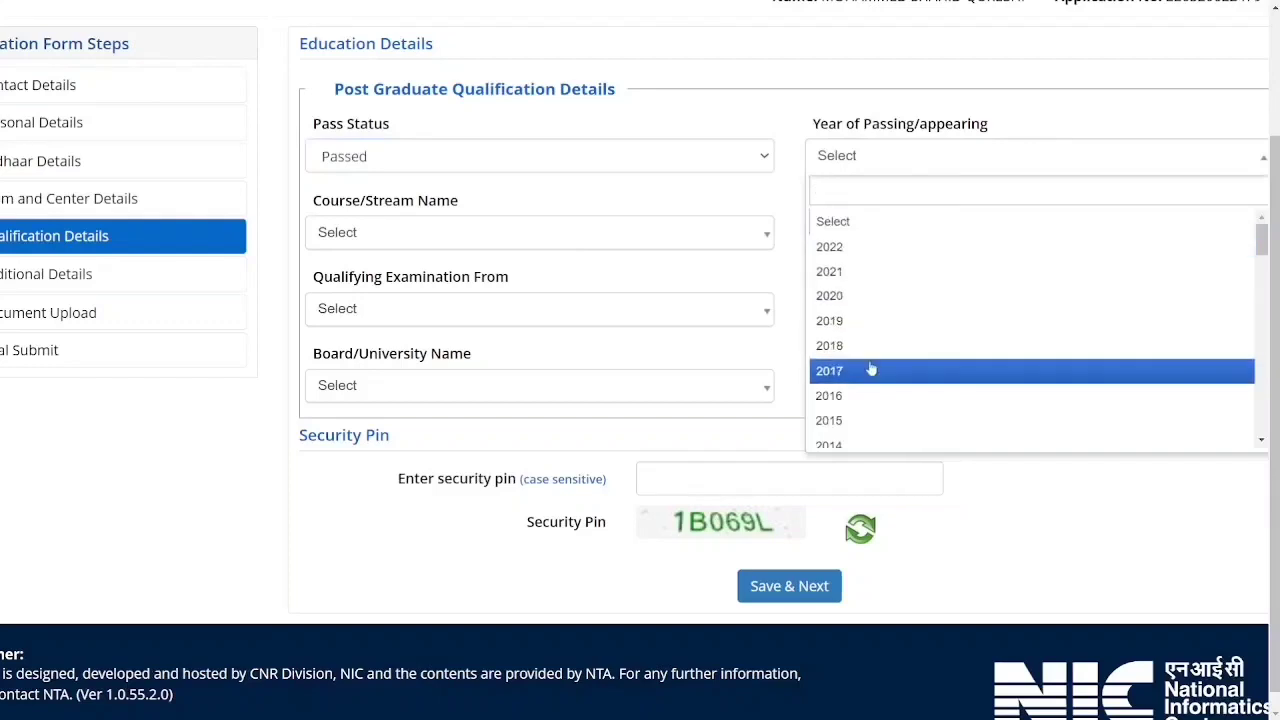
click(871, 370)
click(425, 245)
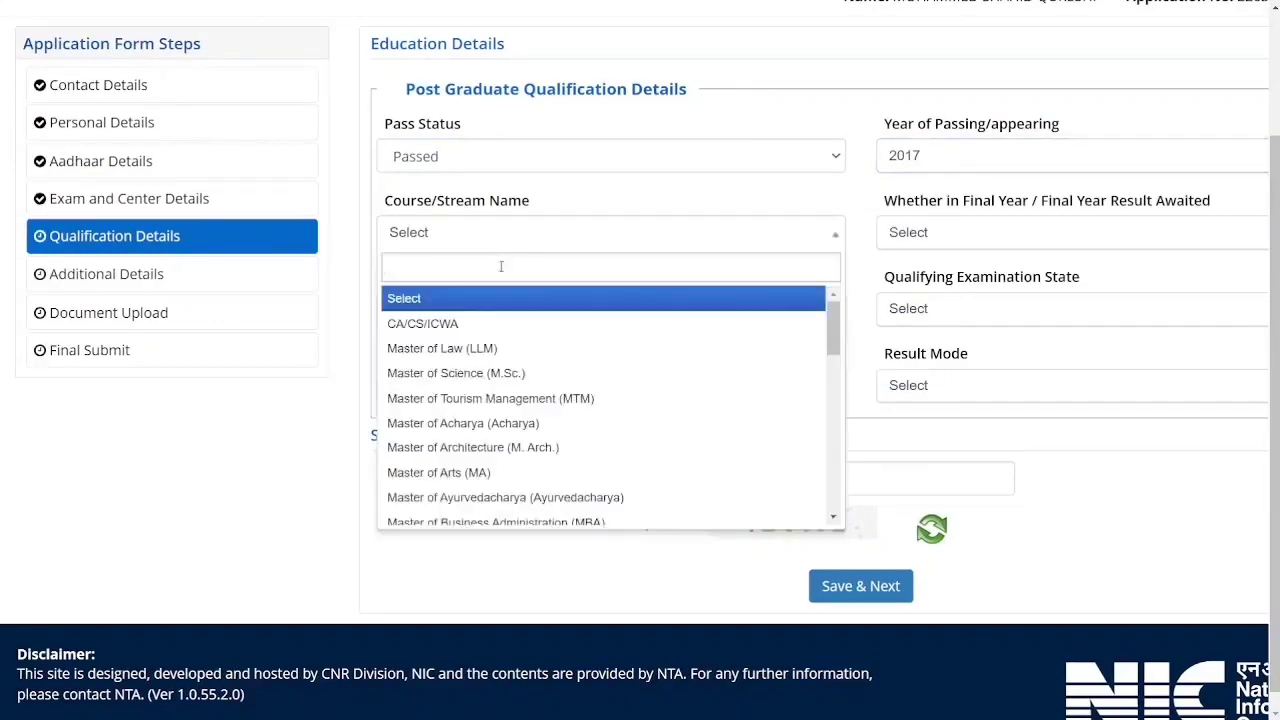
scroll(561, 401, down, 1)
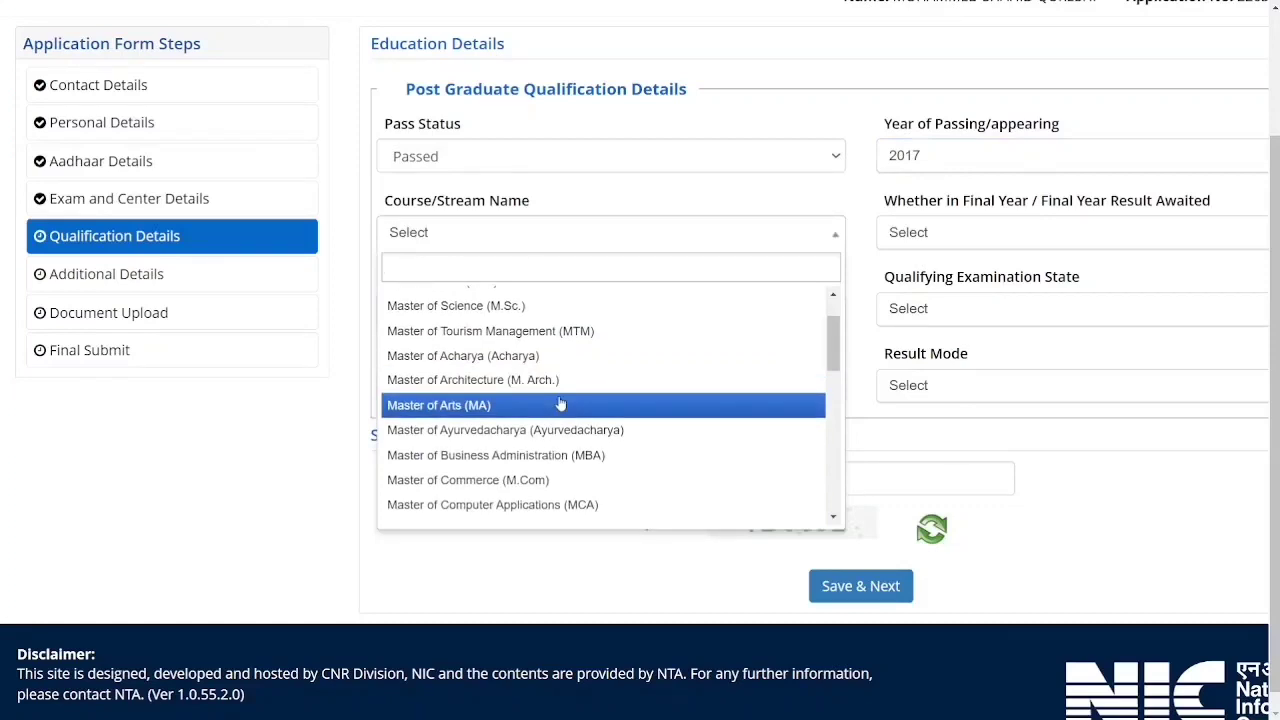
click(561, 404)
click(979, 239)
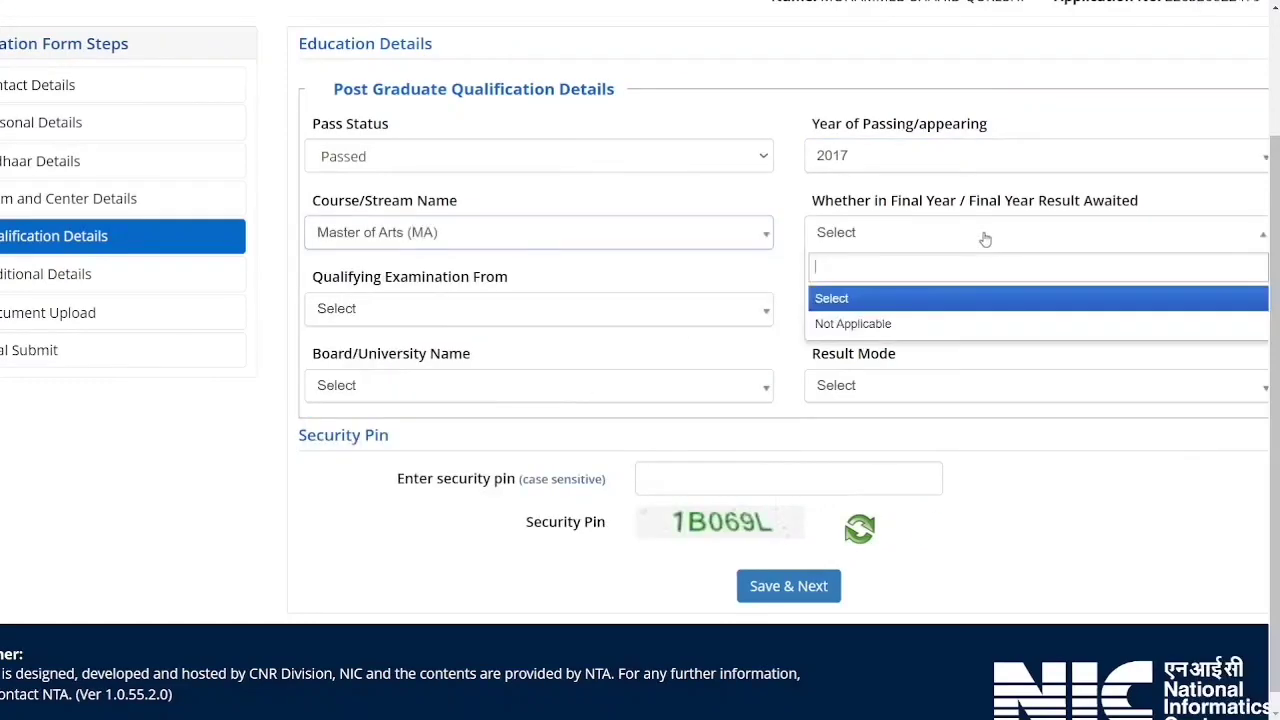
click(985, 239)
click(895, 232)
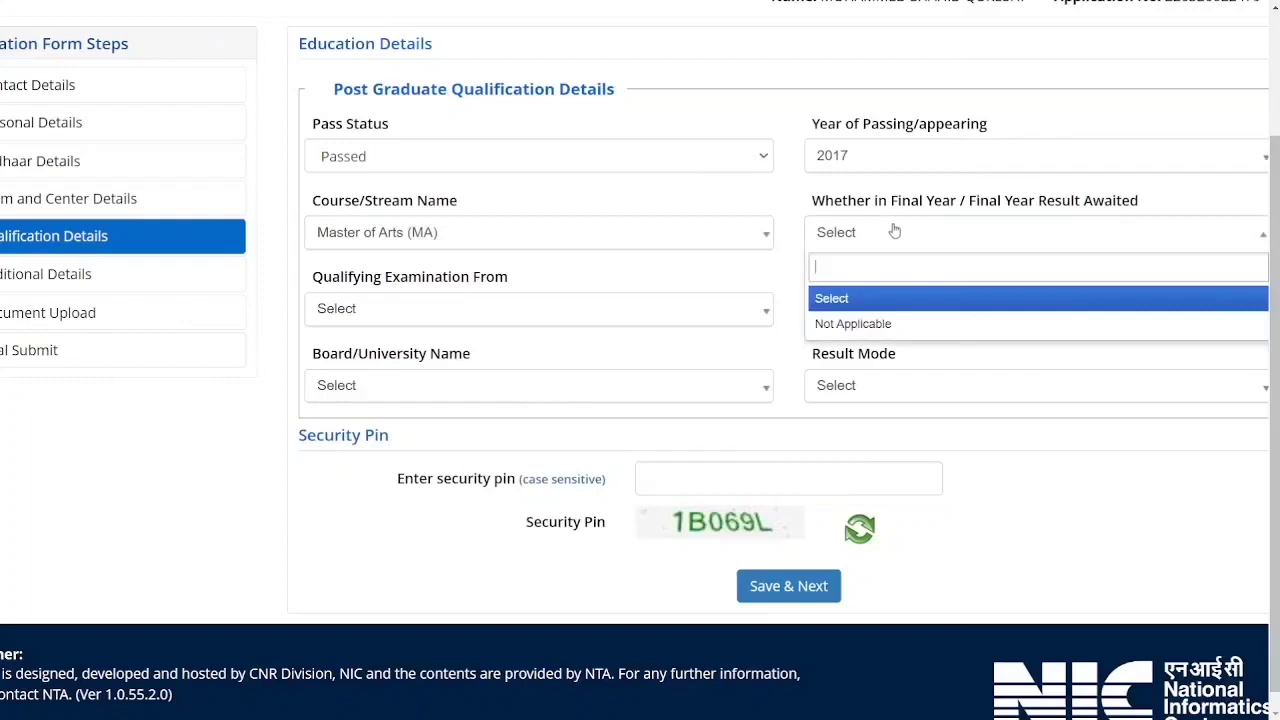
click(877, 322)
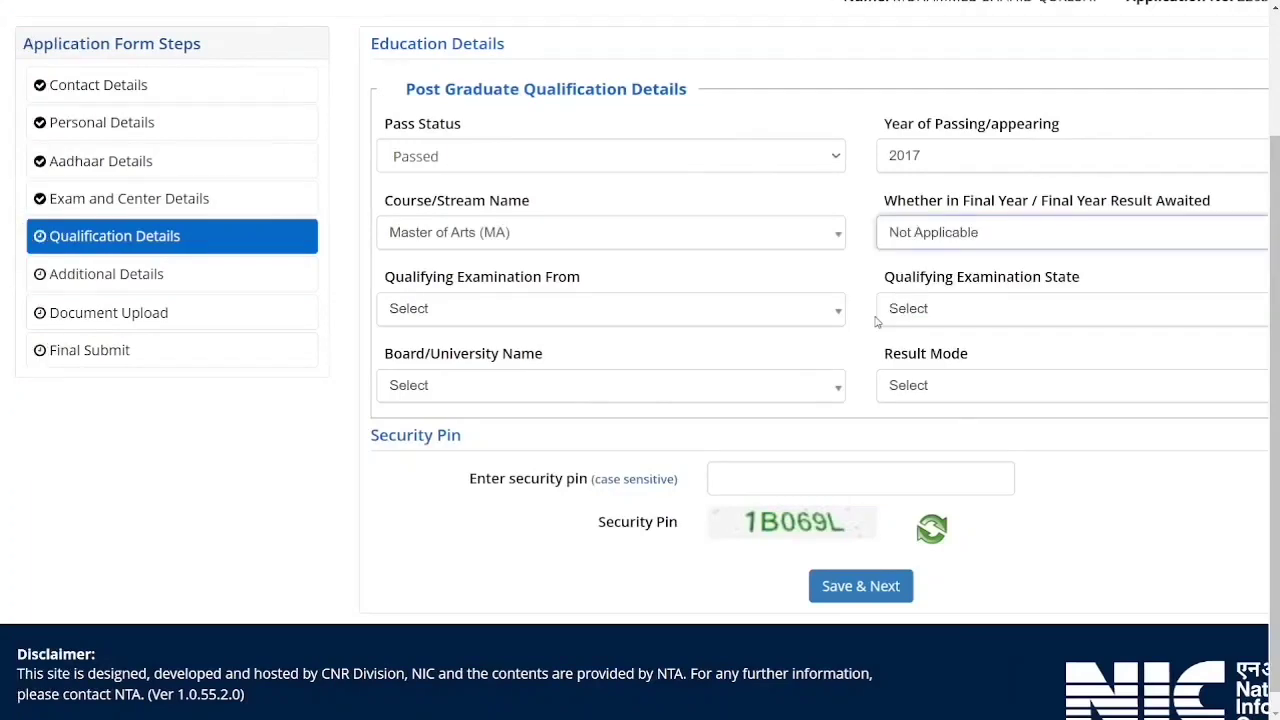
Set the qualifying examination country to India and state to RAJASTHAN.
click(489, 320)
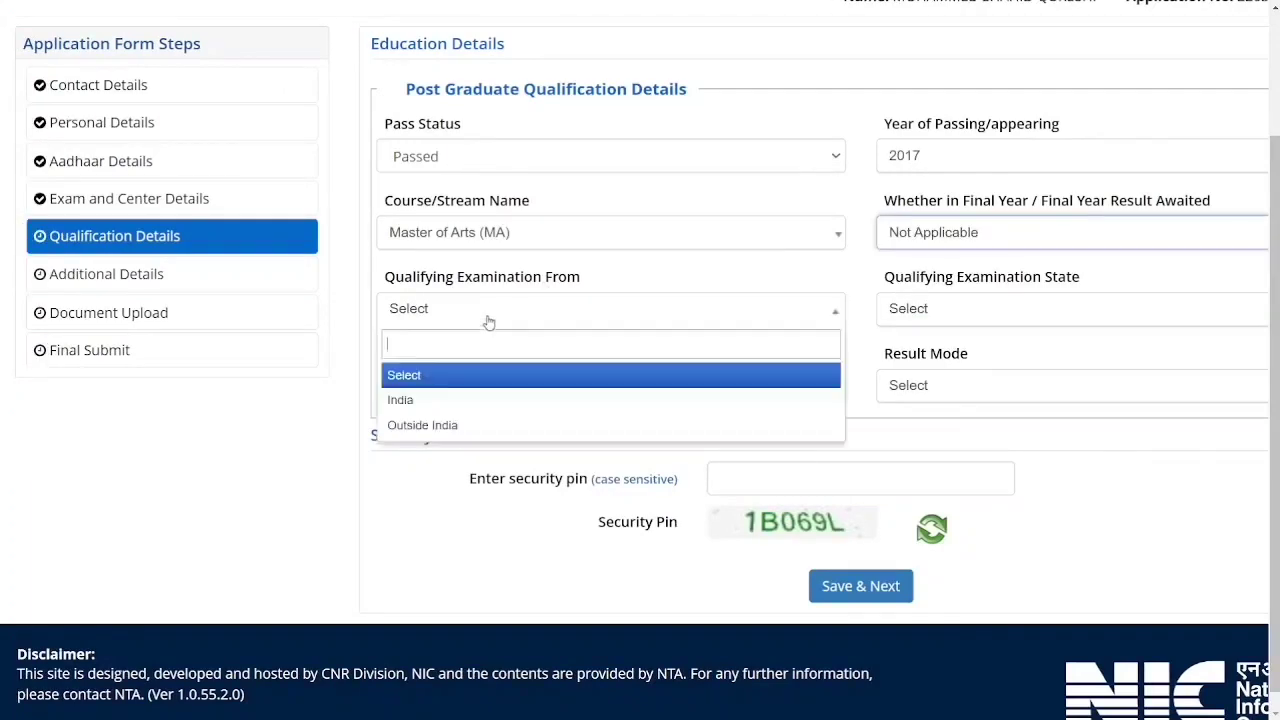
click(471, 401)
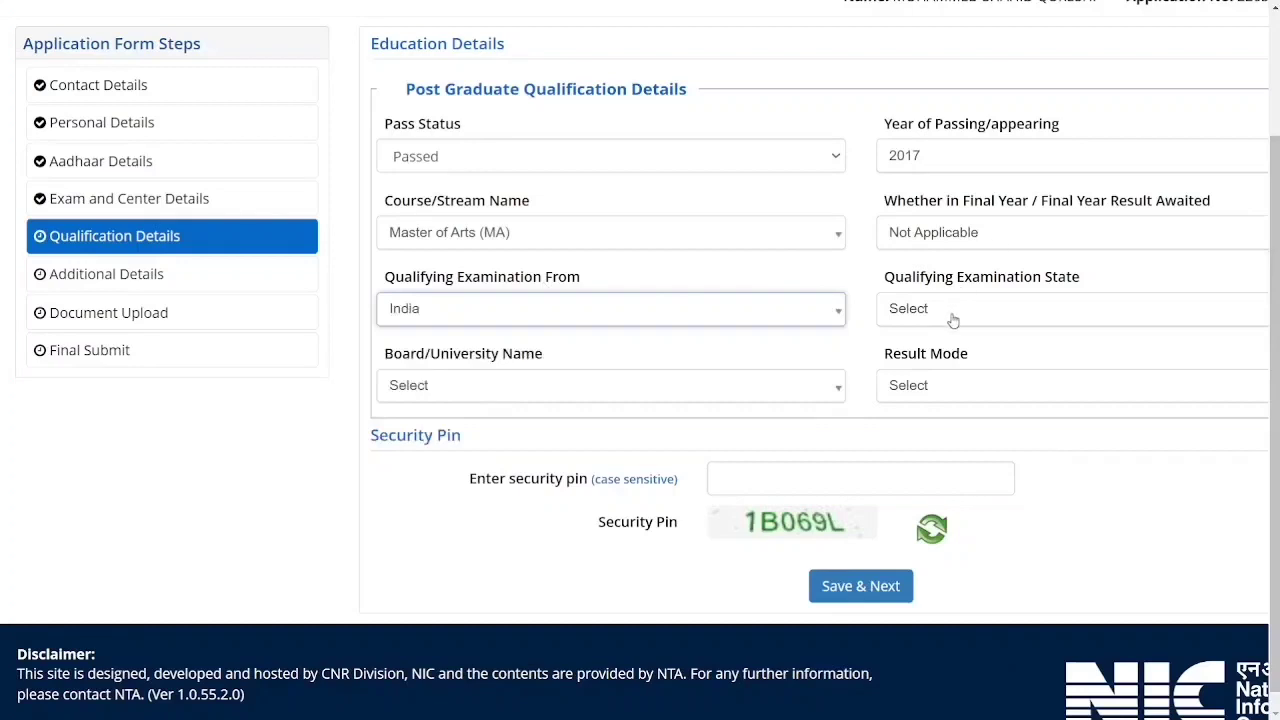
click(953, 320)
click(951, 320)
click(909, 314)
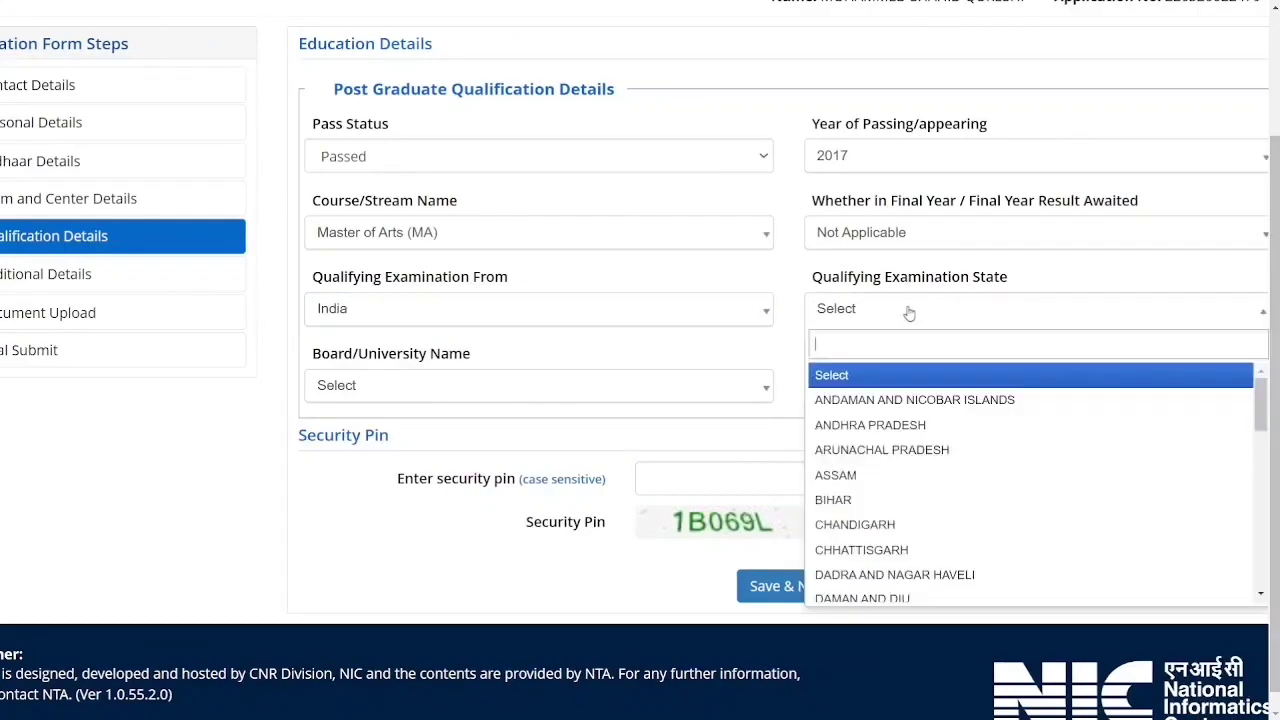
scroll(925, 435, down, 7)
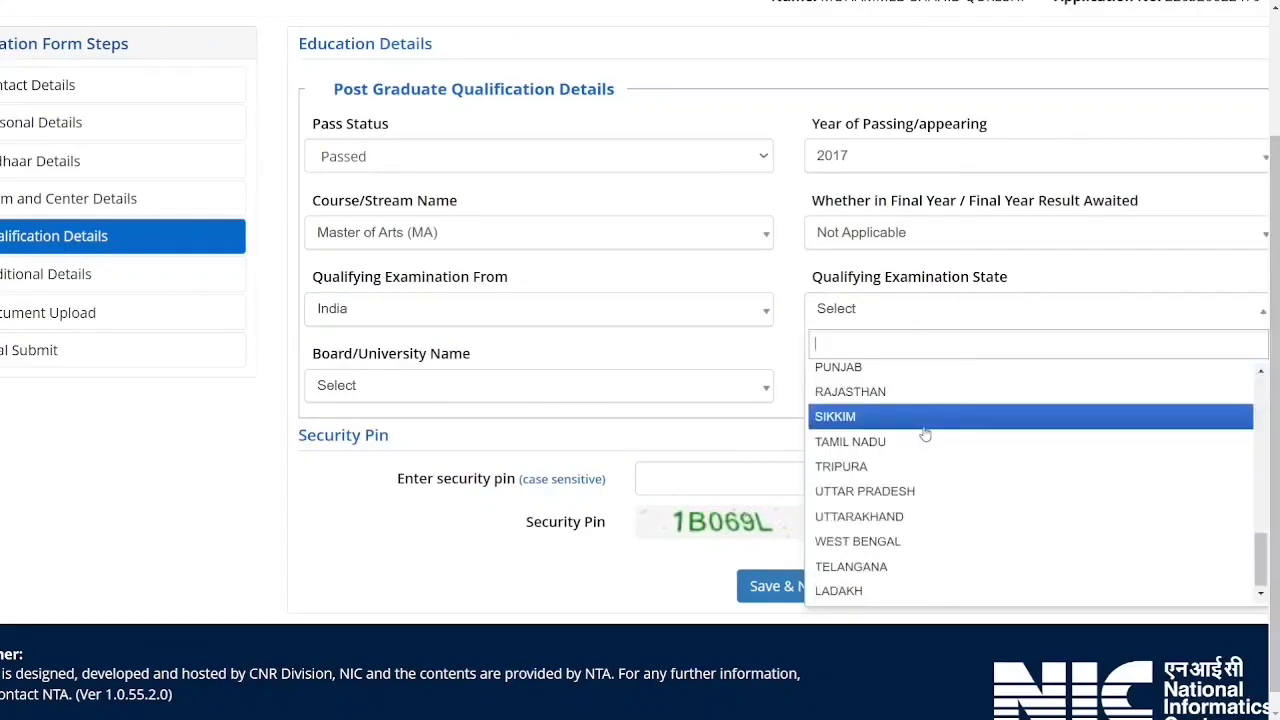
click(888, 396)
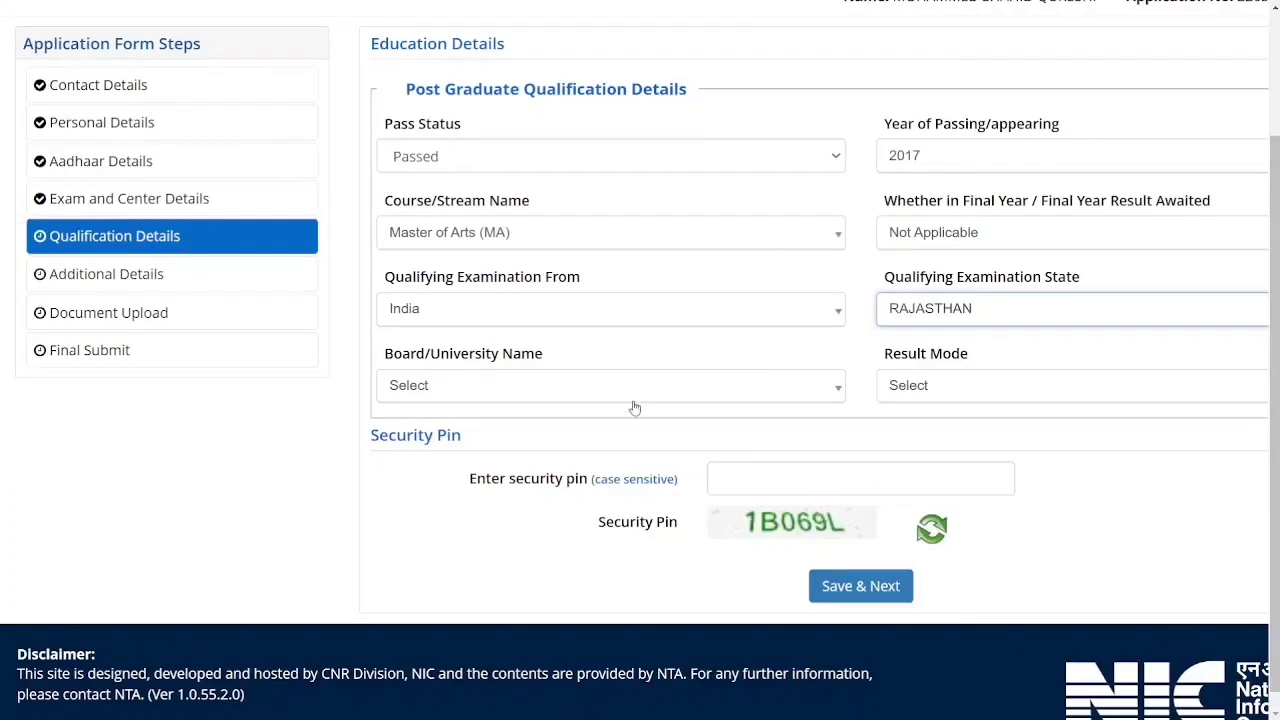
Search for and choose University of Rajasthan, with result mode Percentage.
click(534, 397)
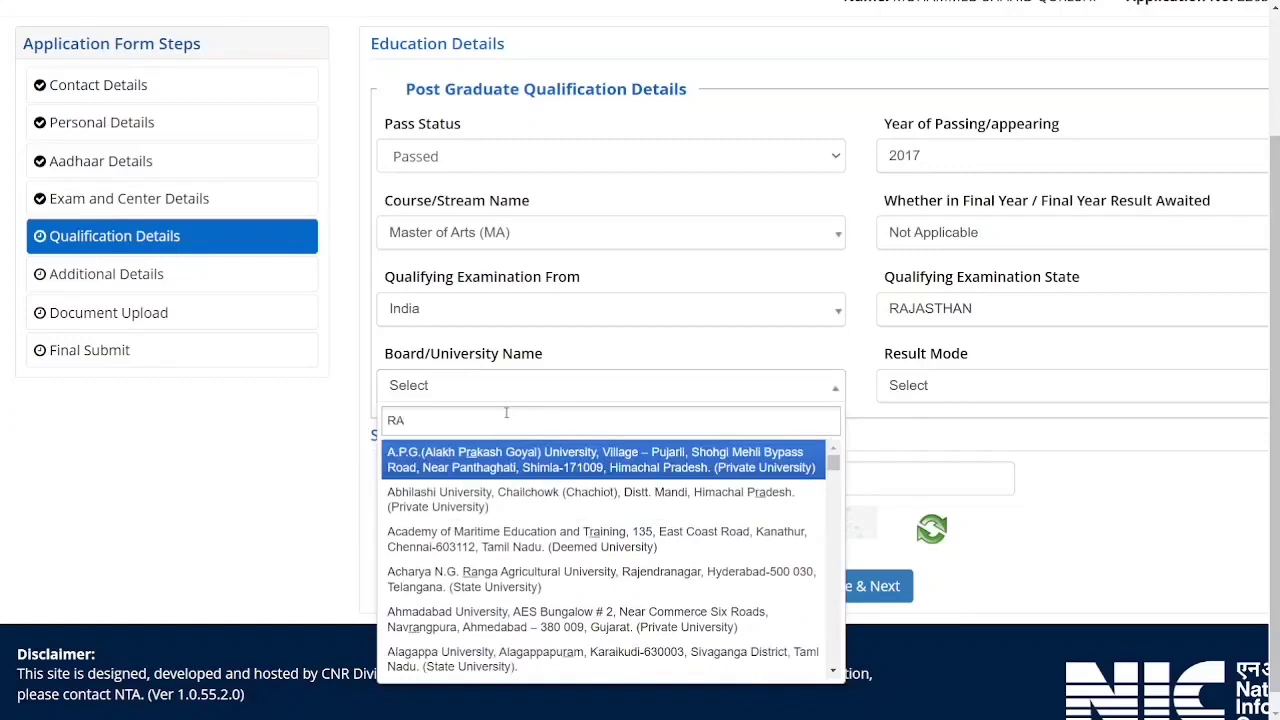
text(STHAN)
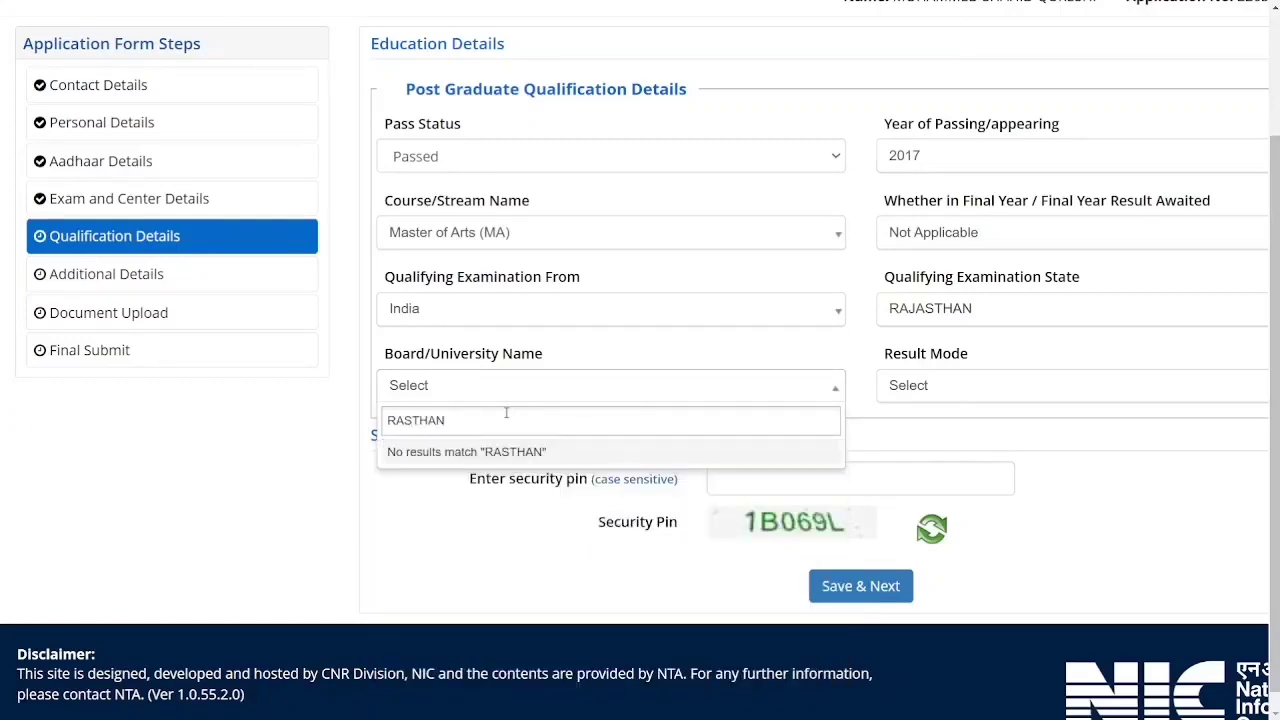
key(BackSpace)
key(BackSpace)
key(BackSpace)
key(BackSpace)
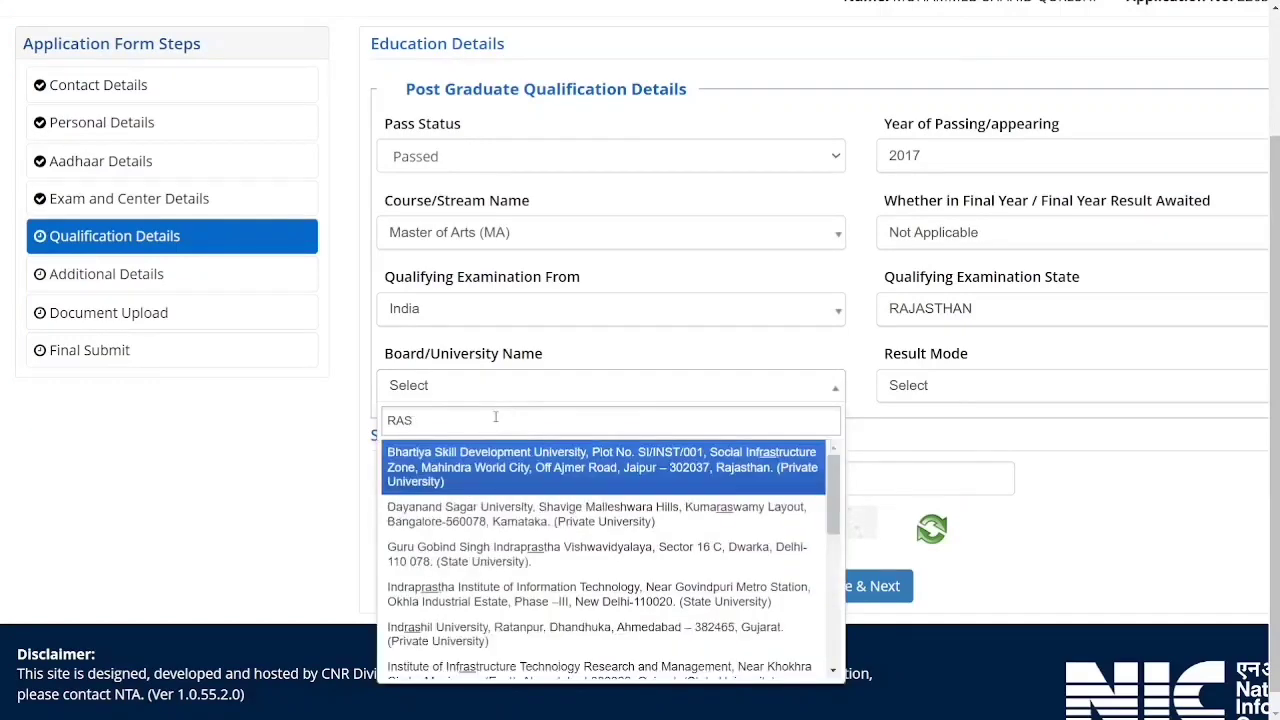
key(BackSpace)
text(JASTHA)
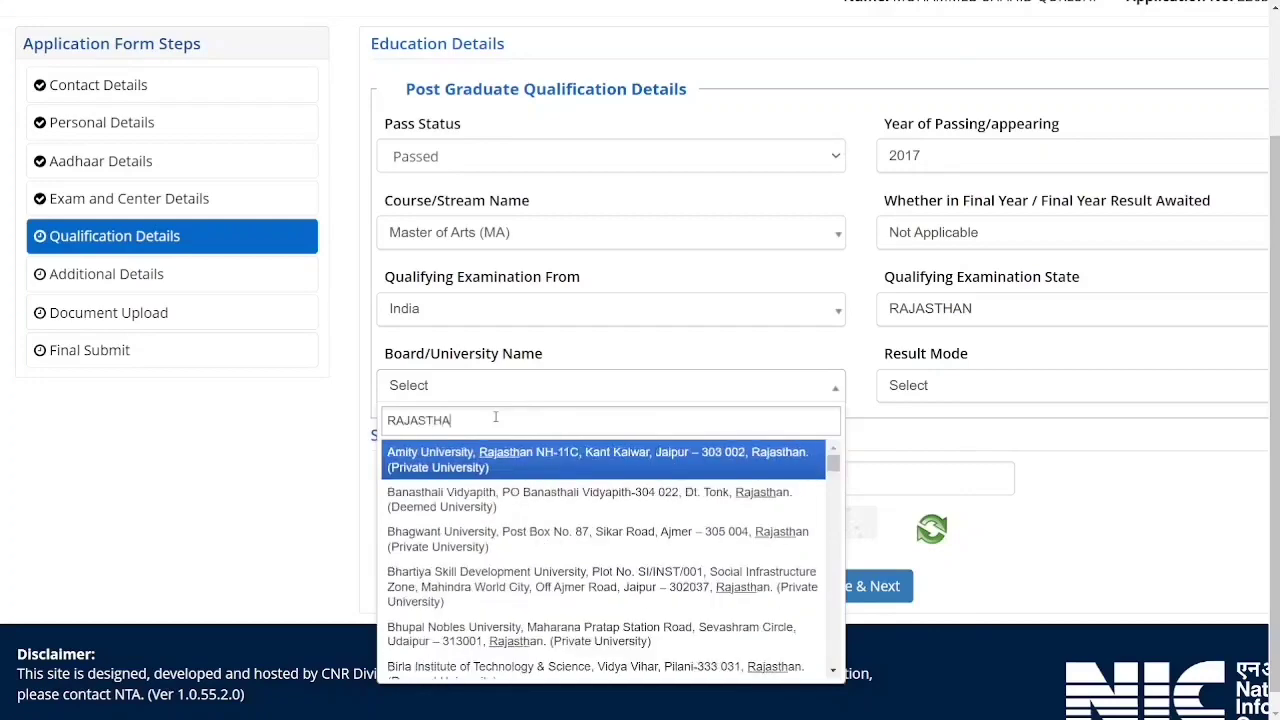
text(N)
scroll(504, 548, down, 5)
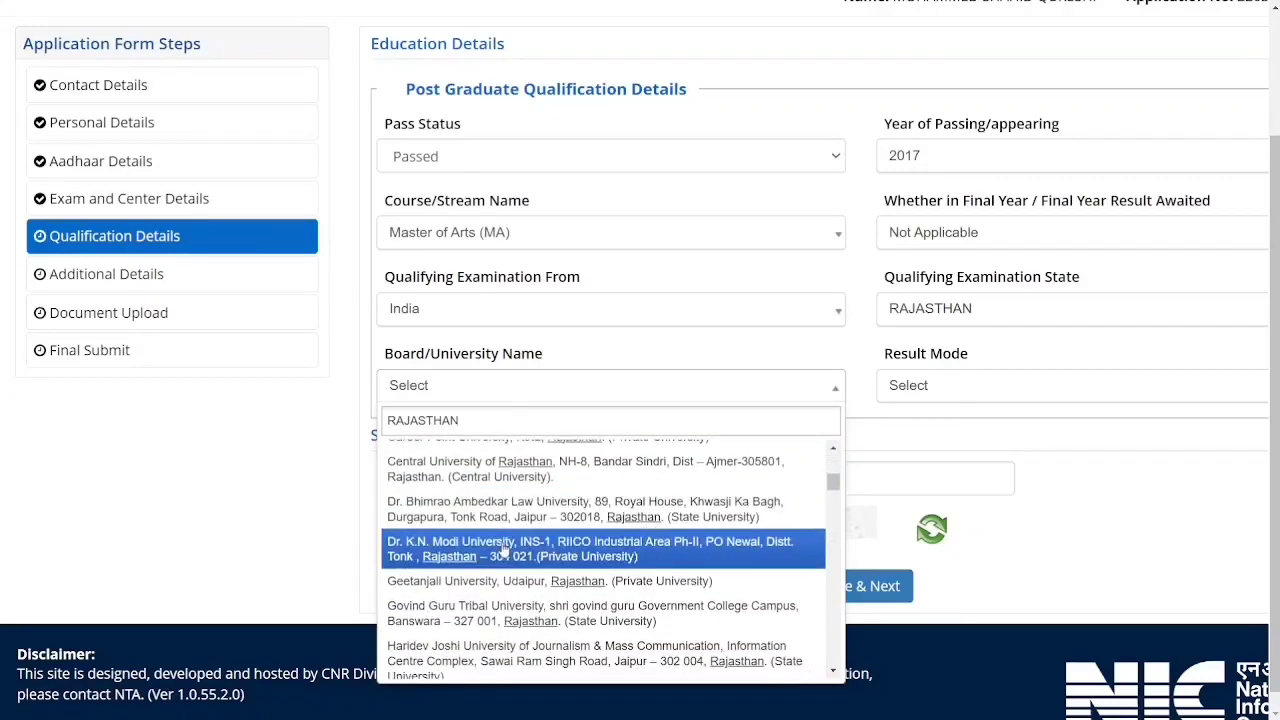
scroll(504, 548, down, 15)
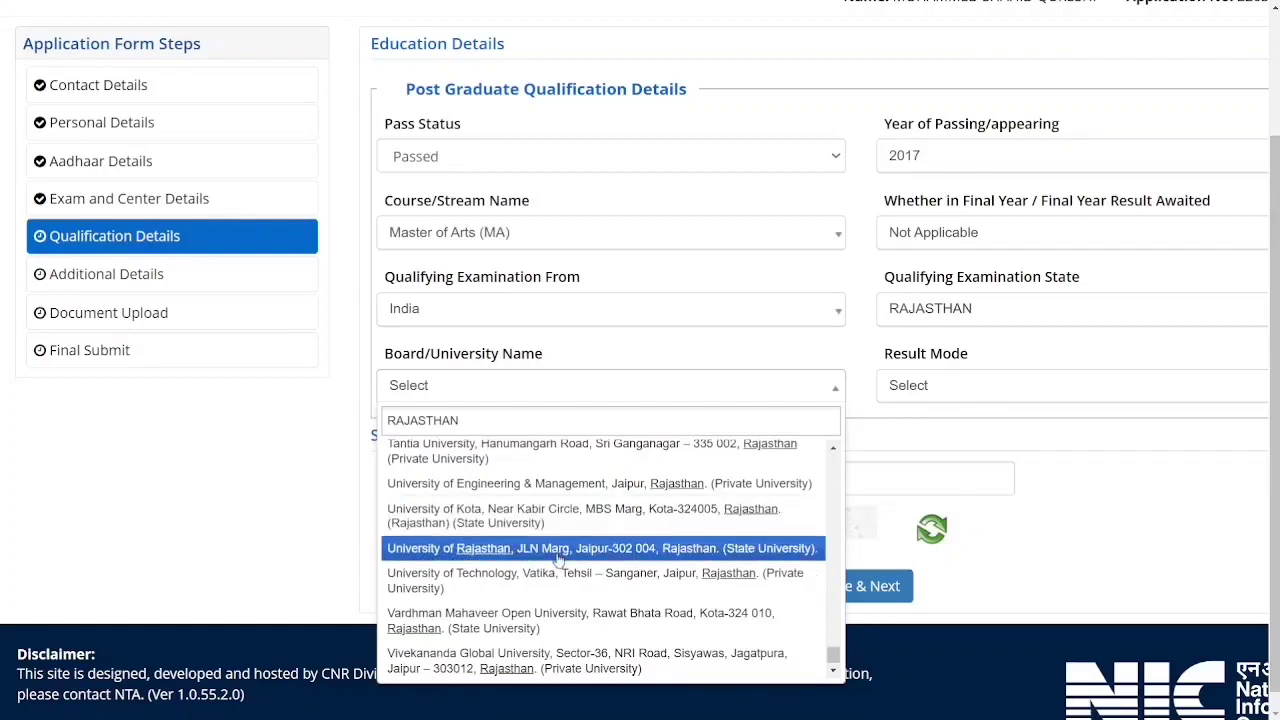
click(560, 556)
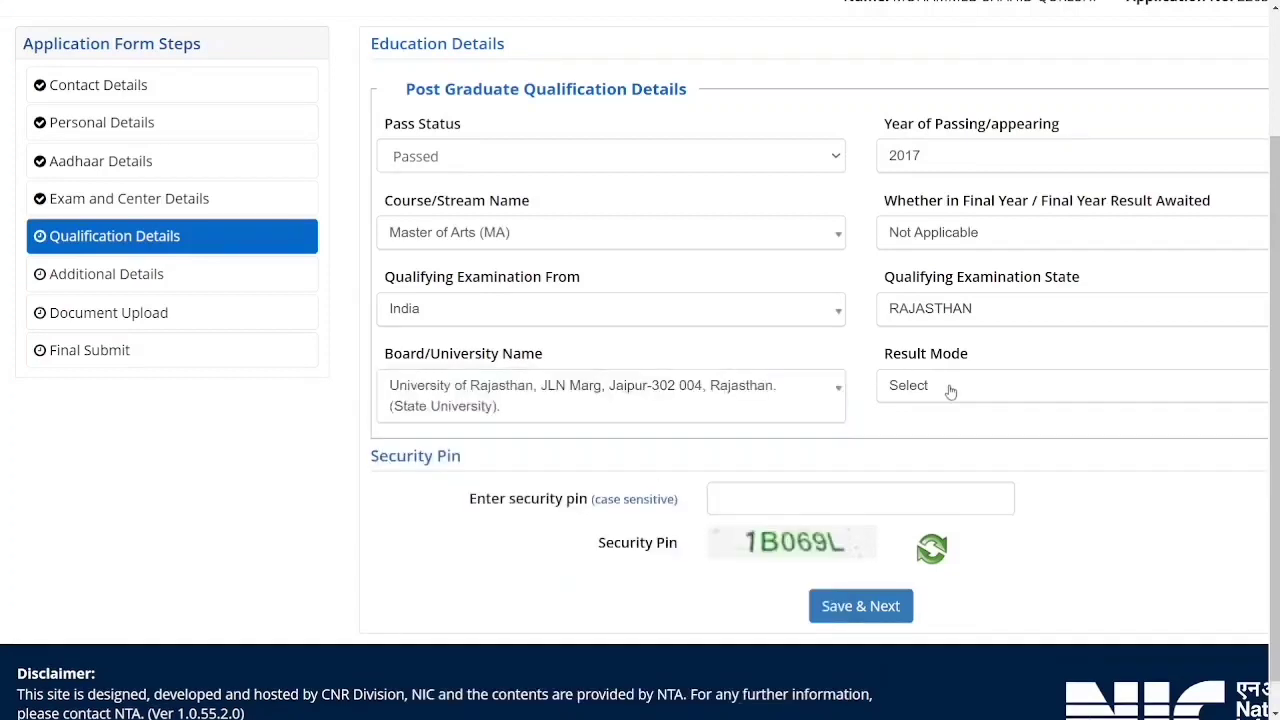
click(950, 391)
click(875, 478)
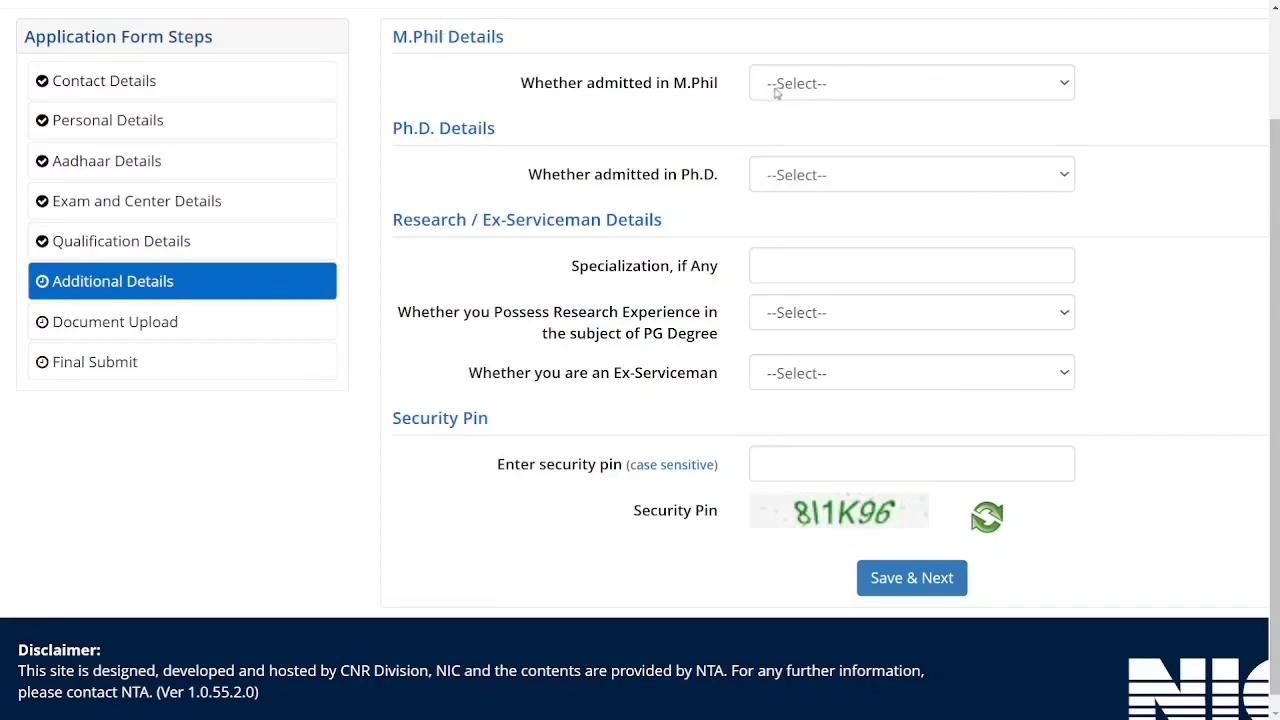
Answer No for M.Phil admission, Ph.D. admission and research experience.
click(810, 90)
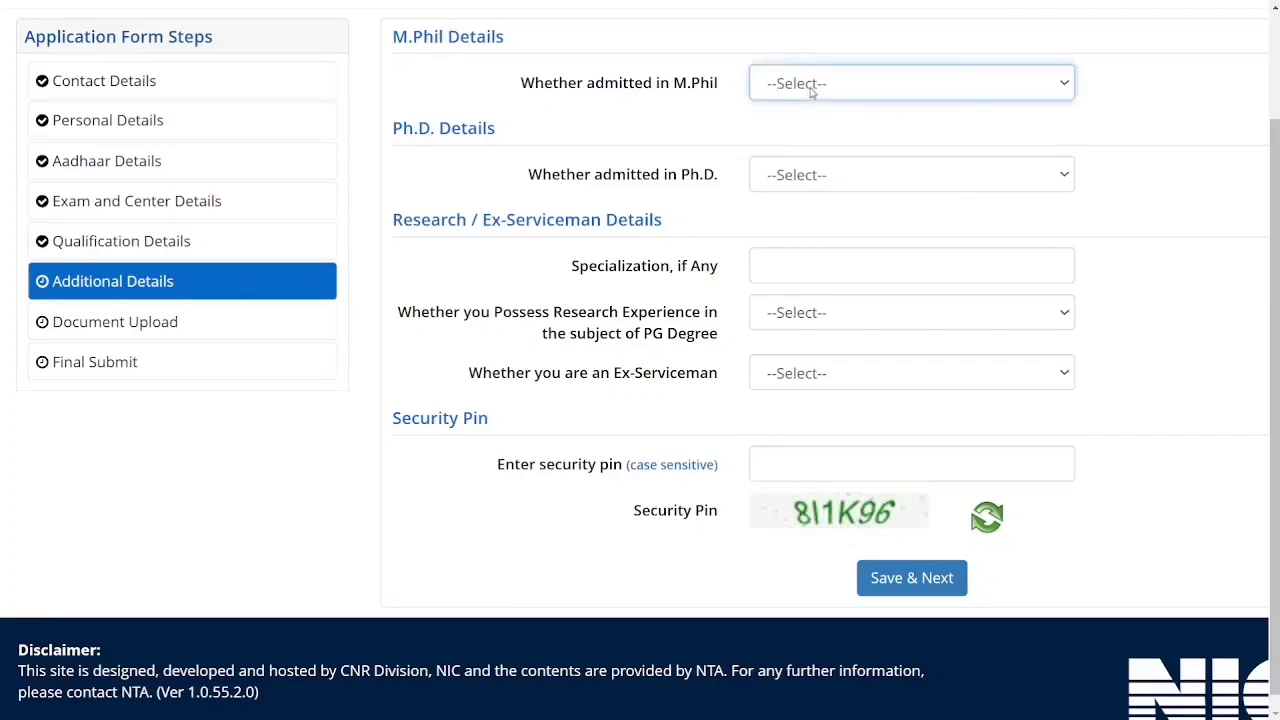
click(797, 153)
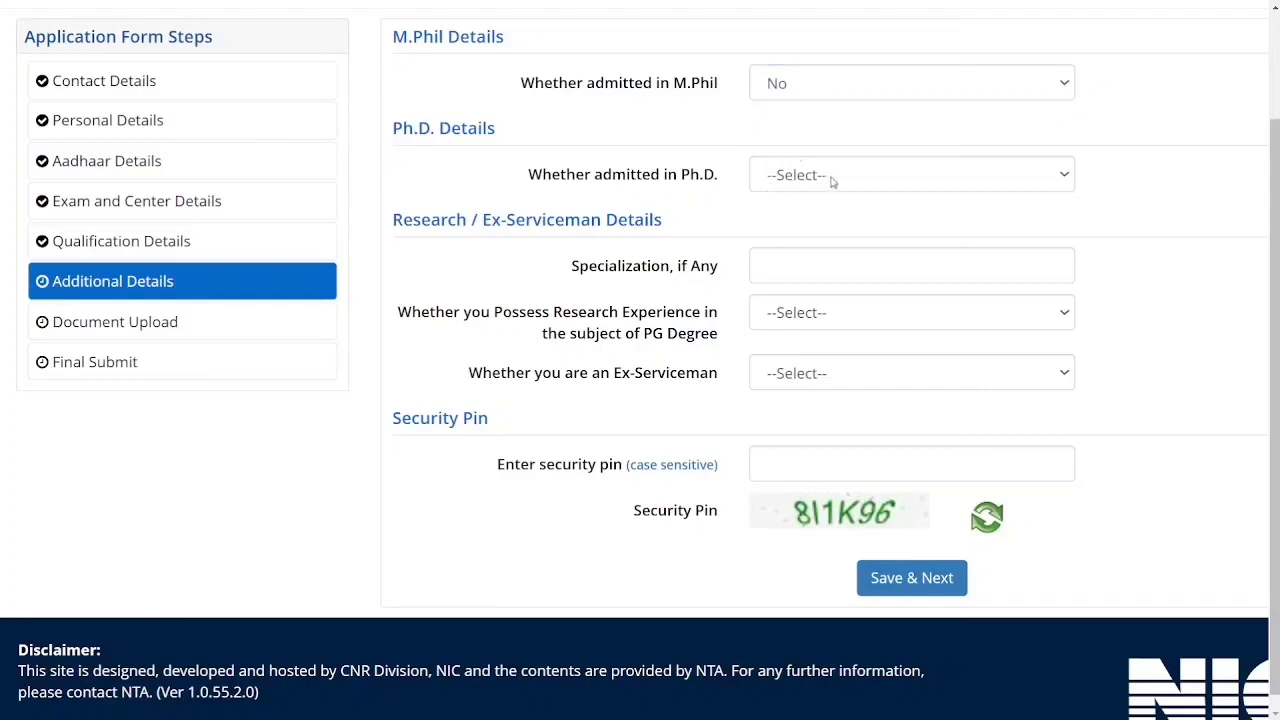
click(835, 178)
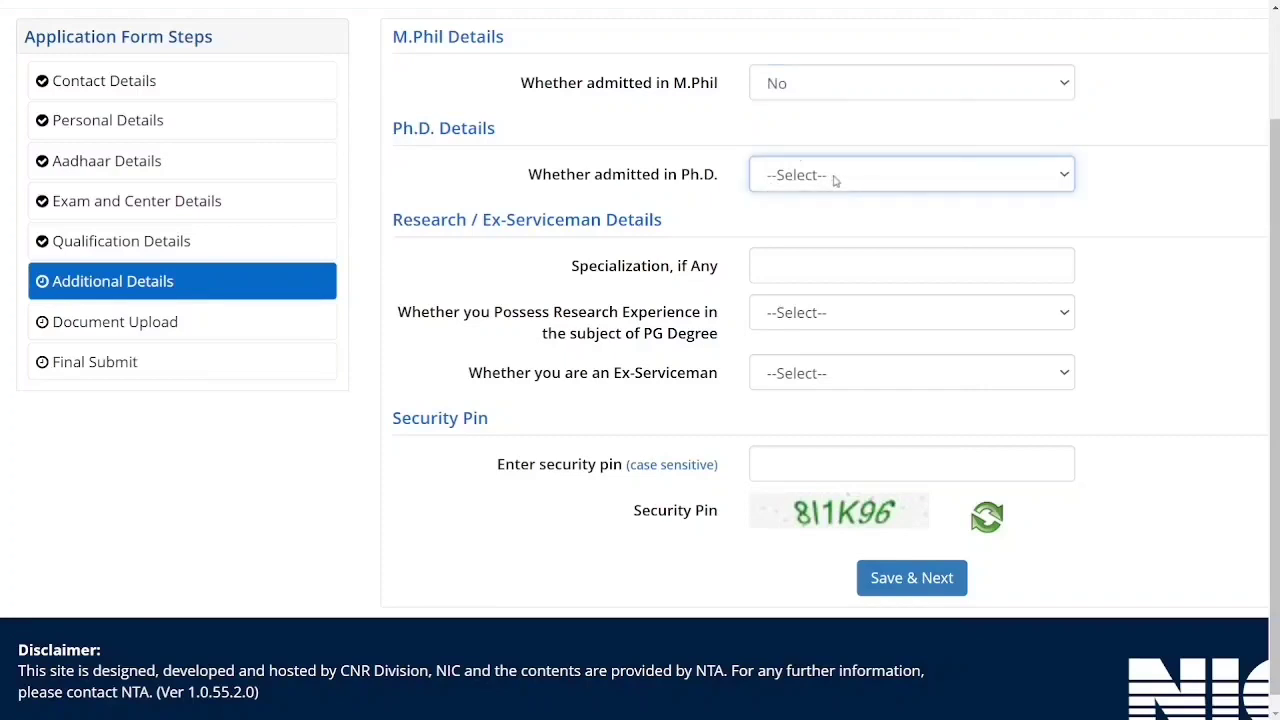
click(798, 243)
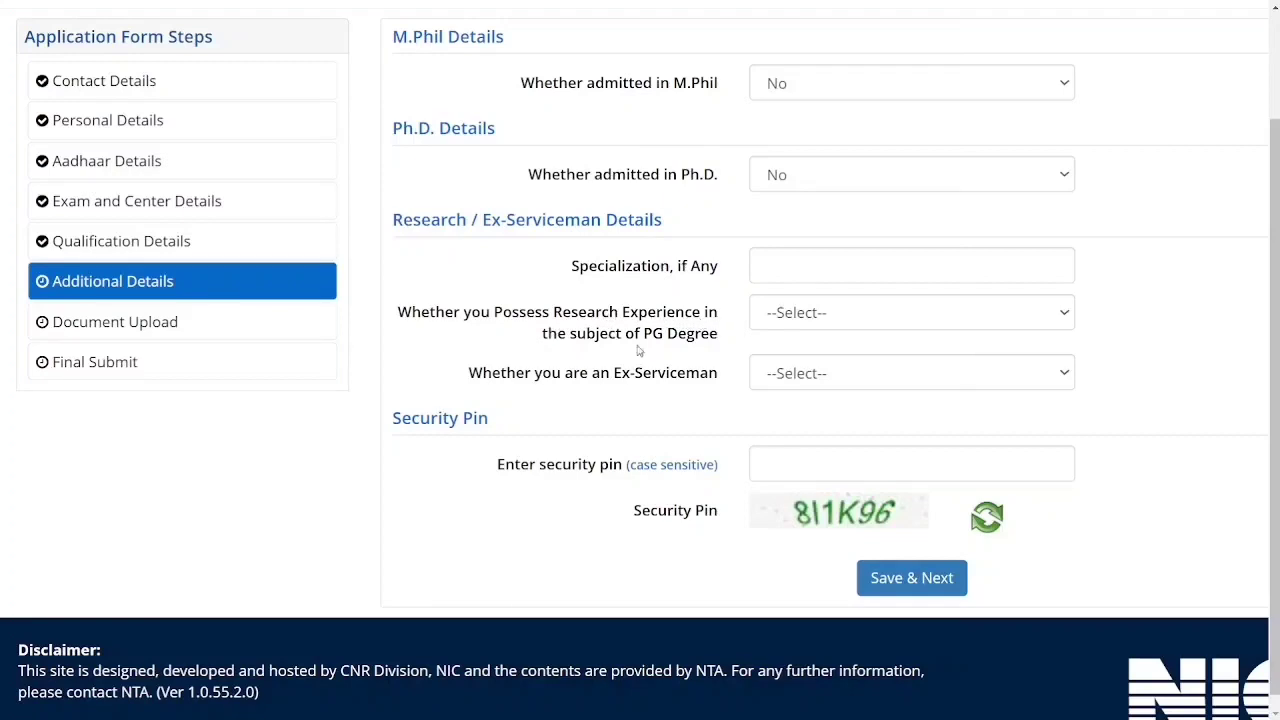
click(813, 327)
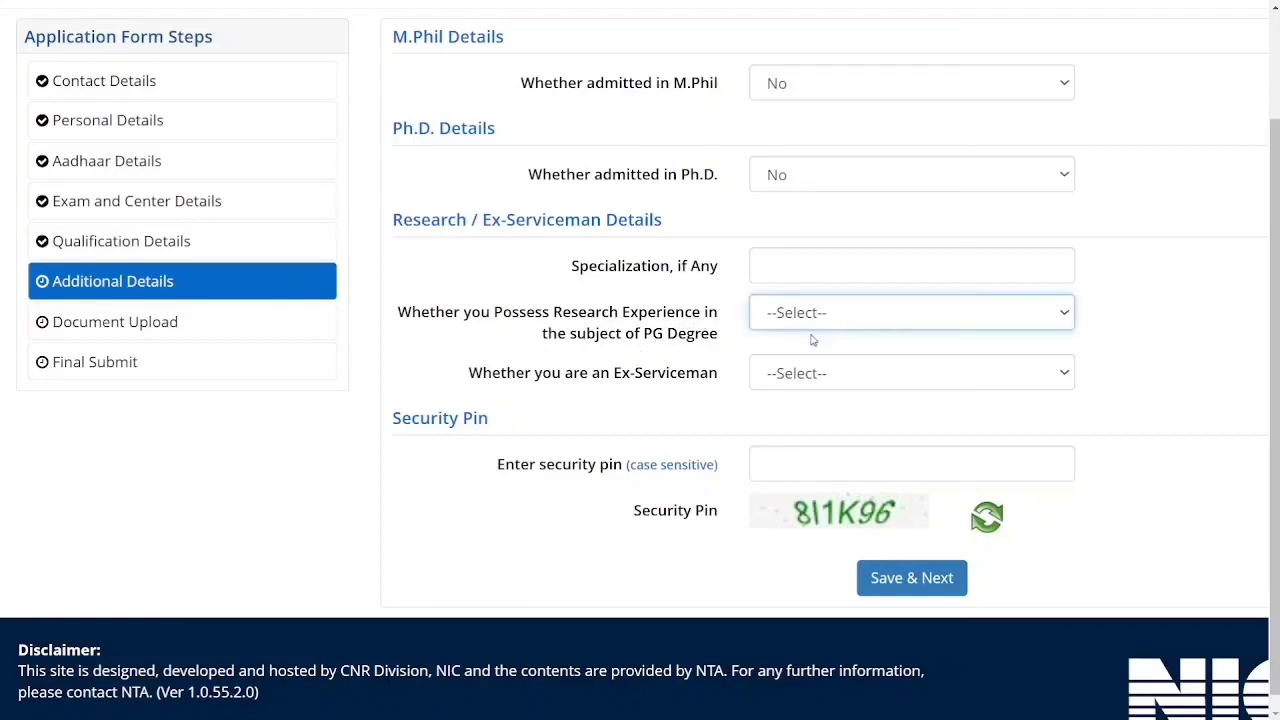
click(804, 376)
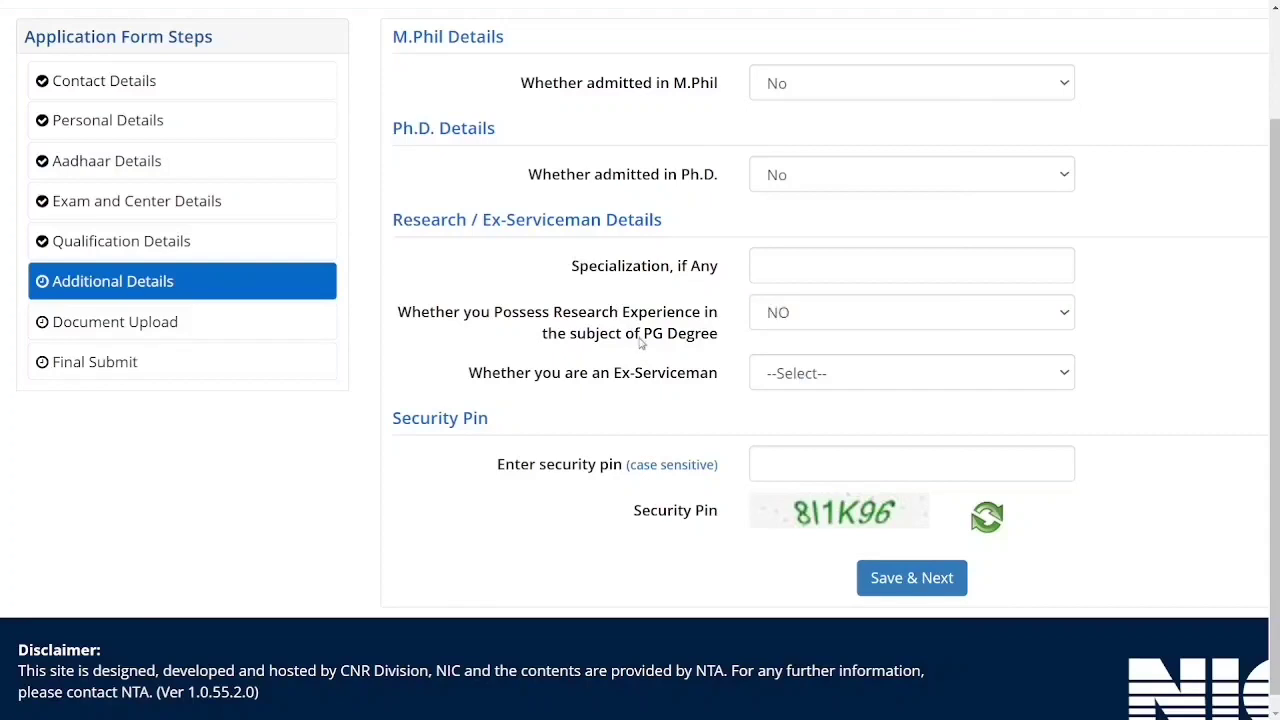
Answer NO to the Ex-Serviceman question and enter the displayed security pin.
scroll(641, 343, down, 1)
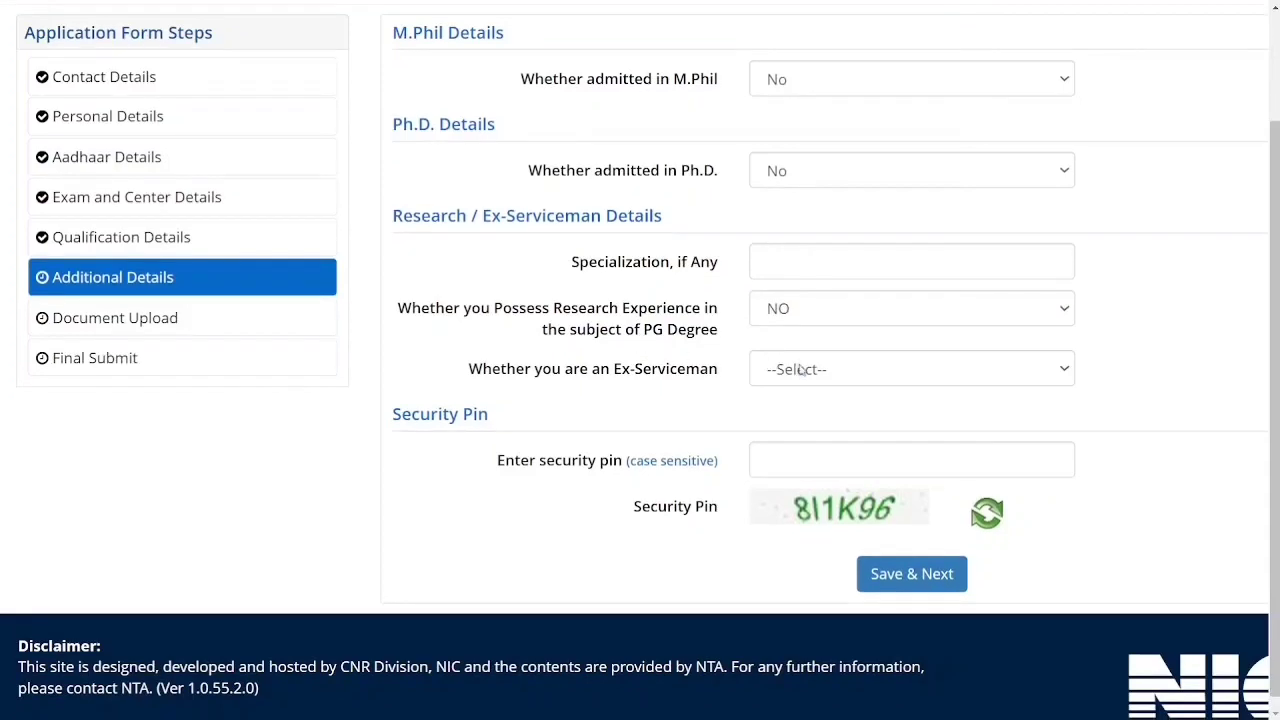
click(800, 369)
click(797, 430)
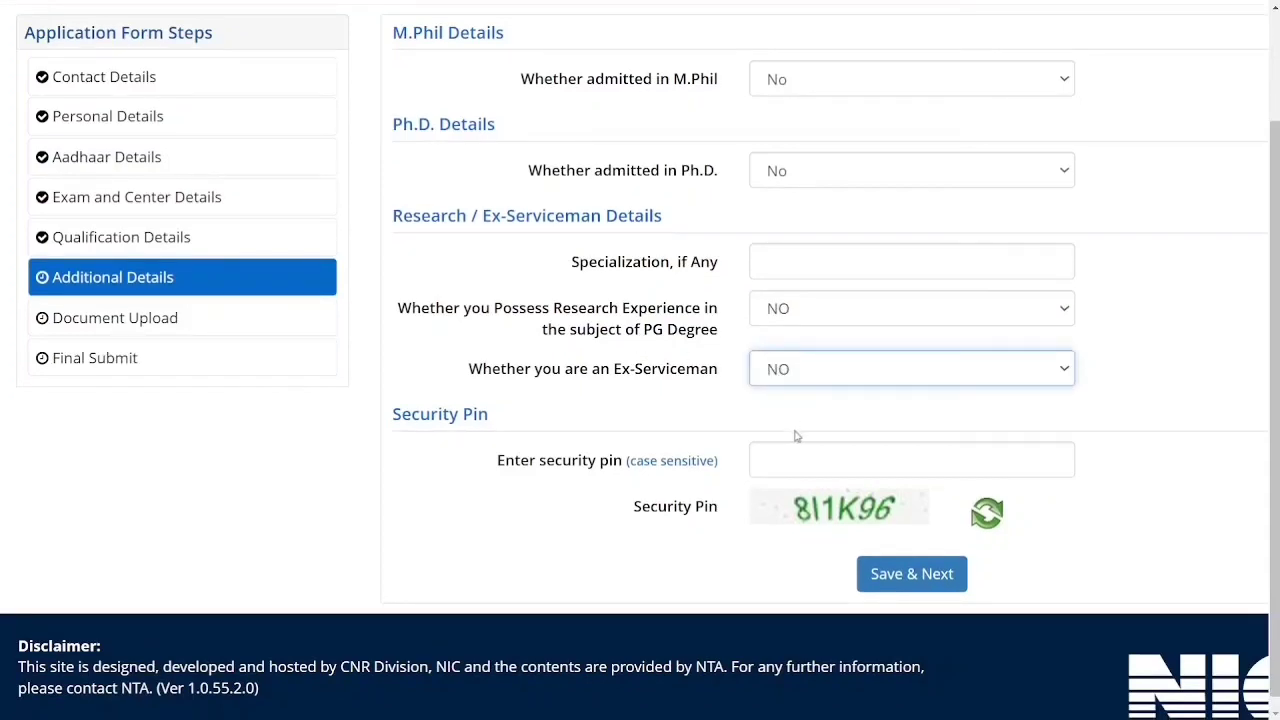
click(820, 450)
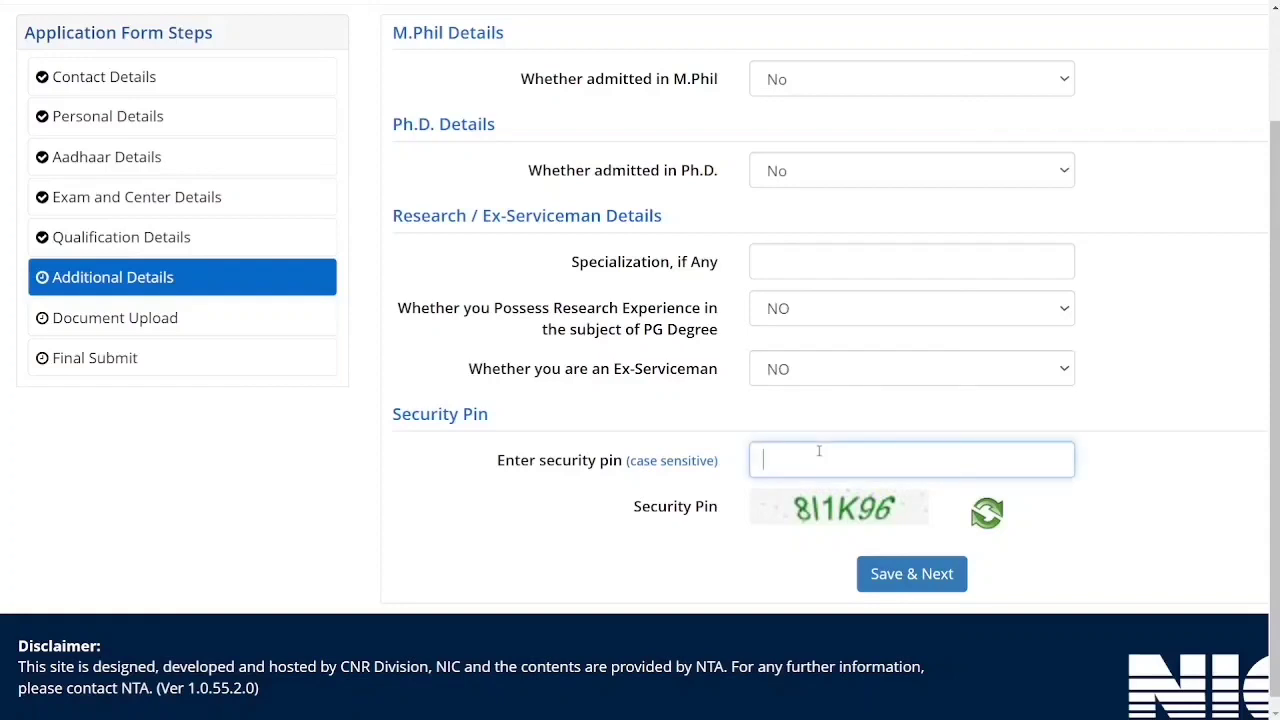
text(8l1k96)
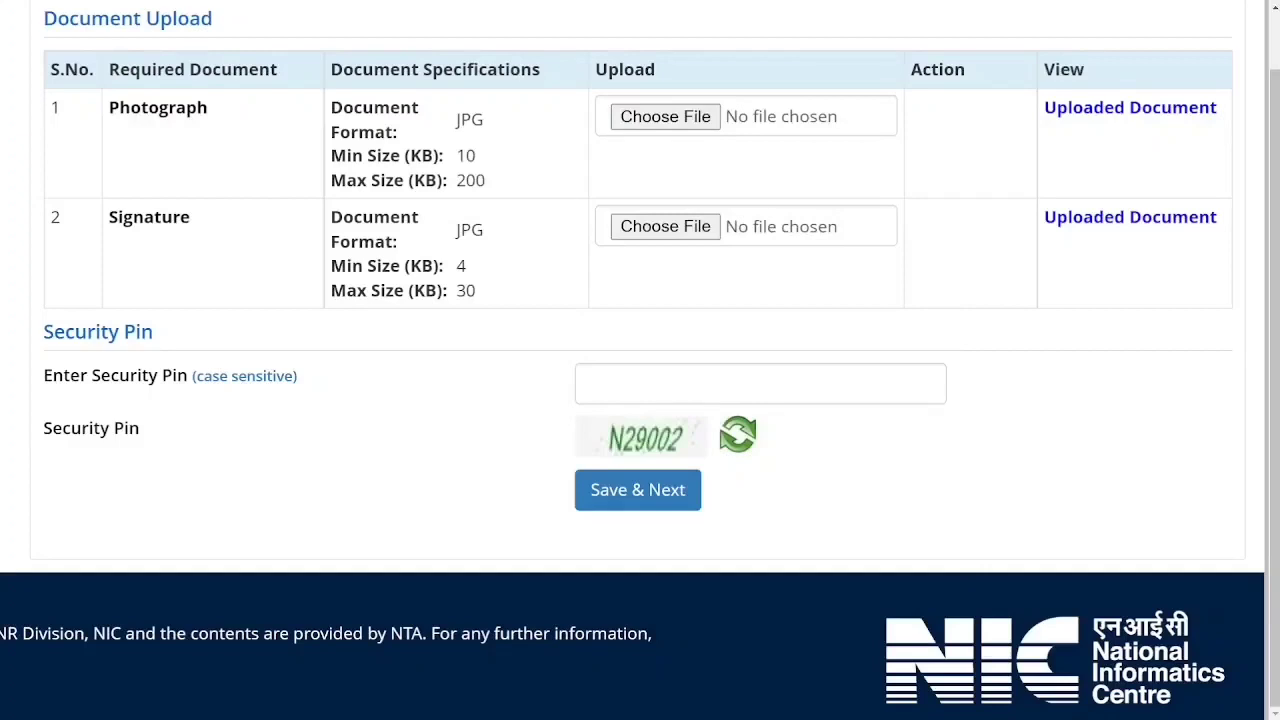
Enter the displayed security pin and save the photograph and signature upload step.
click(735, 380)
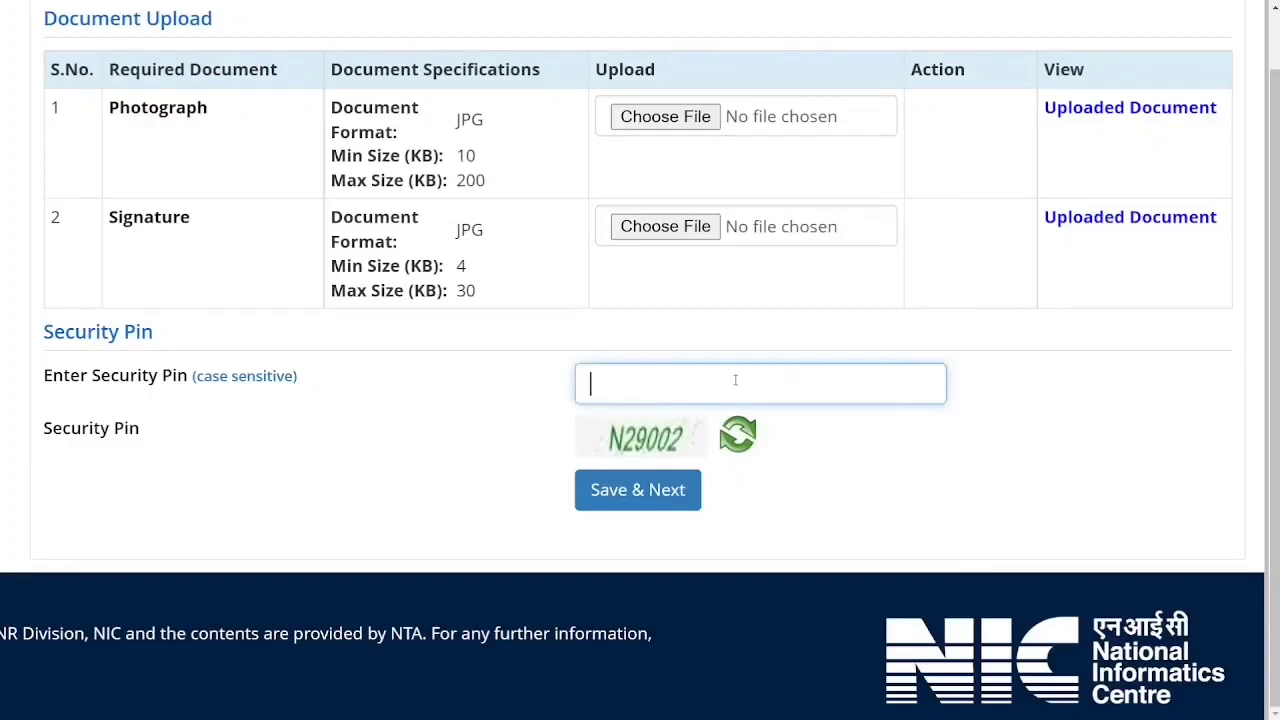
text(n)
key(BackSpace)
text(N29002)
click(658, 505)
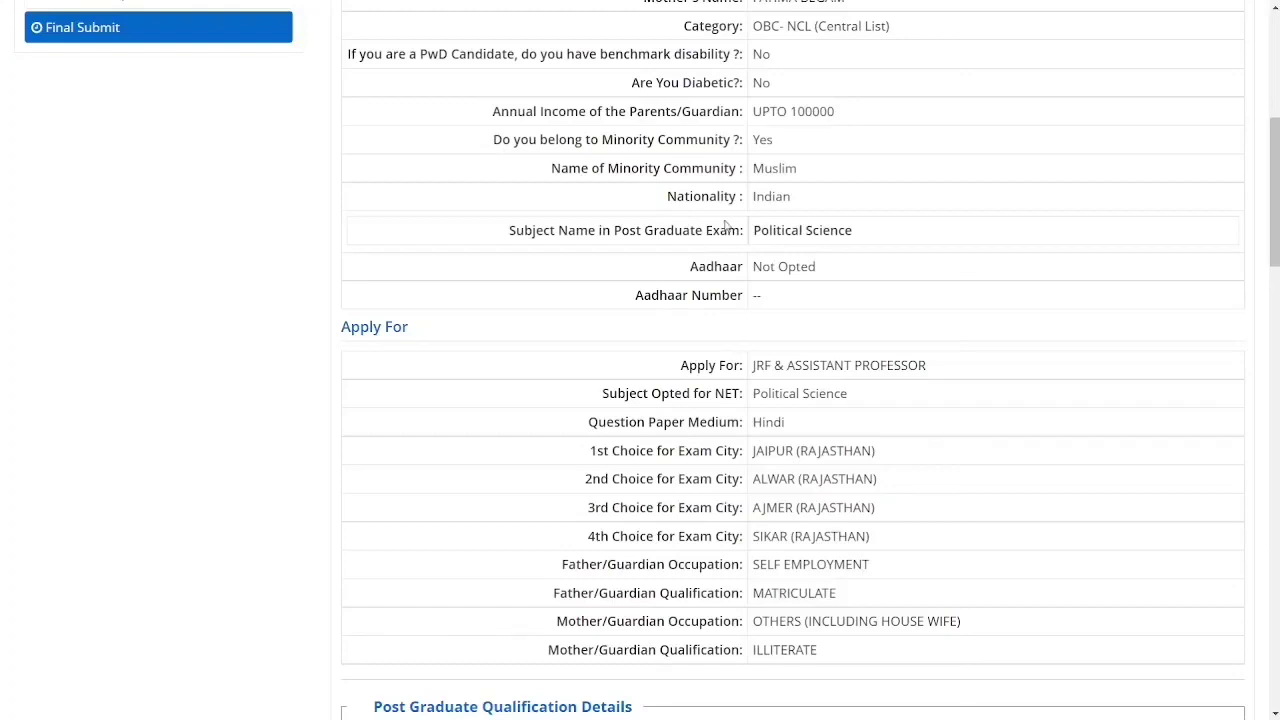
scroll(848, 326, down, 2)
scroll(848, 324, down, 1)
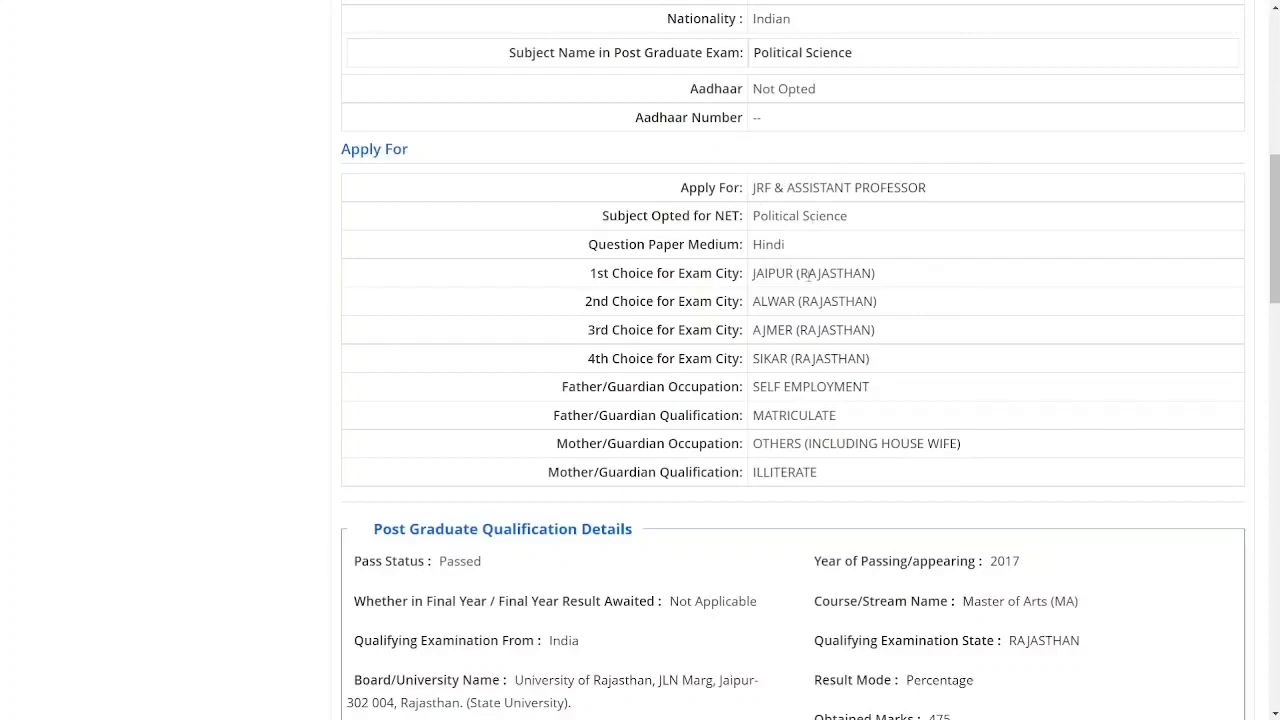
scroll(818, 318, down, 1)
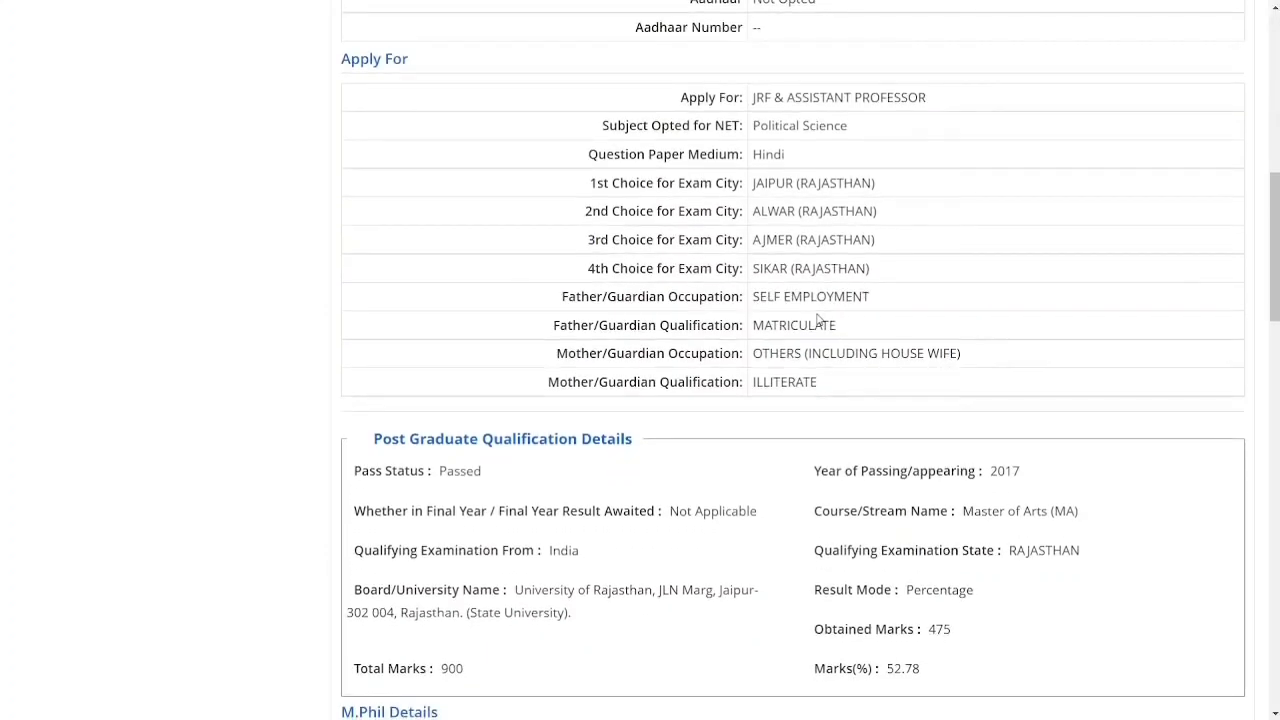
scroll(818, 318, down, 1)
scroll(847, 471, down, 1)
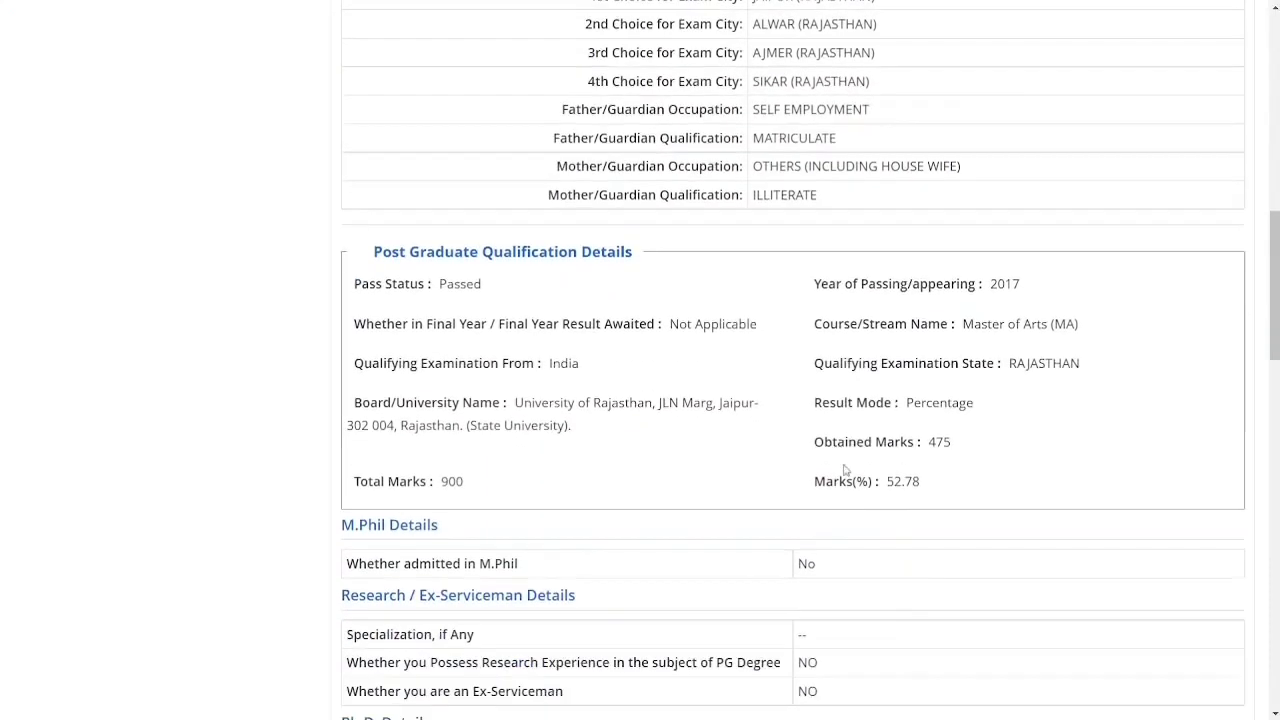
scroll(845, 470, down, 3)
scroll(845, 470, up, 2)
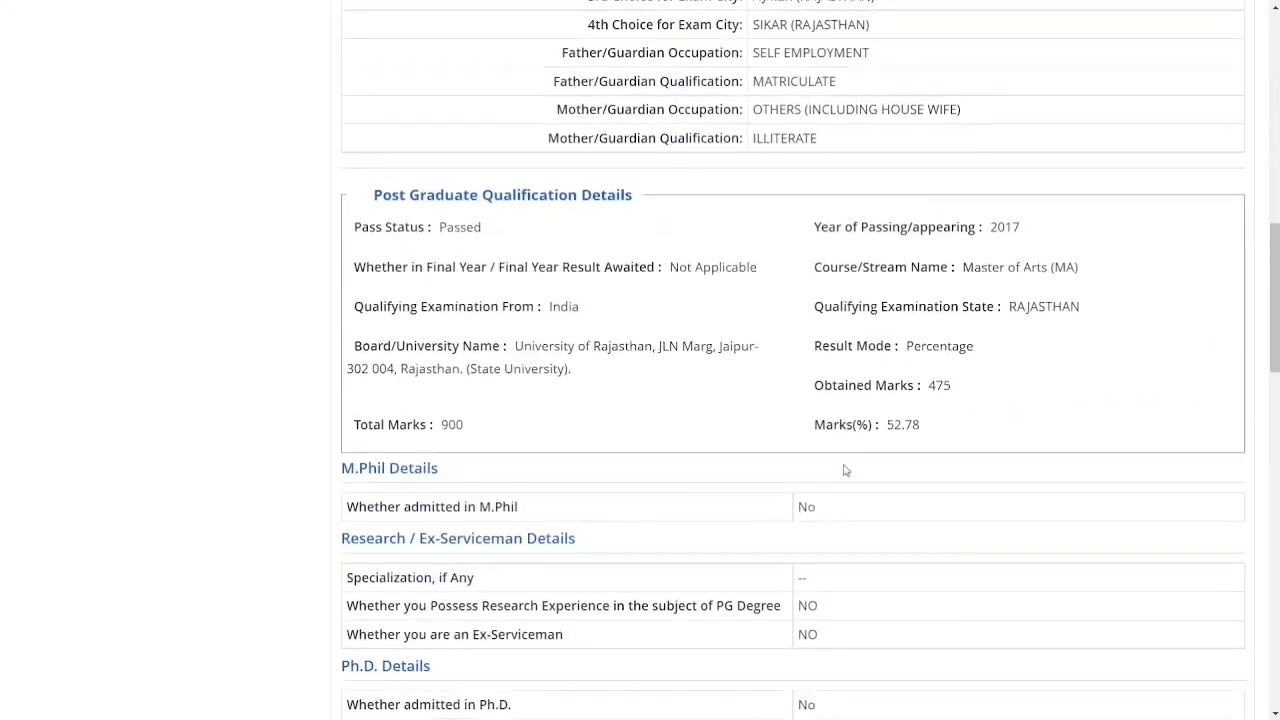
scroll(845, 470, down, 1)
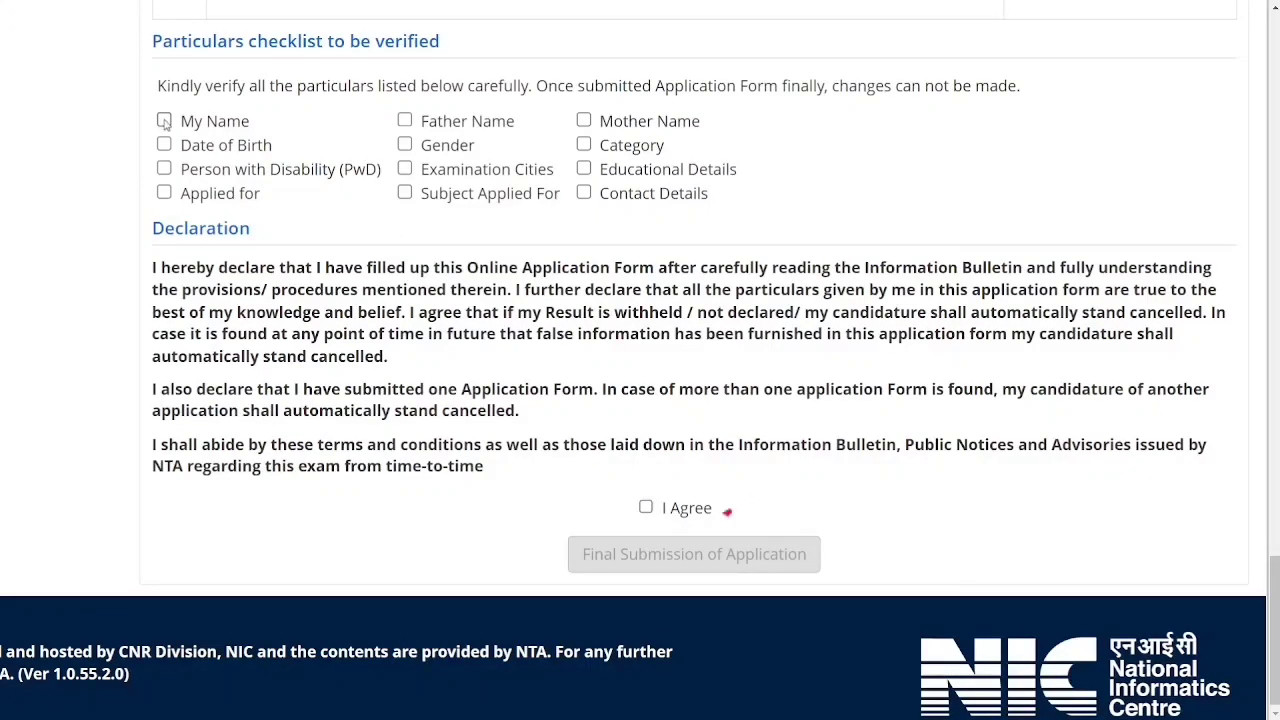
Confirm the name, father name, mother name, date of birth, gender and category as verified.
click(164, 120)
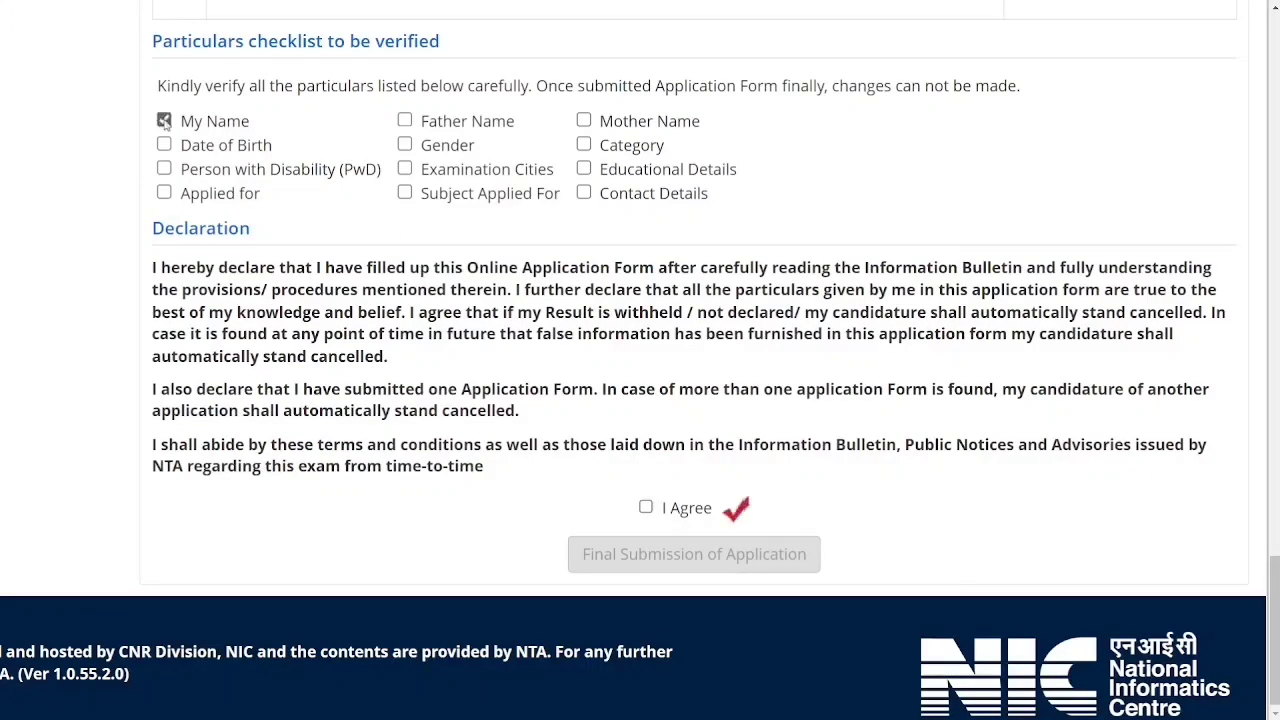
click(406, 120)
click(584, 121)
click(164, 144)
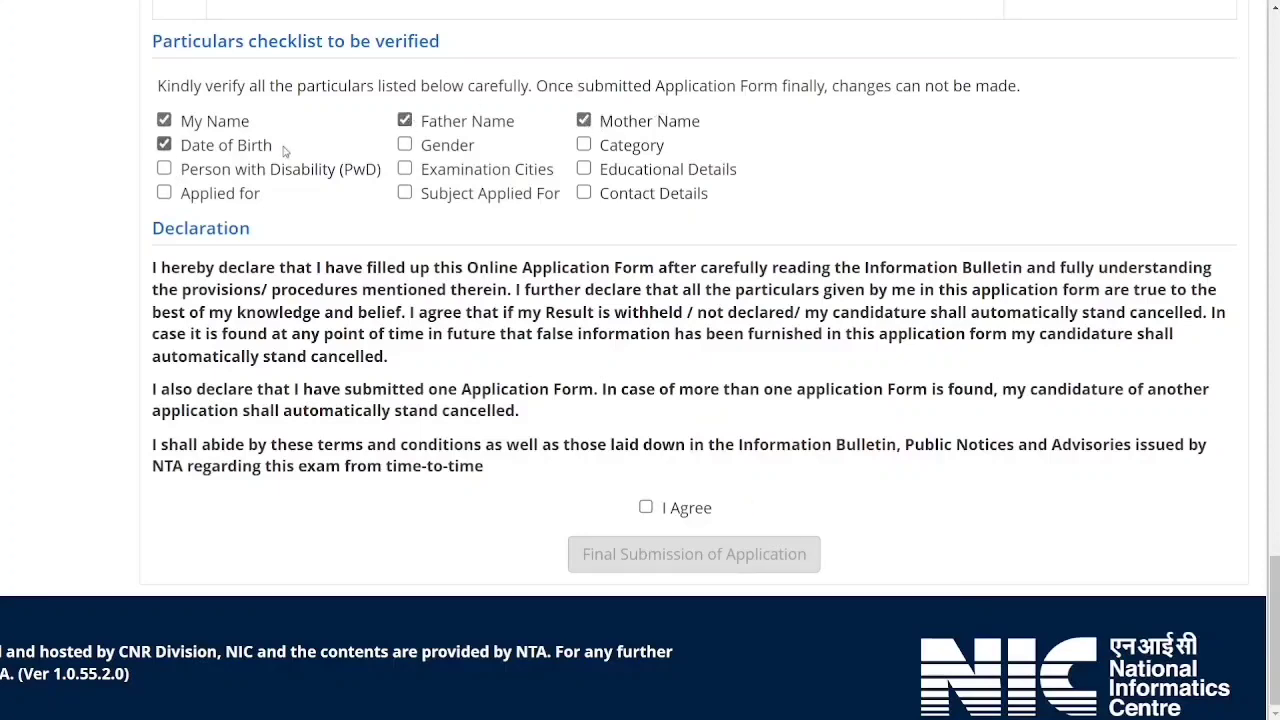
click(405, 145)
click(585, 145)
Confirm PwD, exam cities, education, contact, subject and applied-for particulars, and accept the declaration.
click(164, 168)
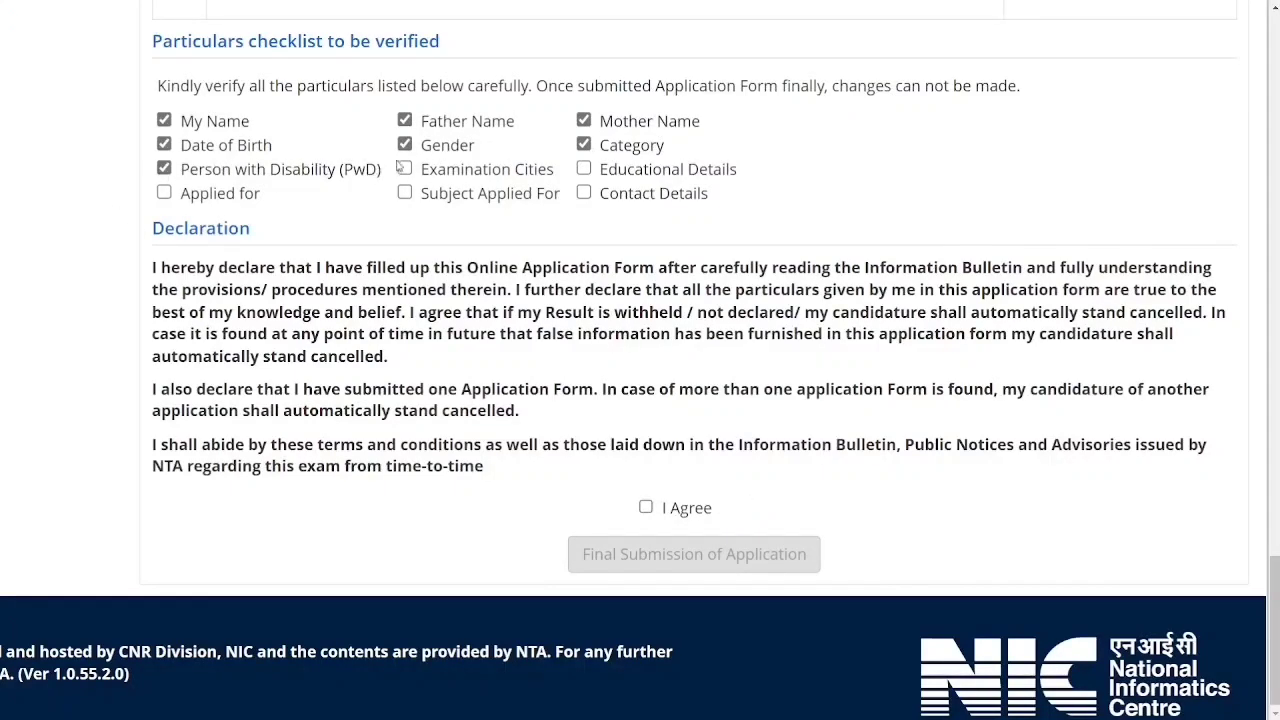
click(405, 168)
click(584, 169)
click(584, 193)
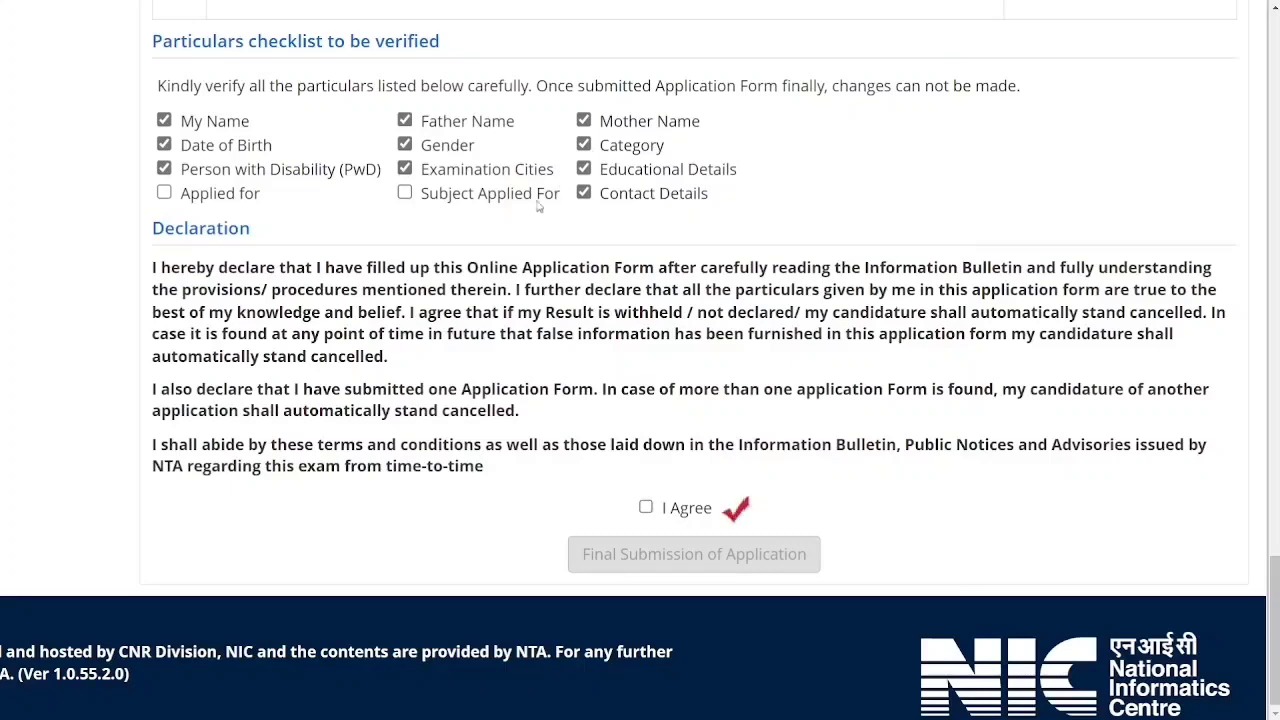
click(405, 193)
click(164, 192)
click(646, 508)
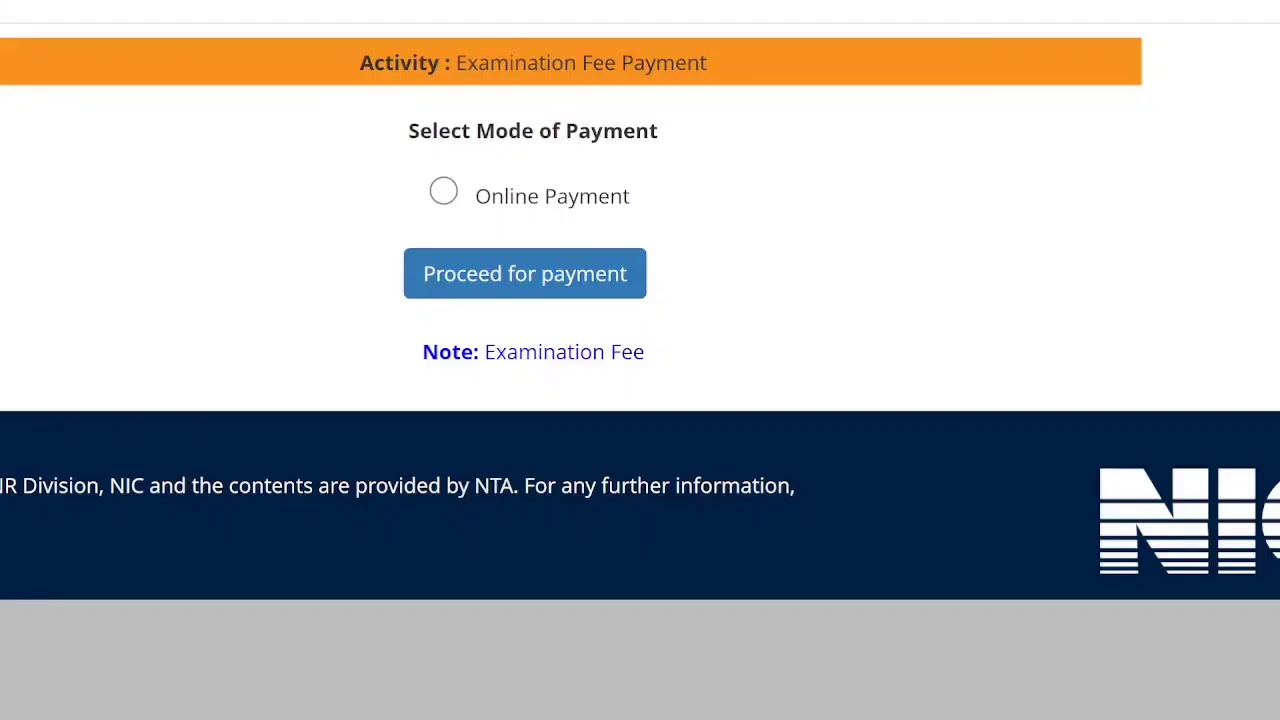
Choose online payment for the Rs. 550 exam fee with SBI MOPS as the provider.
click(443, 191)
click(481, 272)
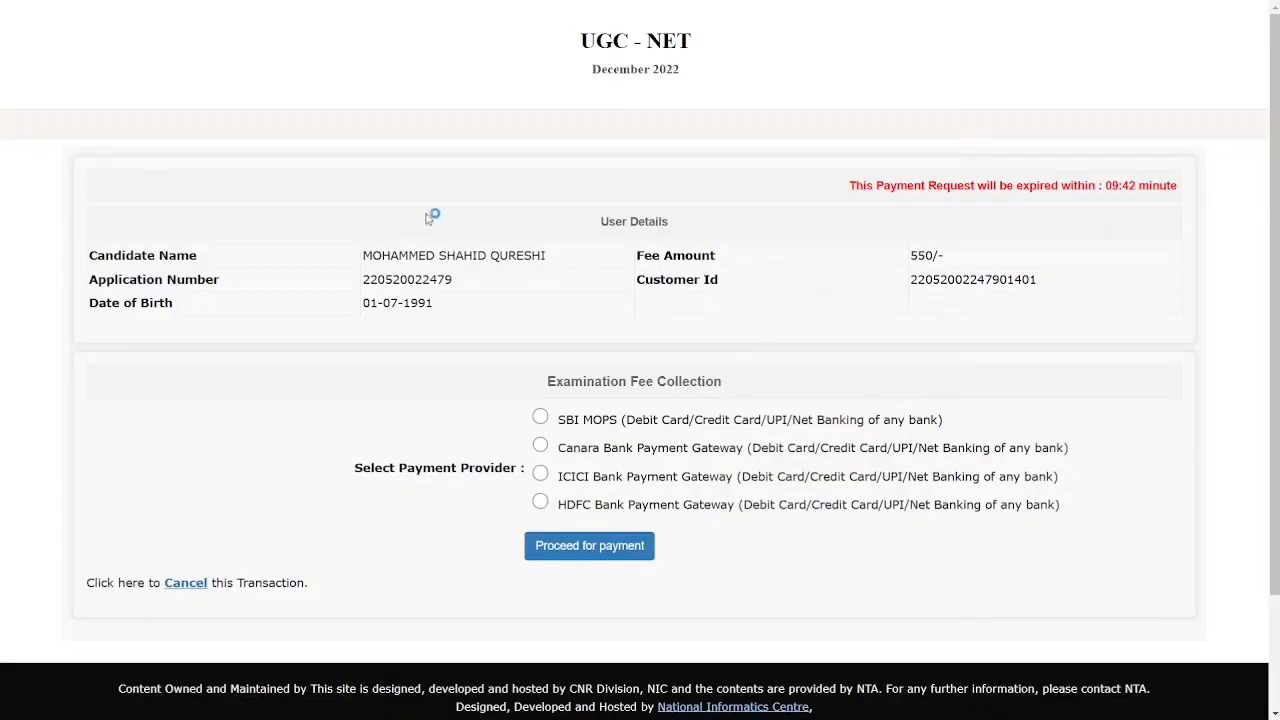
scroll(713, 303, down, 2)
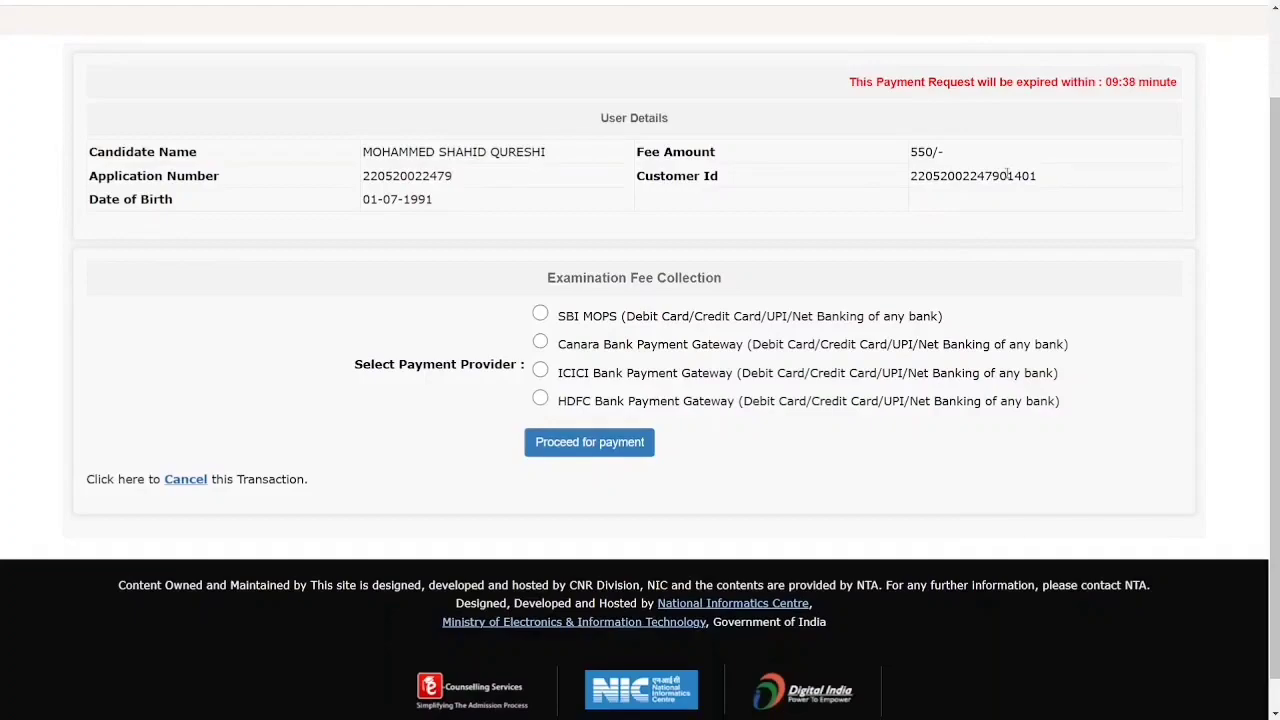
scroll(730, 350, down, 1)
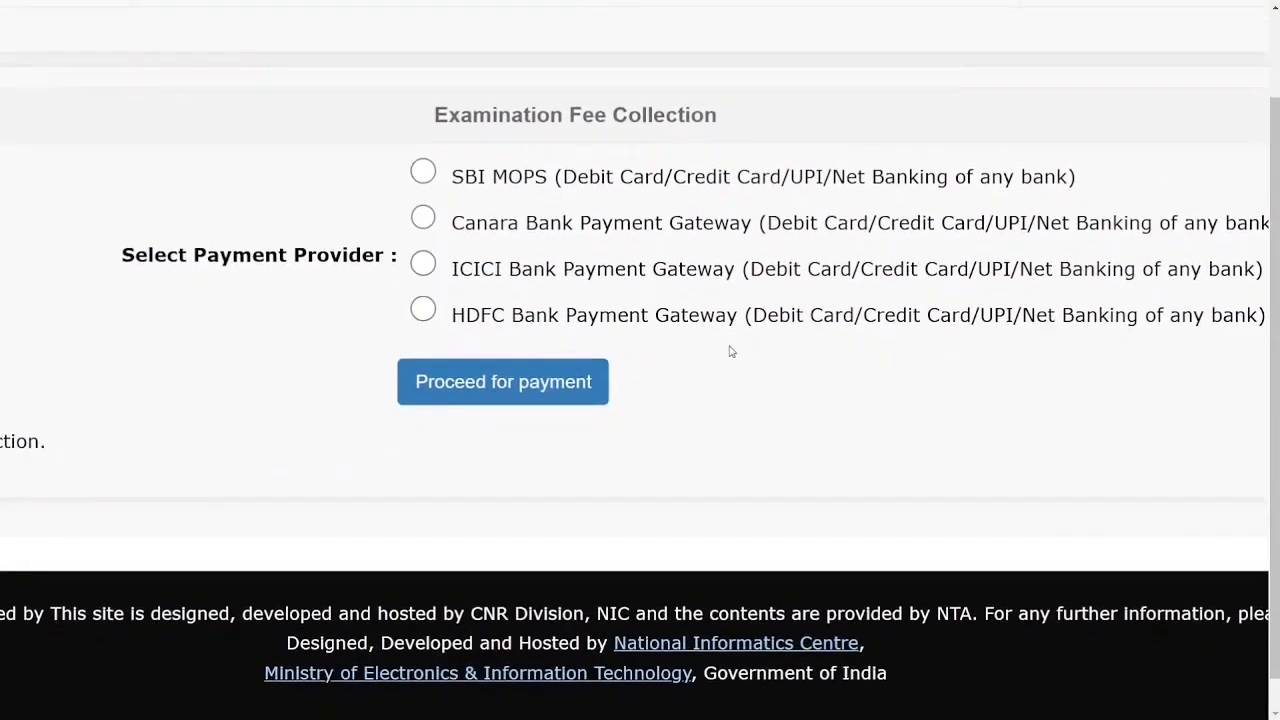
scroll(580, 323, right, 2)
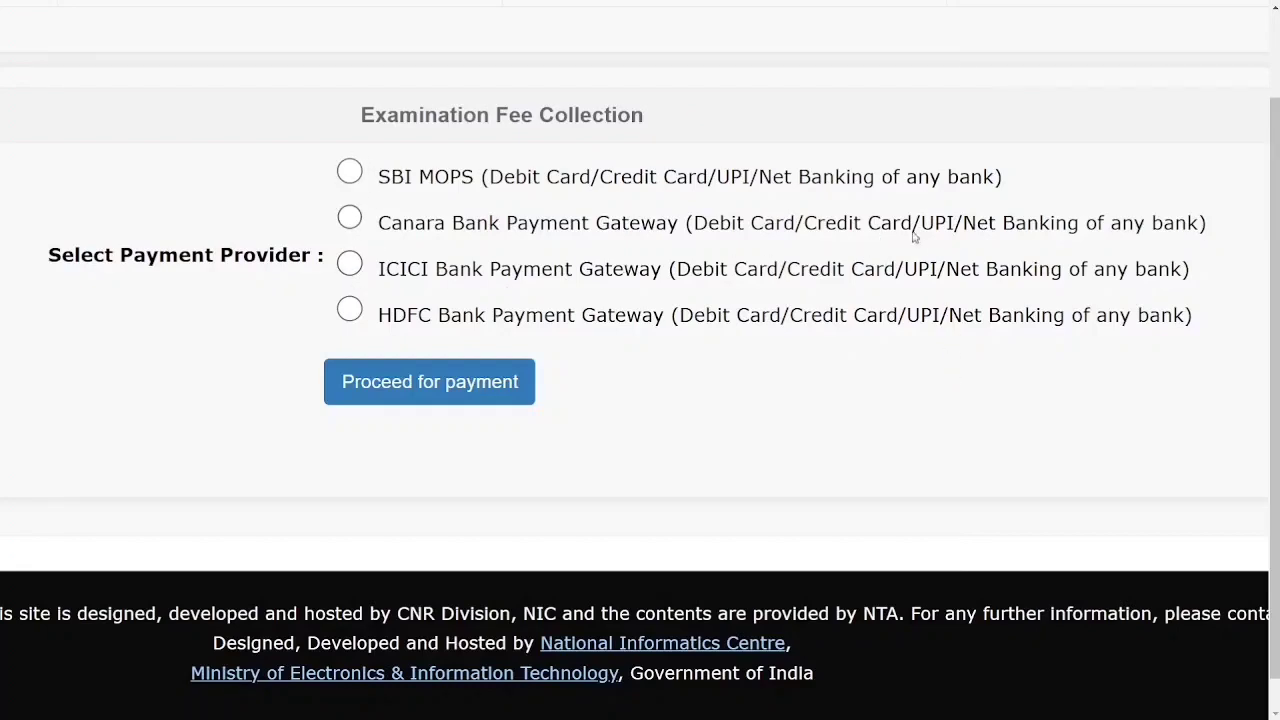
click(350, 173)
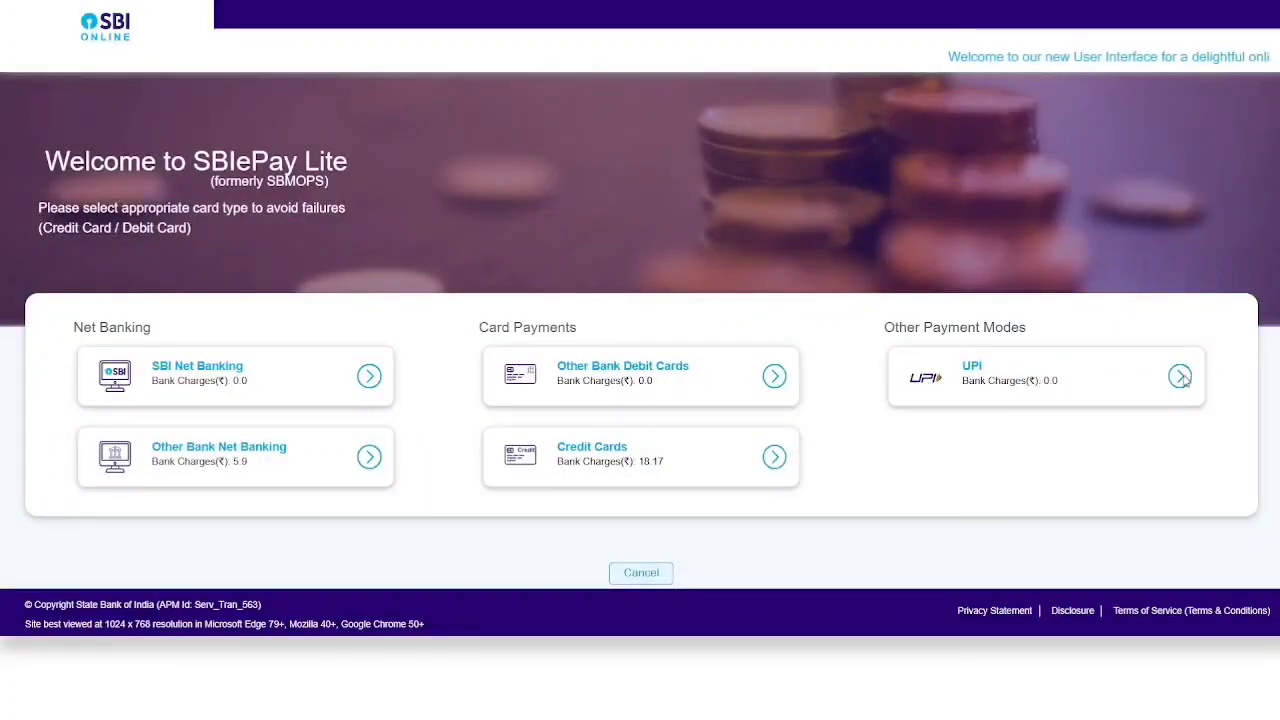
Pay the Rs 550 fee by UPI using a QR code and confirm the collect request.
click(962, 368)
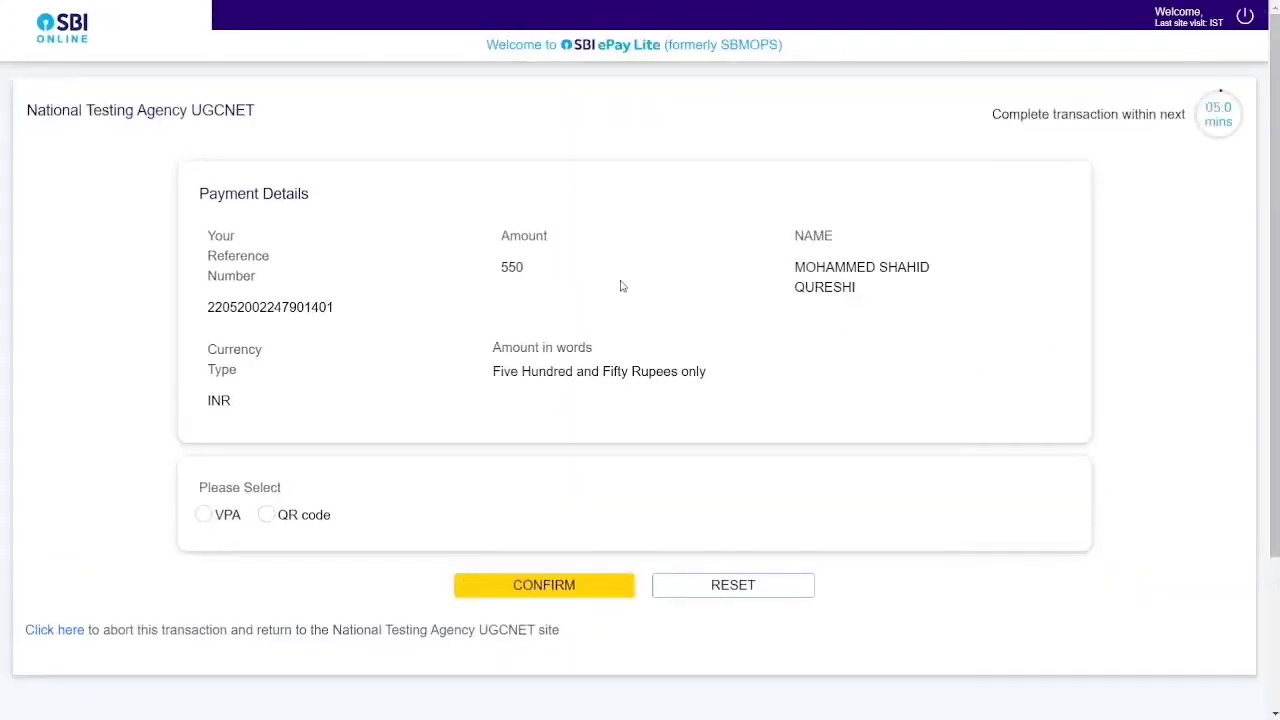
scroll(570, 390, down, 1)
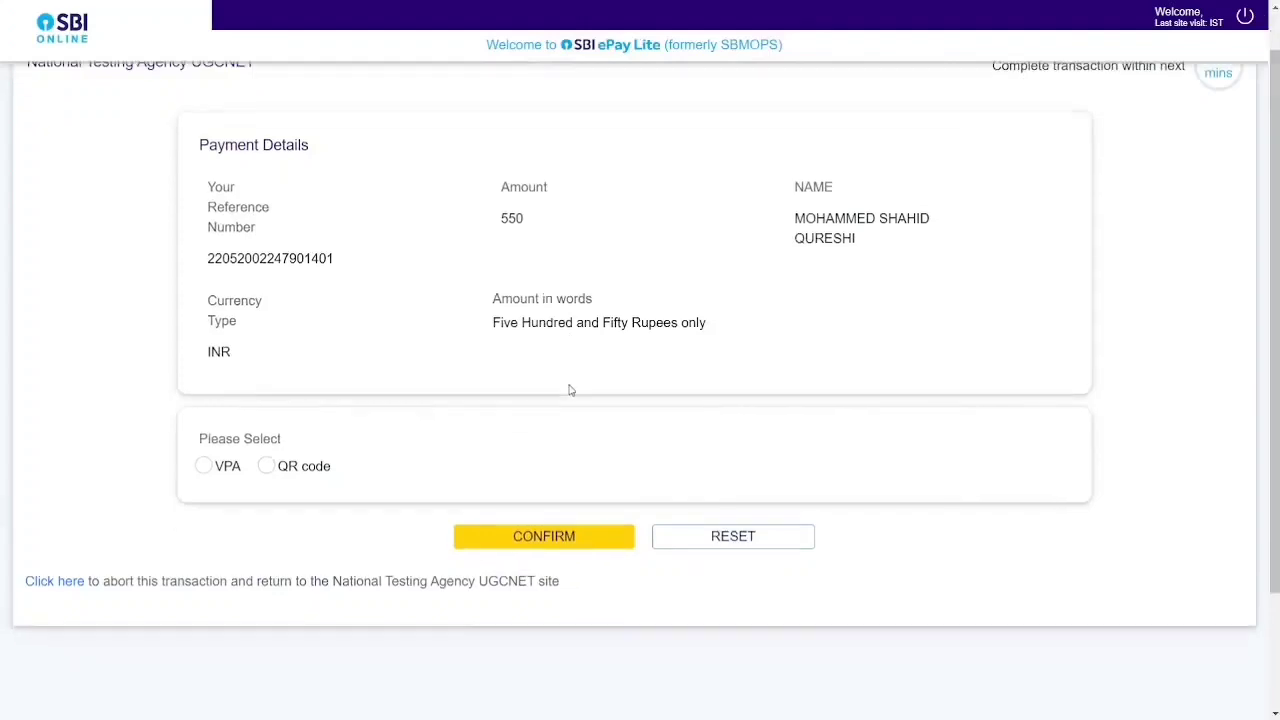
scroll(570, 390, down, 1)
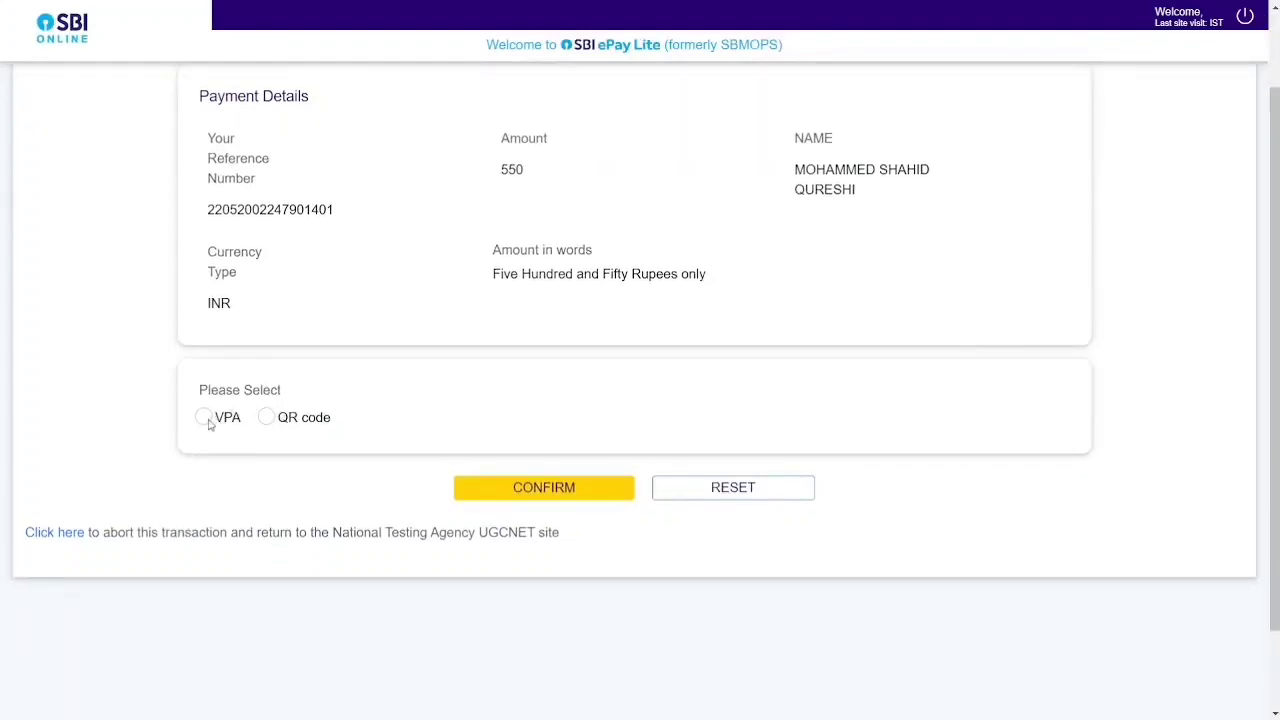
click(266, 418)
click(571, 489)
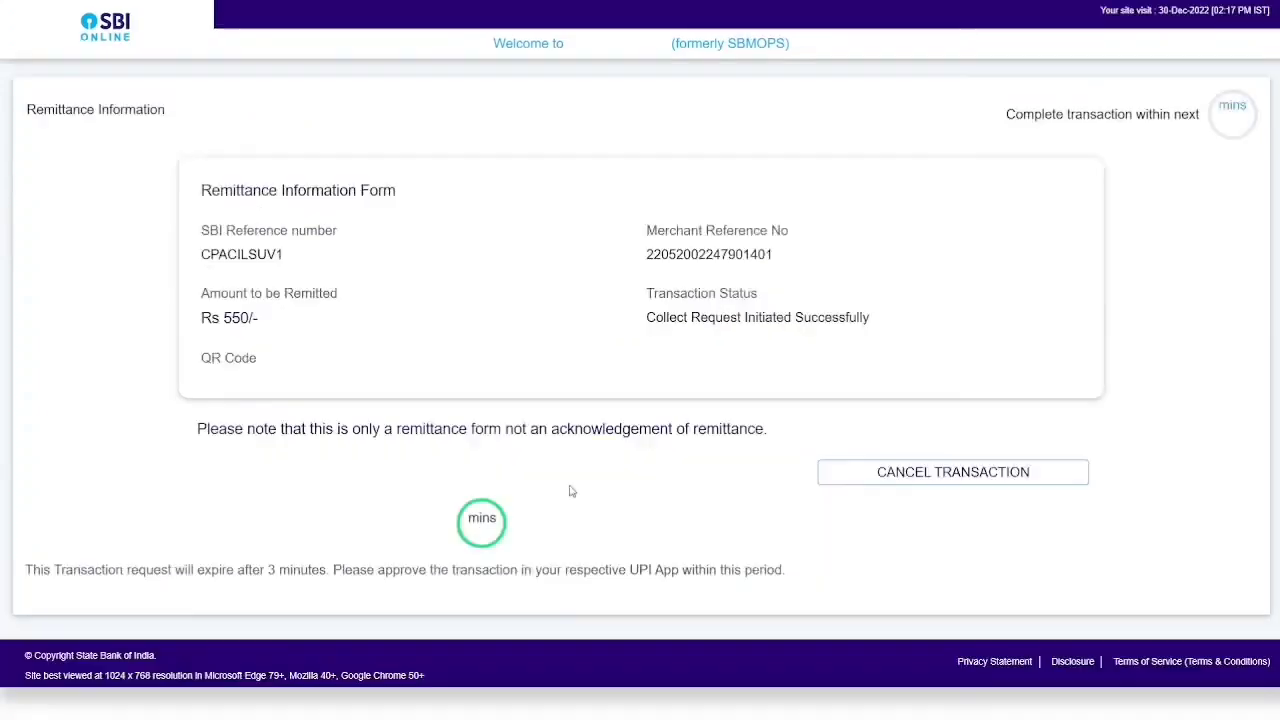